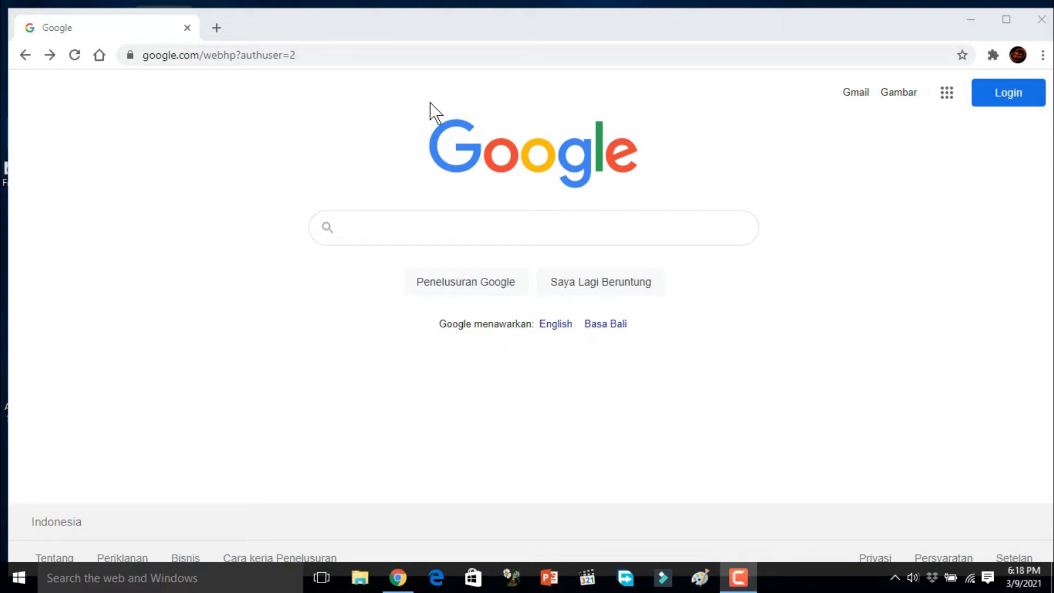
Step: Search Google for quizizz.com and open the Quizizz website from the results
{"action": "left_click", "coordinate": [362, 229]}
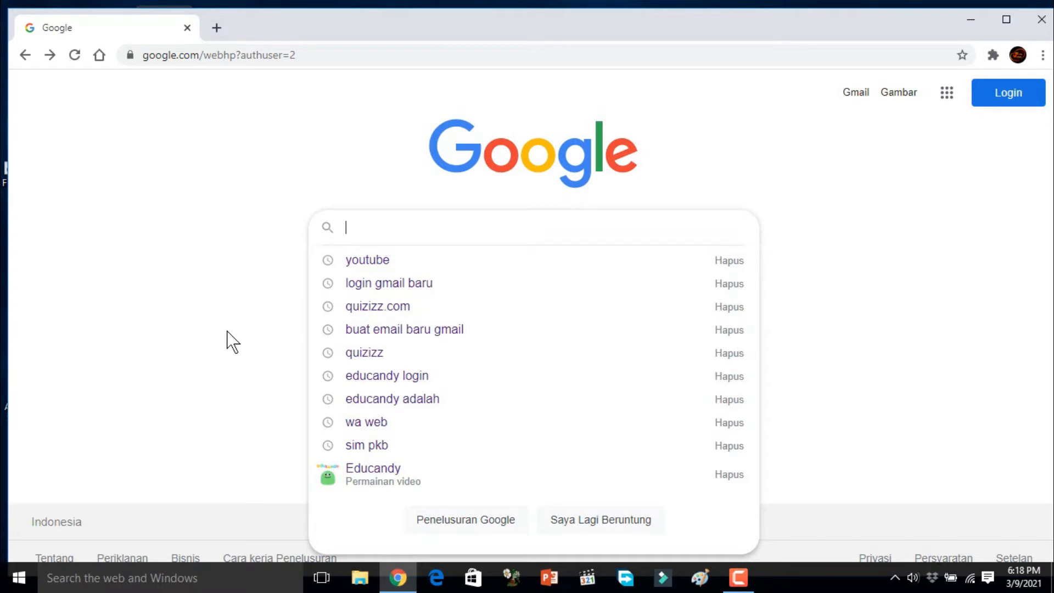
{"action": "type", "text": "qui"}
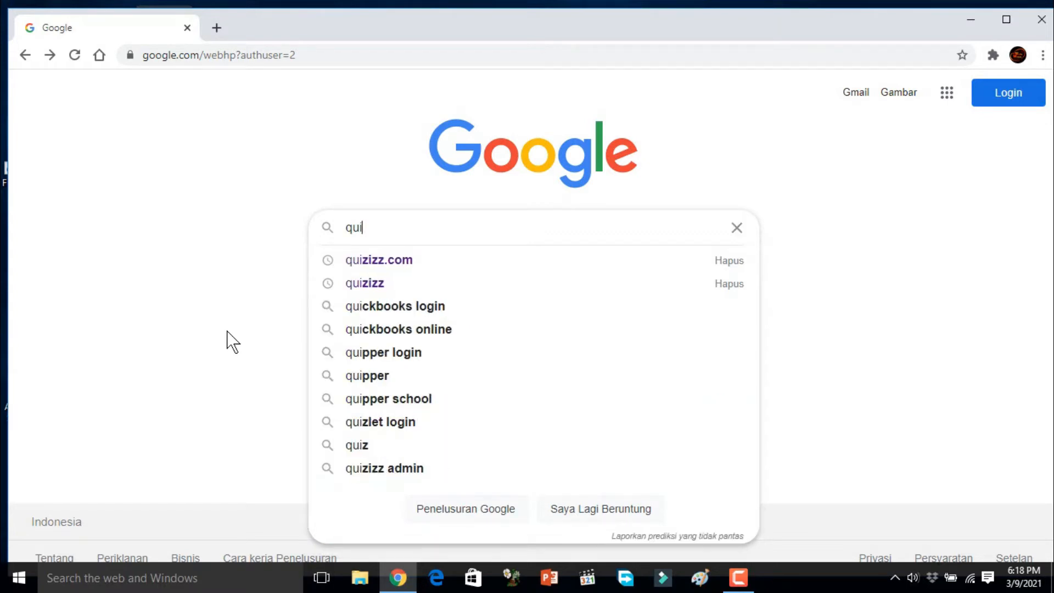
{"action": "type", "text": "z"}
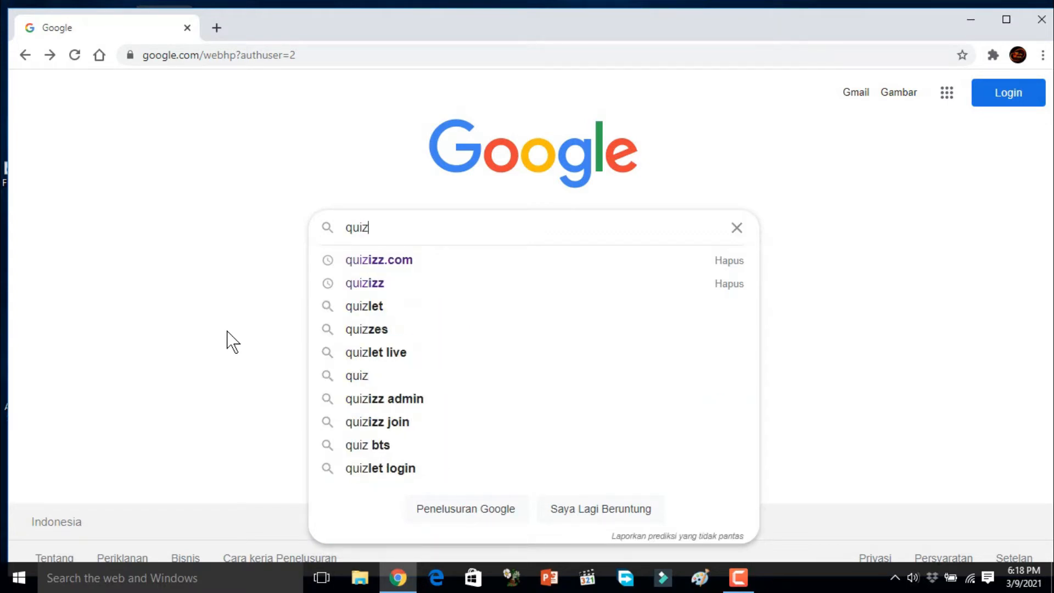
{"action": "type", "text": "i"}
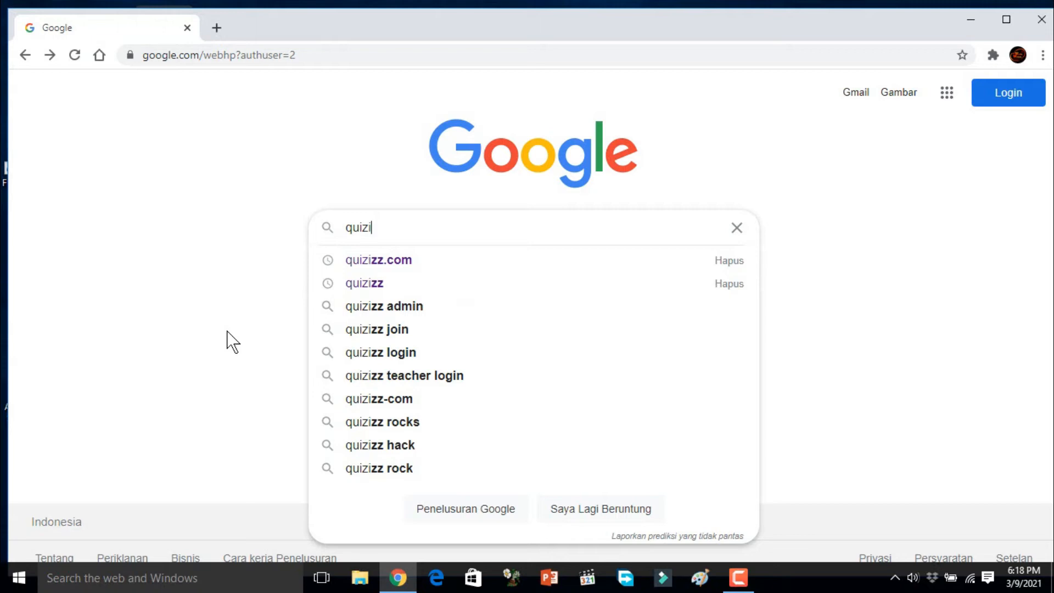
{"action": "left_click", "coordinate": [402, 264]}
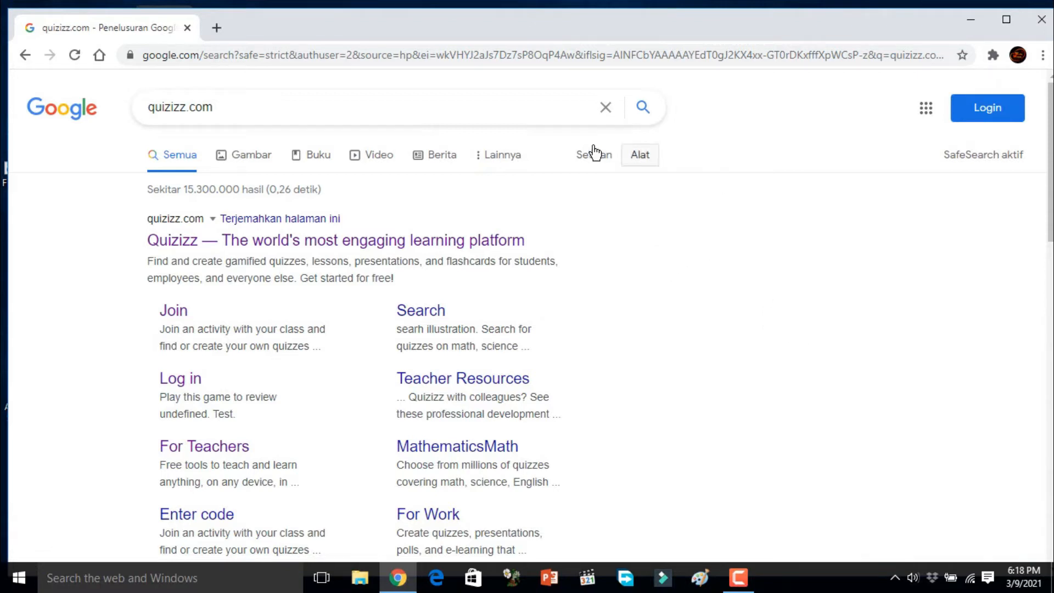
{"action": "left_click", "coordinate": [329, 250]}
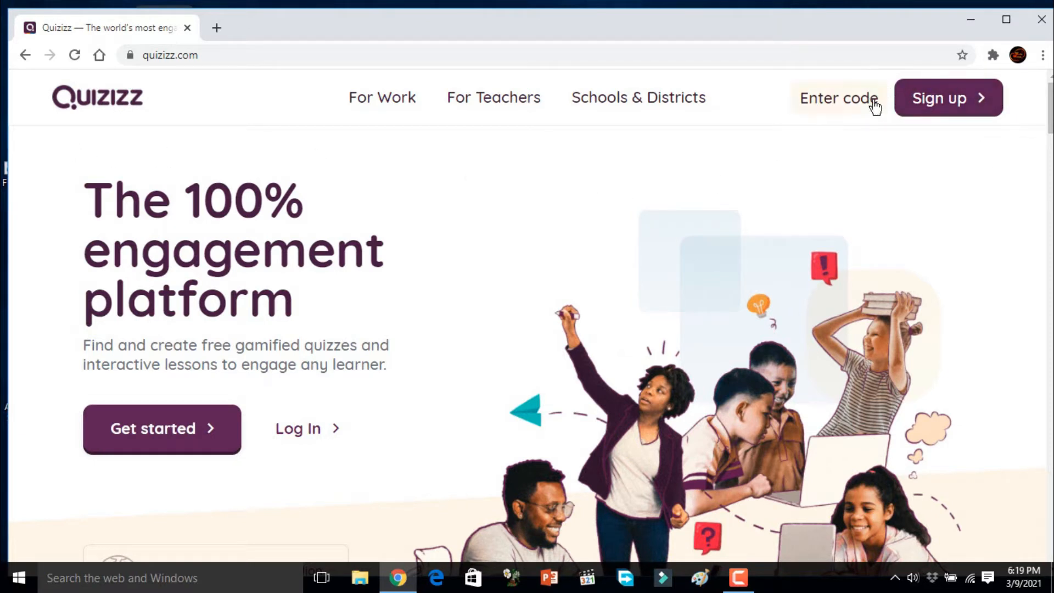
Step: Sign up for Quizizz with an existing Google account, choosing Sekolah as the usage and Guru as the role
{"action": "left_click", "coordinate": [959, 104]}
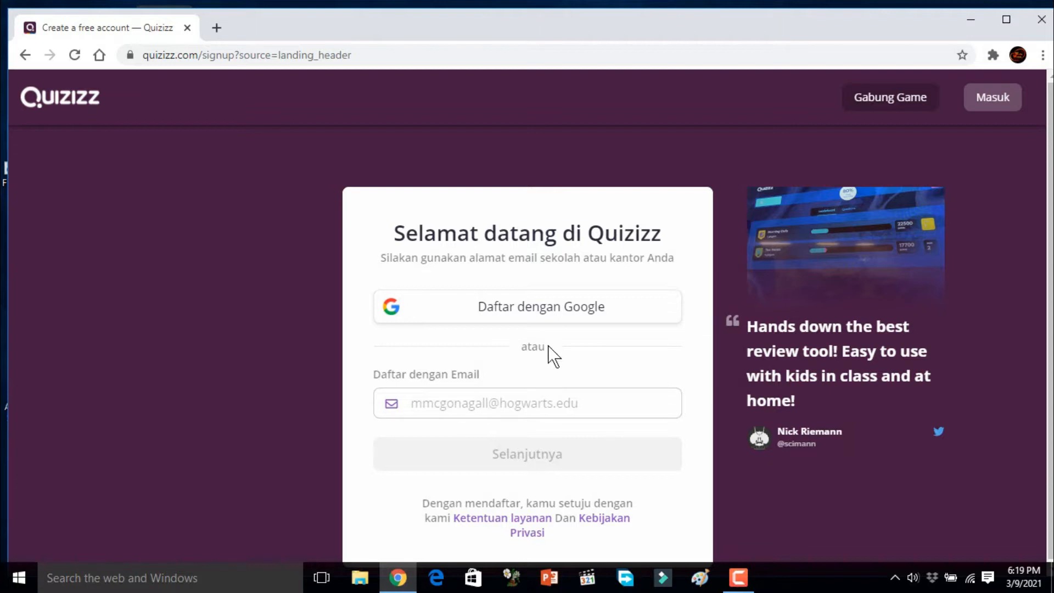
{"action": "left_click", "coordinate": [553, 317]}
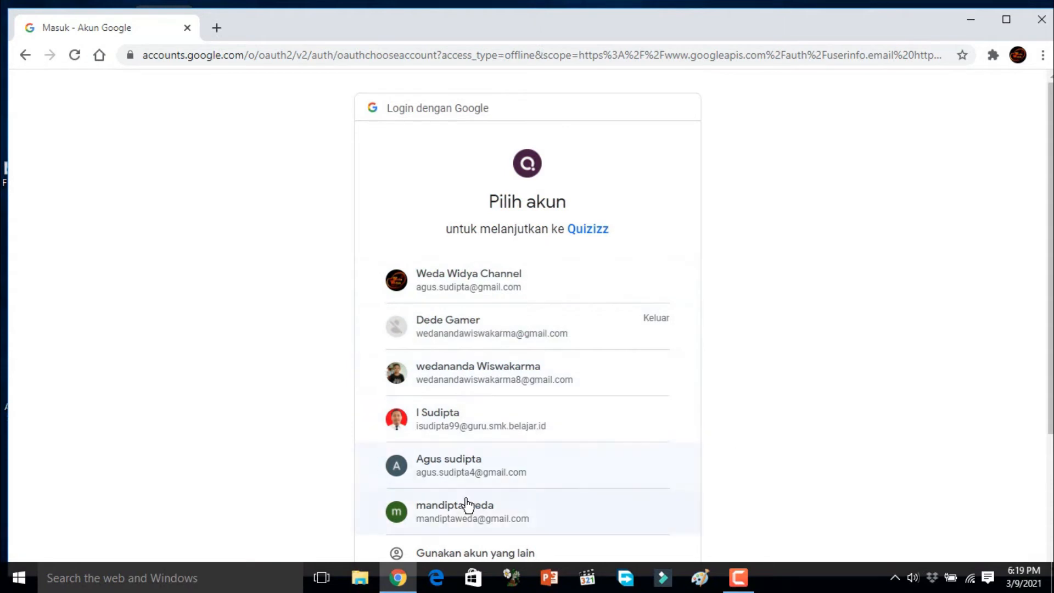
{"action": "left_click", "coordinate": [462, 515]}
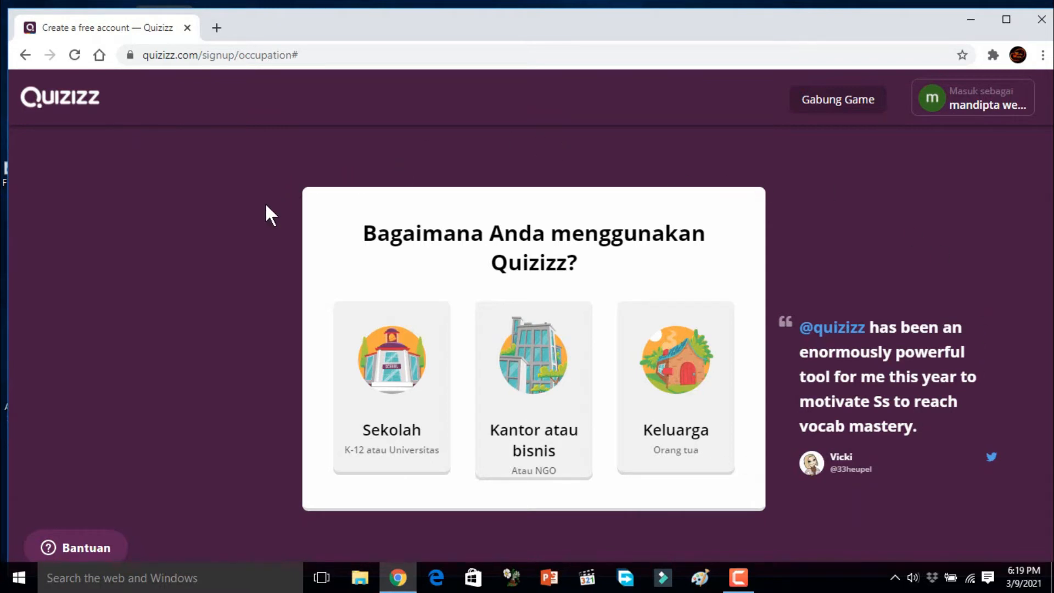
{"action": "left_click", "coordinate": [405, 392]}
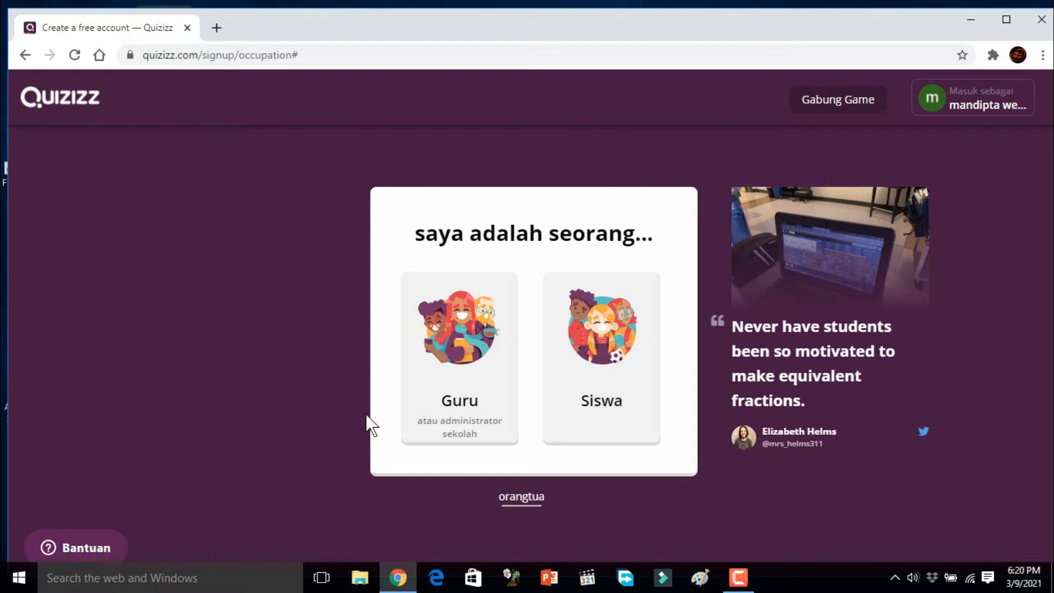
{"action": "left_click", "coordinate": [463, 417]}
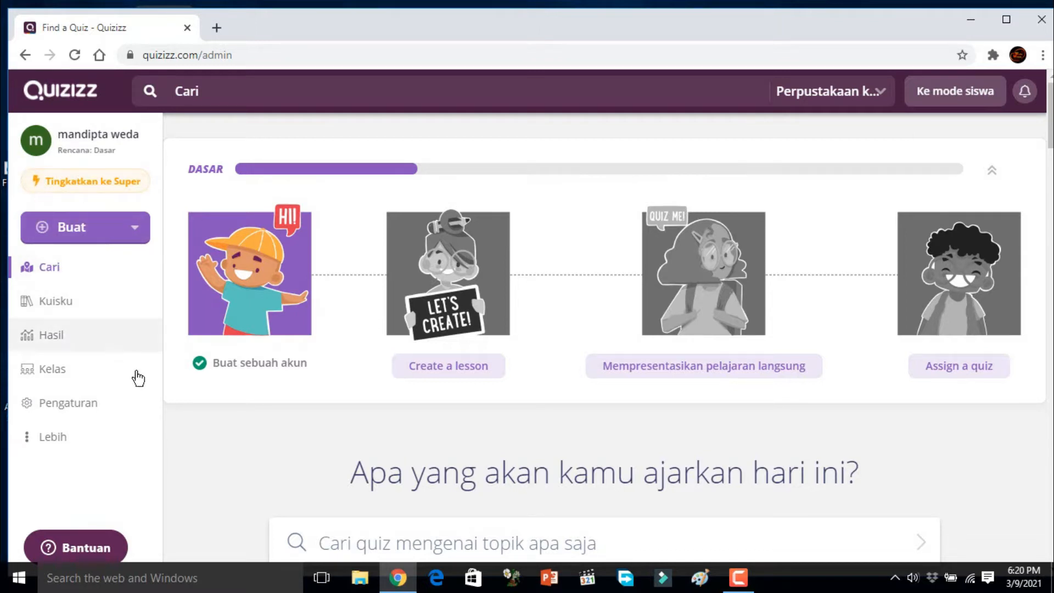
Step: Examine the account settings page, including the language, password, account type and account deletion sections
{"action": "left_click", "coordinate": [110, 405]}
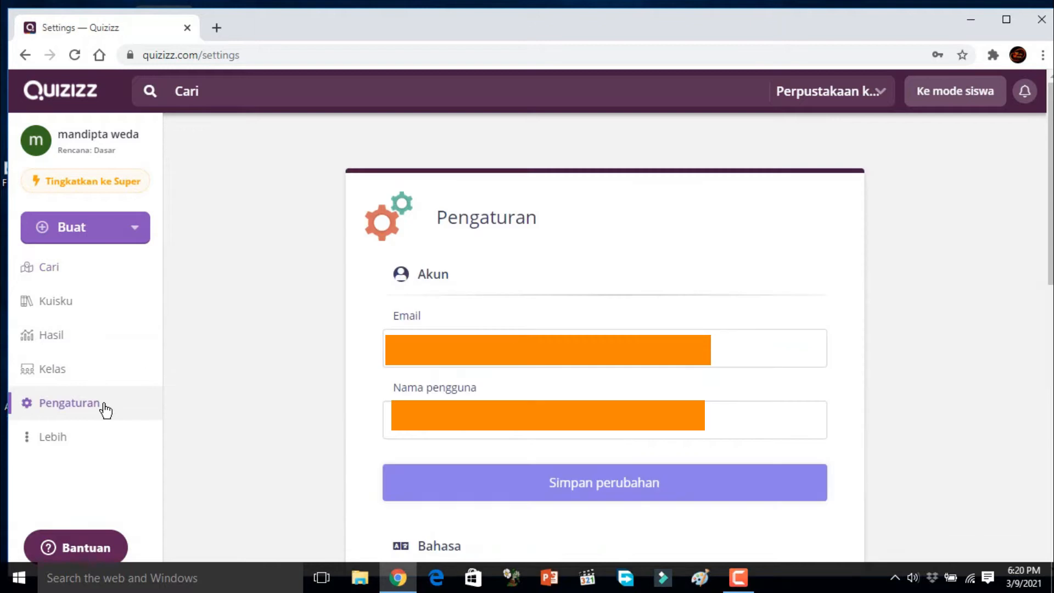
{"action": "scroll", "coordinate": [586, 322], "scroll_direction": "down", "scroll_amount": 7}
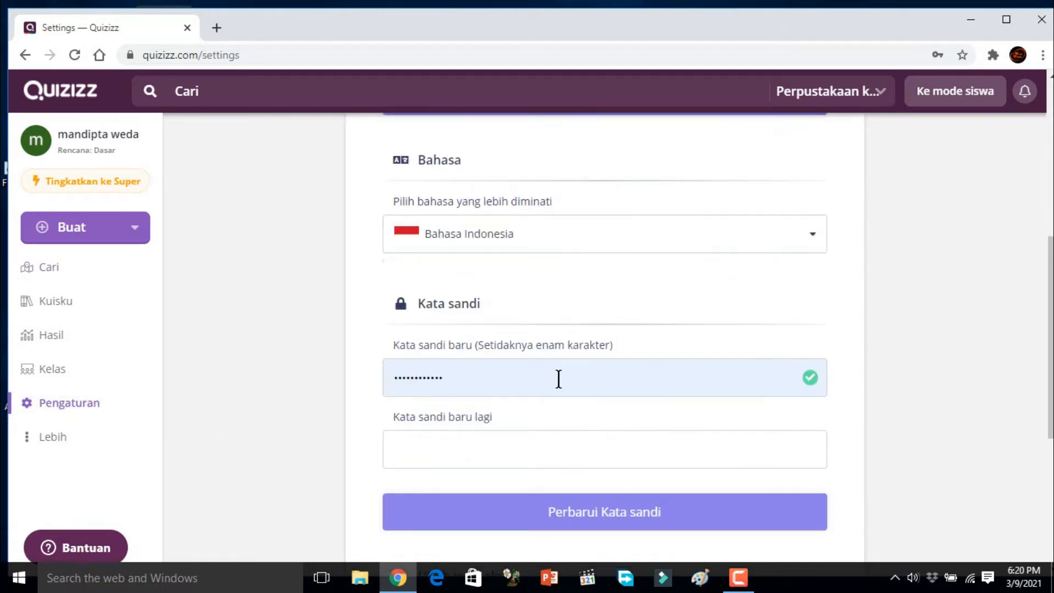
{"action": "scroll", "coordinate": [558, 379], "scroll_direction": "down", "scroll_amount": 2}
{"action": "scroll", "coordinate": [558, 379], "scroll_direction": "down", "scroll_amount": 3}
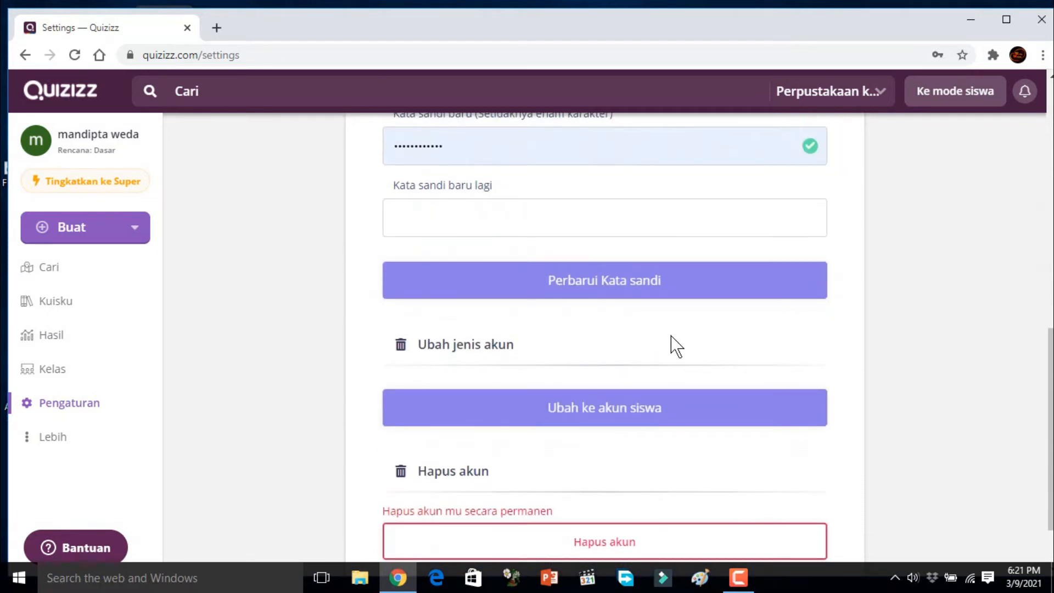
{"action": "scroll", "coordinate": [677, 346], "scroll_direction": "down", "scroll_amount": 2}
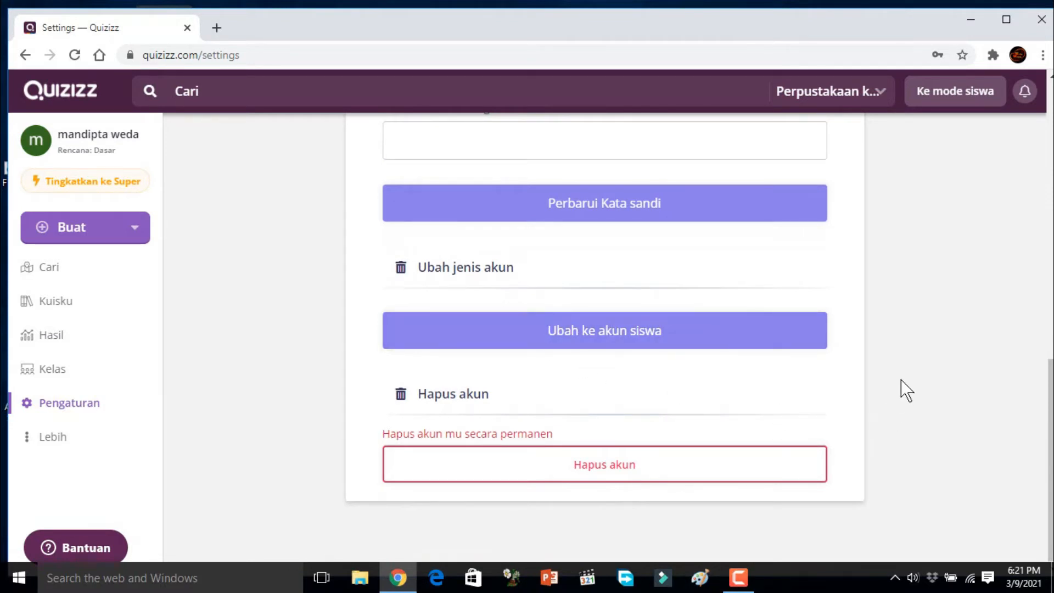
{"action": "scroll", "coordinate": [901, 379], "scroll_direction": "up", "scroll_amount": 1}
{"action": "scroll", "coordinate": [900, 380], "scroll_direction": "down", "scroll_amount": 2}
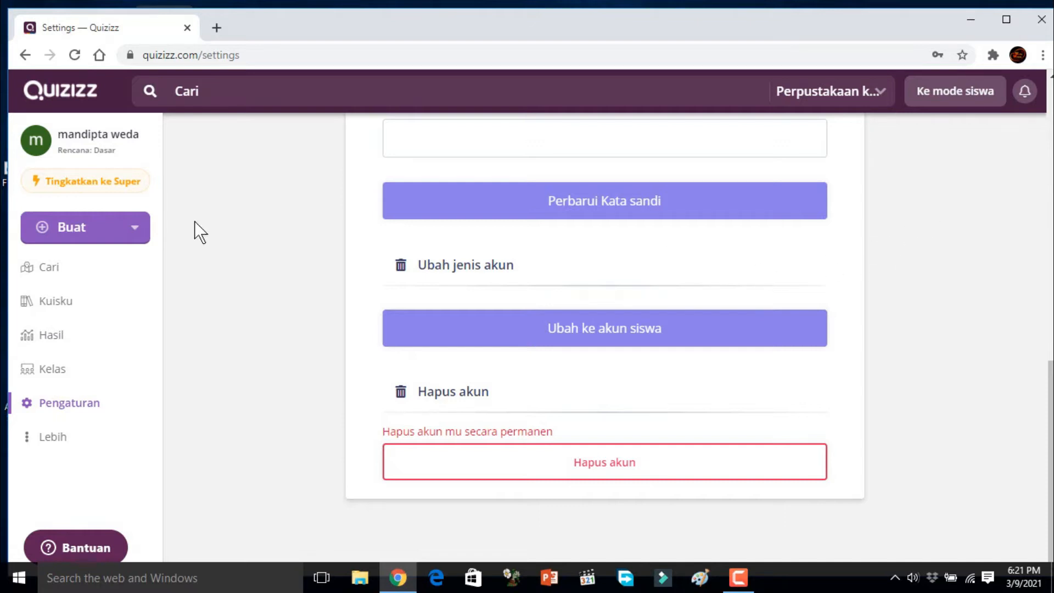
Step: Start creating a new quiz and name it CATUR ASRAMA
{"action": "left_click", "coordinate": [137, 235]}
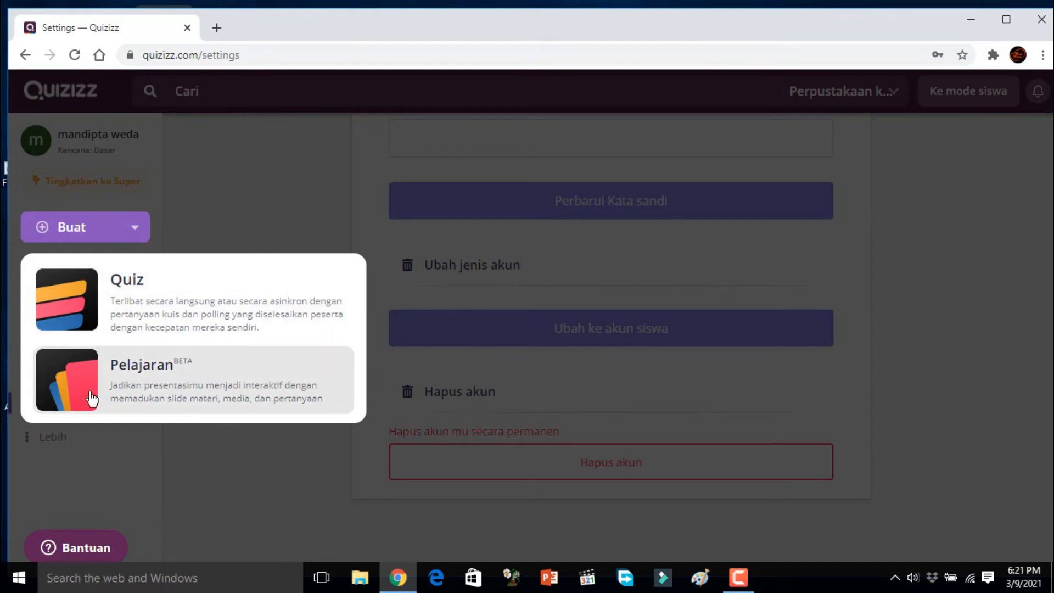
{"action": "left_click", "coordinate": [87, 305]}
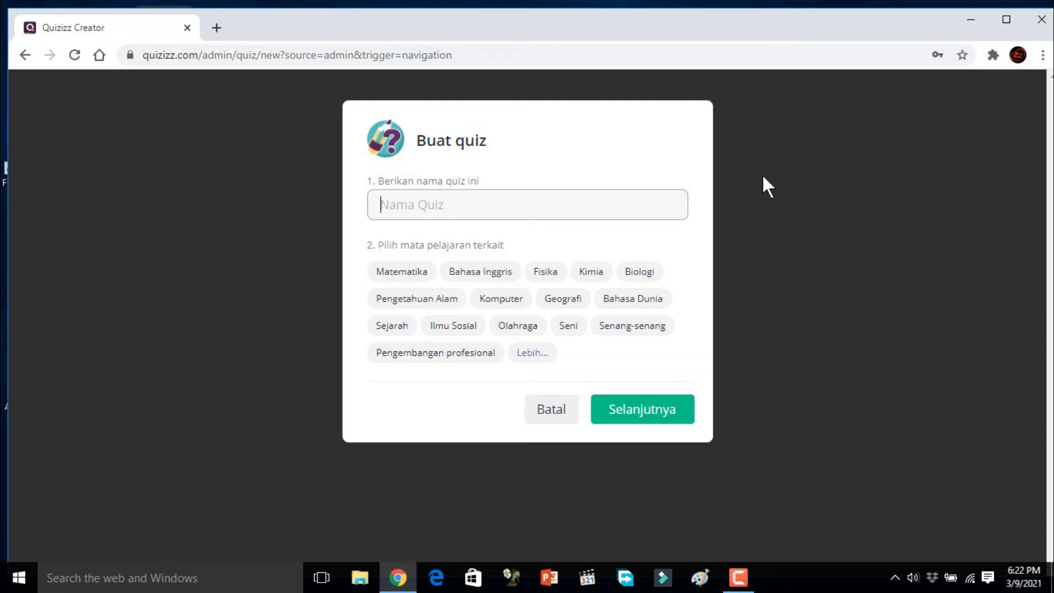
{"action": "type", "text": "c"}
{"action": "key", "text": "BackSpace"}
{"action": "type", "text": "CATUR ASRAMA"}
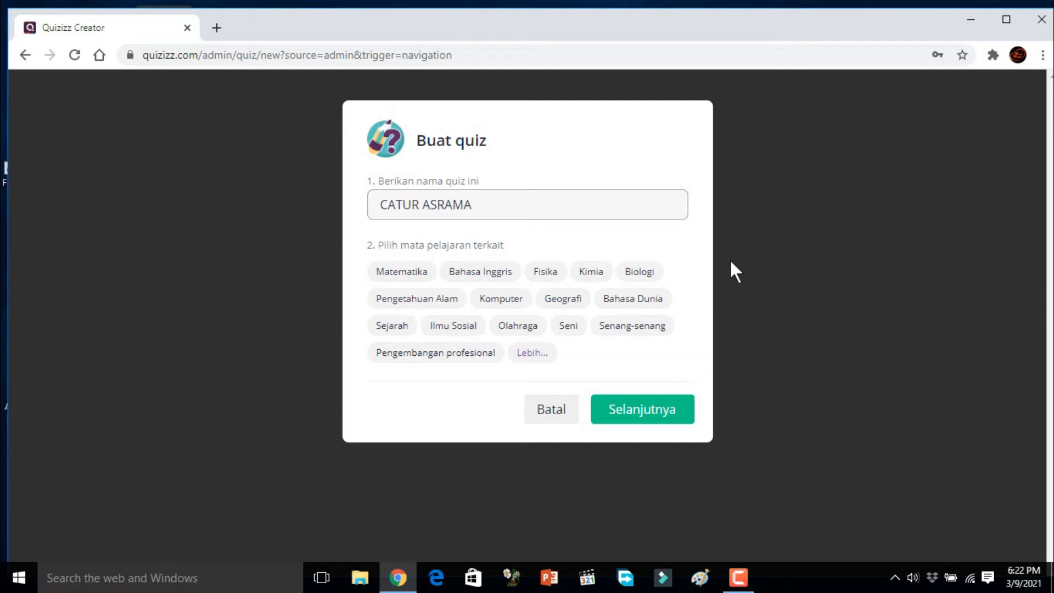
Step: Expand the subject list, assign Pelajaran Agama to the quiz and continue to the editor
{"action": "left_click", "coordinate": [530, 358]}
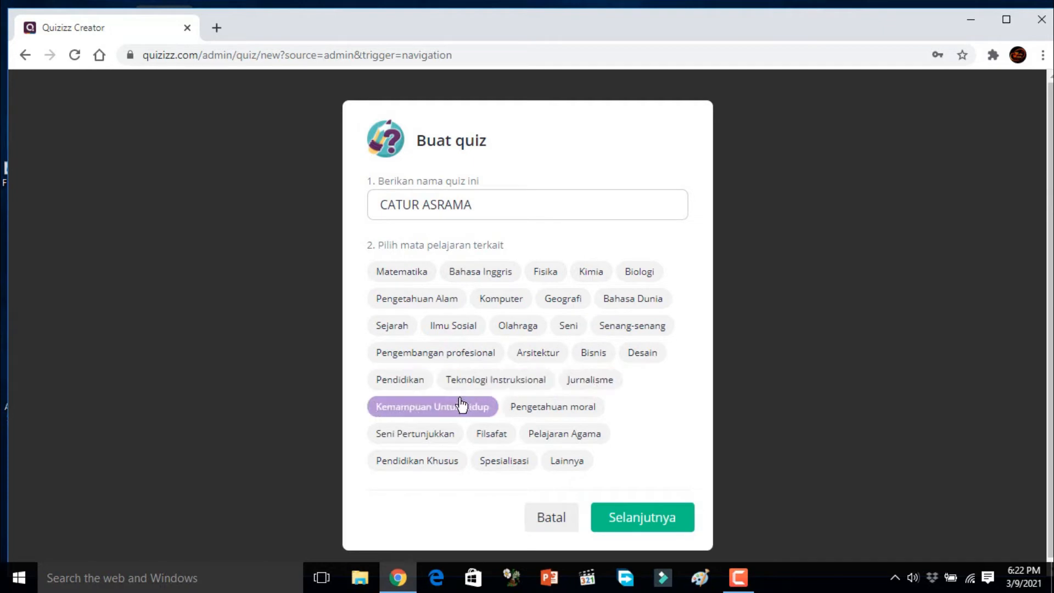
{"action": "left_click", "coordinate": [557, 441]}
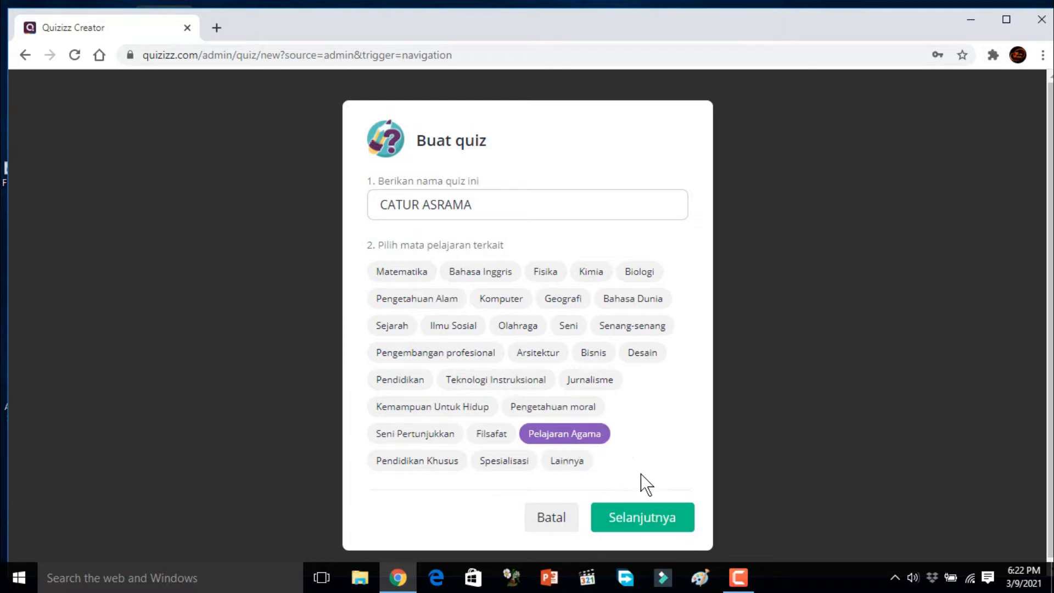
{"action": "left_click", "coordinate": [645, 520]}
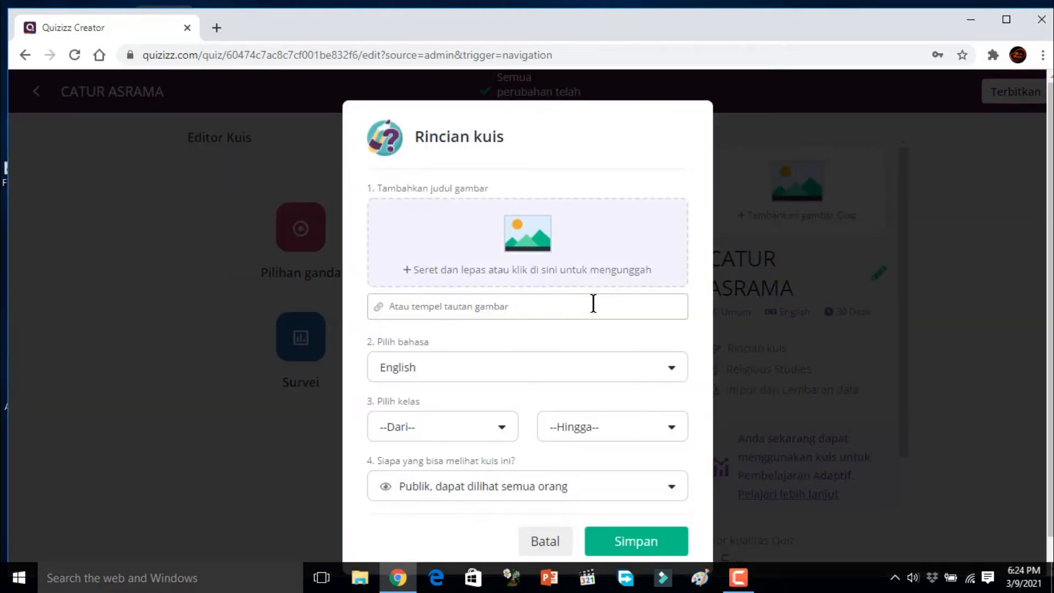
Step: Set the quiz language to Indonesian in the quiz details
{"action": "left_click", "coordinate": [677, 369]}
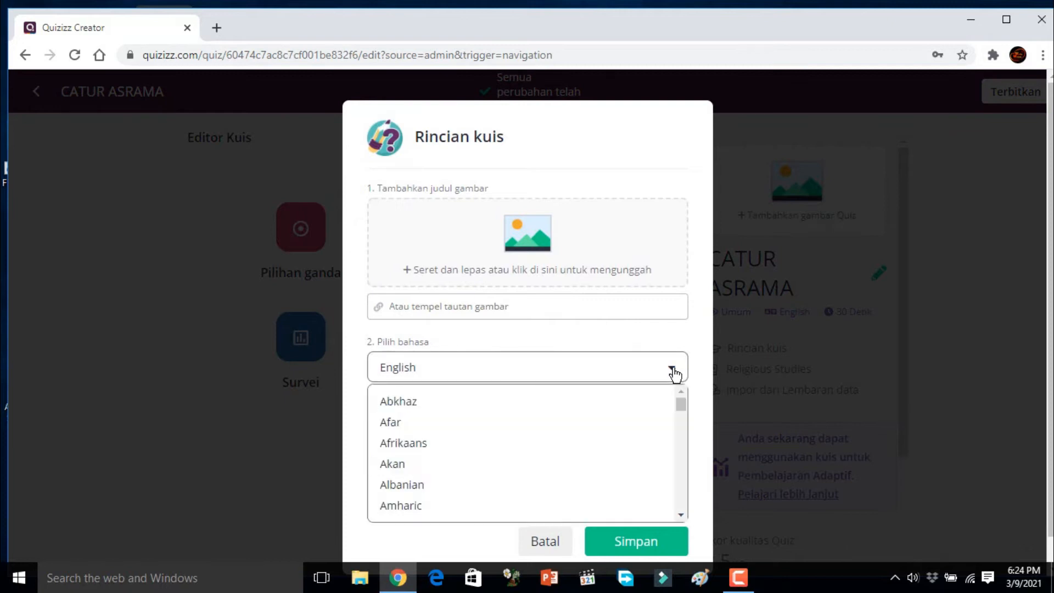
{"action": "scroll", "coordinate": [658, 402], "scroll_direction": "down", "scroll_amount": 7}
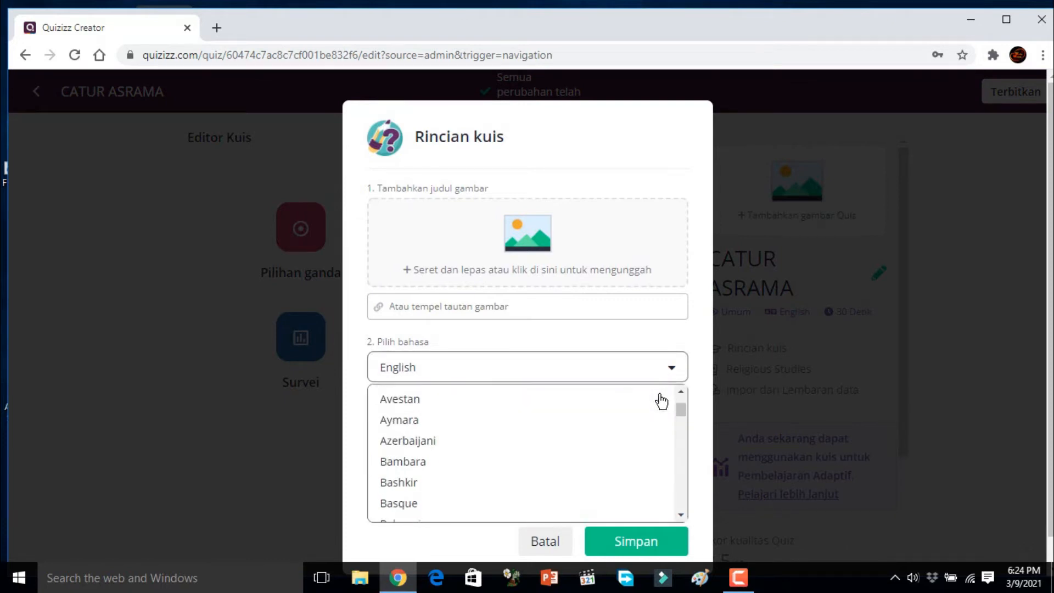
{"action": "scroll", "coordinate": [609, 430], "scroll_direction": "up", "scroll_amount": 1}
{"action": "scroll", "coordinate": [609, 433], "scroll_direction": "down", "scroll_amount": 4}
{"action": "scroll", "coordinate": [609, 433], "scroll_direction": "down", "scroll_amount": 4}
{"action": "scroll", "coordinate": [609, 433], "scroll_direction": "up", "scroll_amount": 3}
{"action": "scroll", "coordinate": [609, 433], "scroll_direction": "down", "scroll_amount": 2}
{"action": "scroll", "coordinate": [610, 433], "scroll_direction": "down", "scroll_amount": 5}
{"action": "scroll", "coordinate": [609, 433], "scroll_direction": "up", "scroll_amount": 1}
{"action": "scroll", "coordinate": [609, 433], "scroll_direction": "down", "scroll_amount": 5}
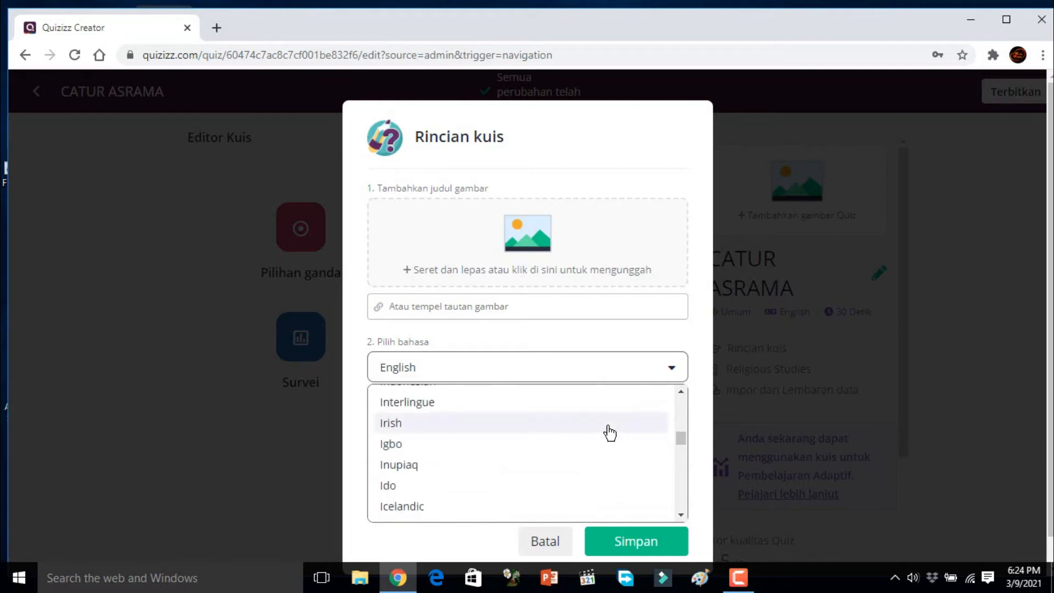
{"action": "scroll", "coordinate": [586, 446], "scroll_direction": "up", "scroll_amount": 2}
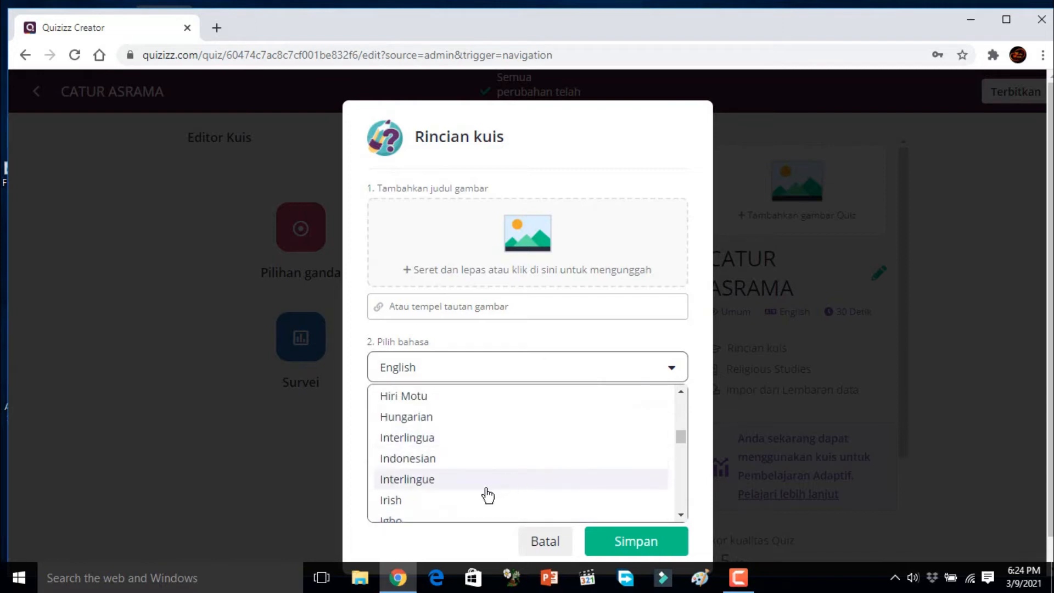
{"action": "left_click", "coordinate": [460, 467]}
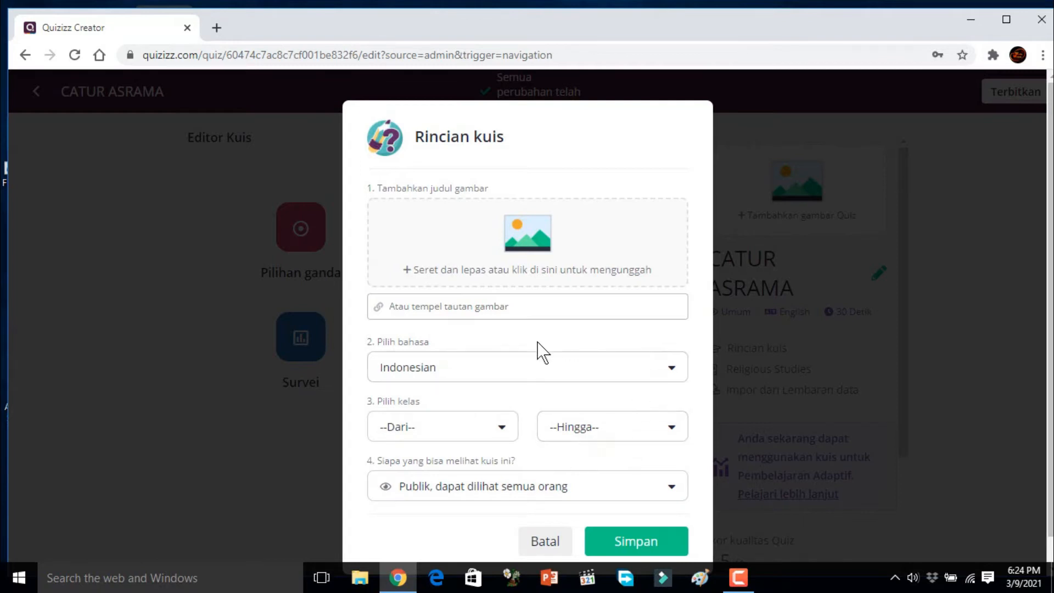
Step: Upload the image "25-0 (1)" from the Downloads folder as the quiz's title image
{"action": "left_click", "coordinate": [545, 261]}
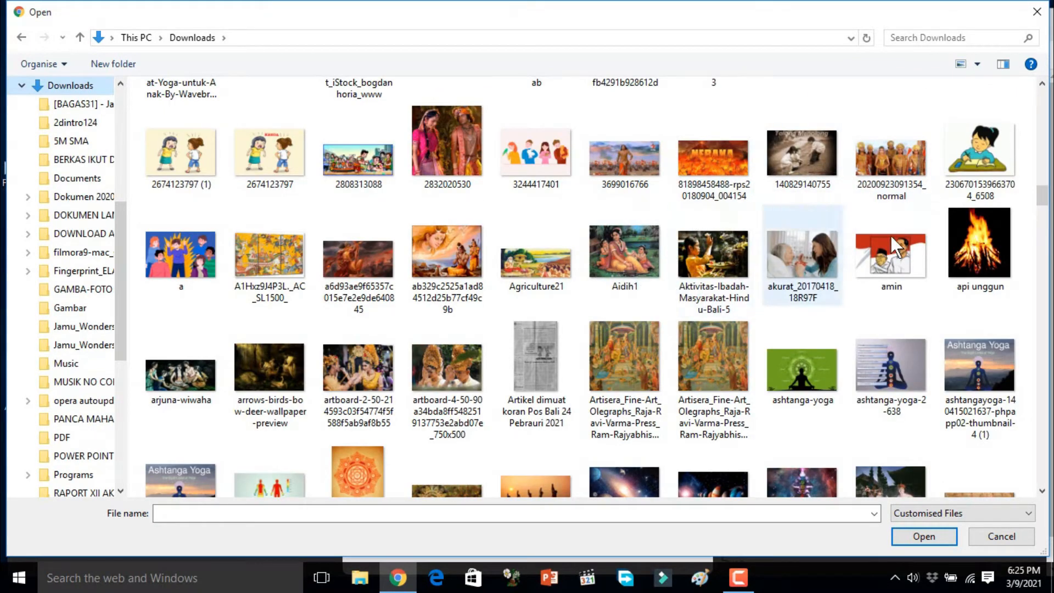
{"action": "left_click_drag", "start_coordinate": [1043, 195], "coordinate": [1039, 130]}
{"action": "left_click", "coordinate": [918, 241]}
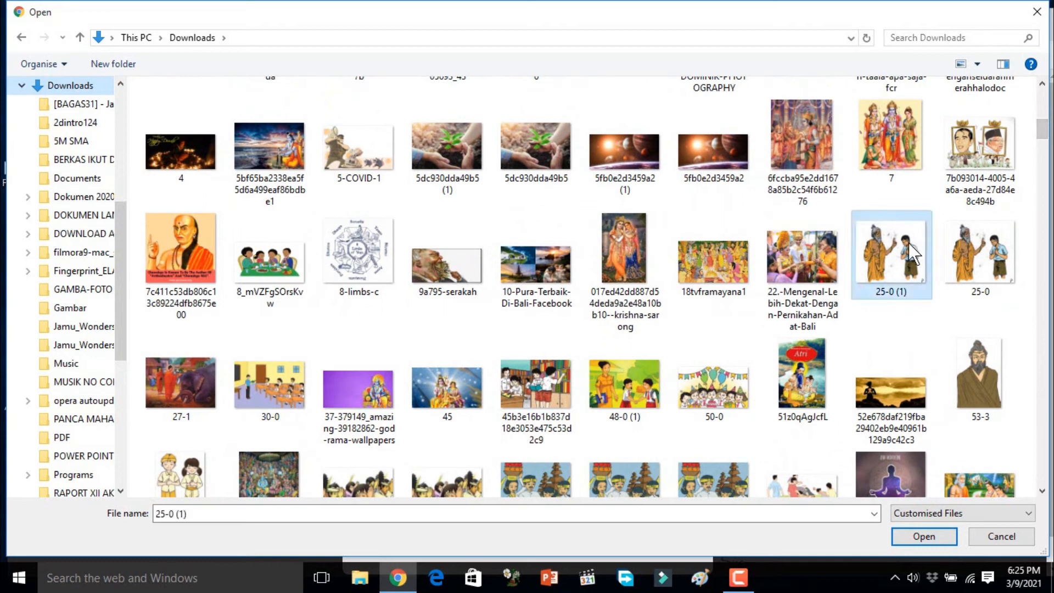
{"action": "left_click", "coordinate": [924, 536]}
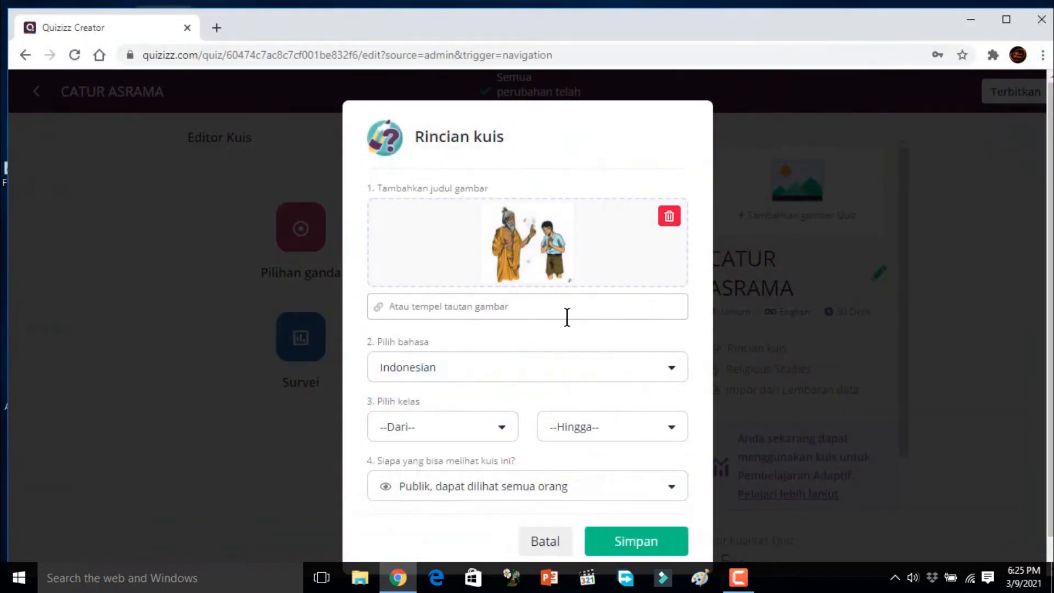
Step: Set the quiz's starting grade level to 10th
{"action": "left_click", "coordinate": [509, 434]}
{"action": "scroll", "coordinate": [511, 494], "scroll_direction": "down", "scroll_amount": 2}
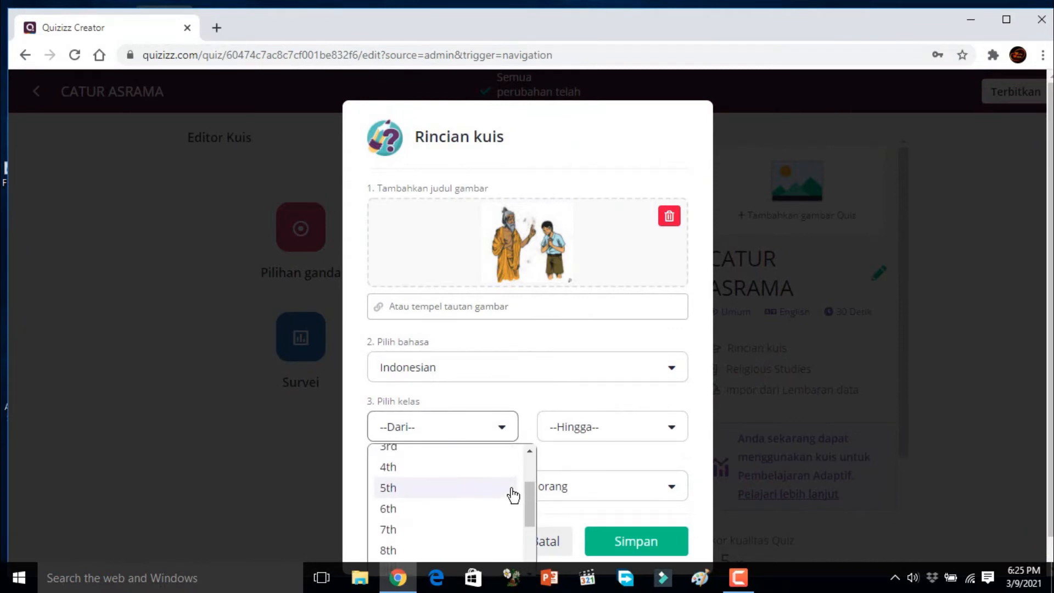
{"action": "scroll", "coordinate": [512, 494], "scroll_direction": "down", "scroll_amount": 3}
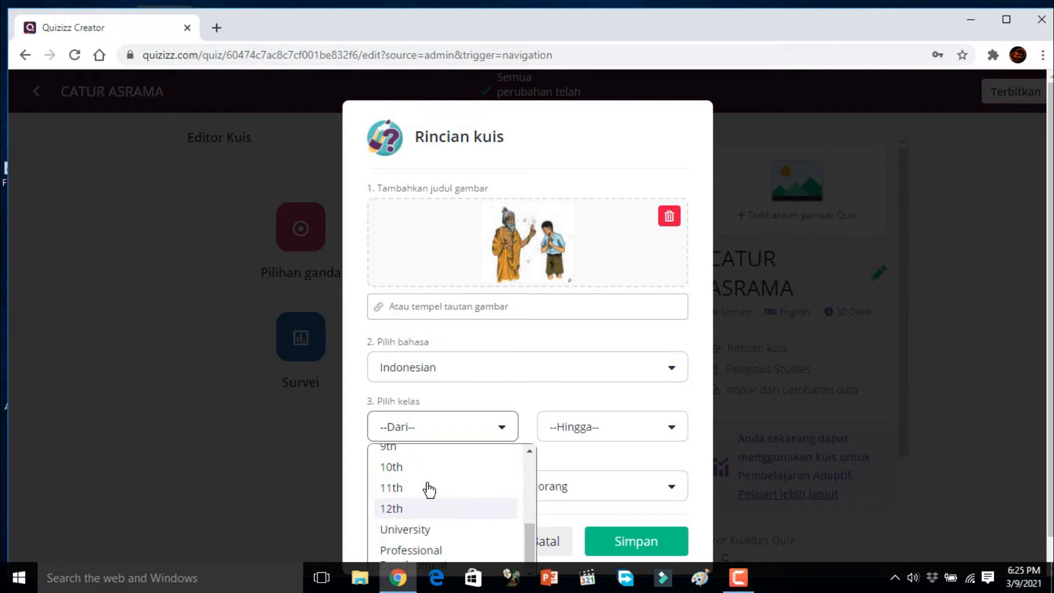
{"action": "left_click", "coordinate": [430, 470]}
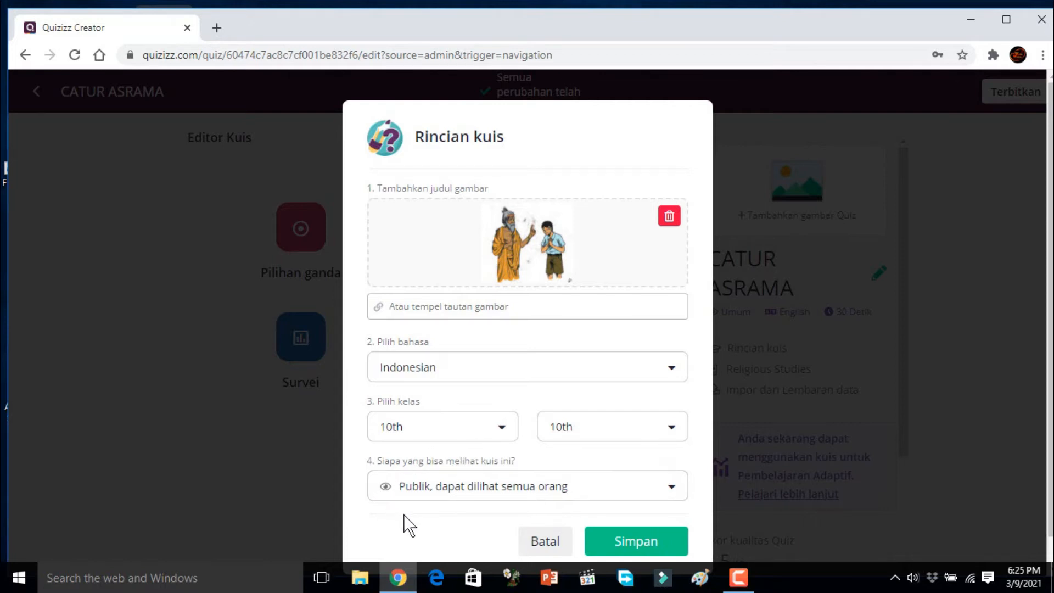
Step: Review the visibility options, keep the quiz public for everyone and save the quiz details
{"action": "left_click", "coordinate": [671, 490]}
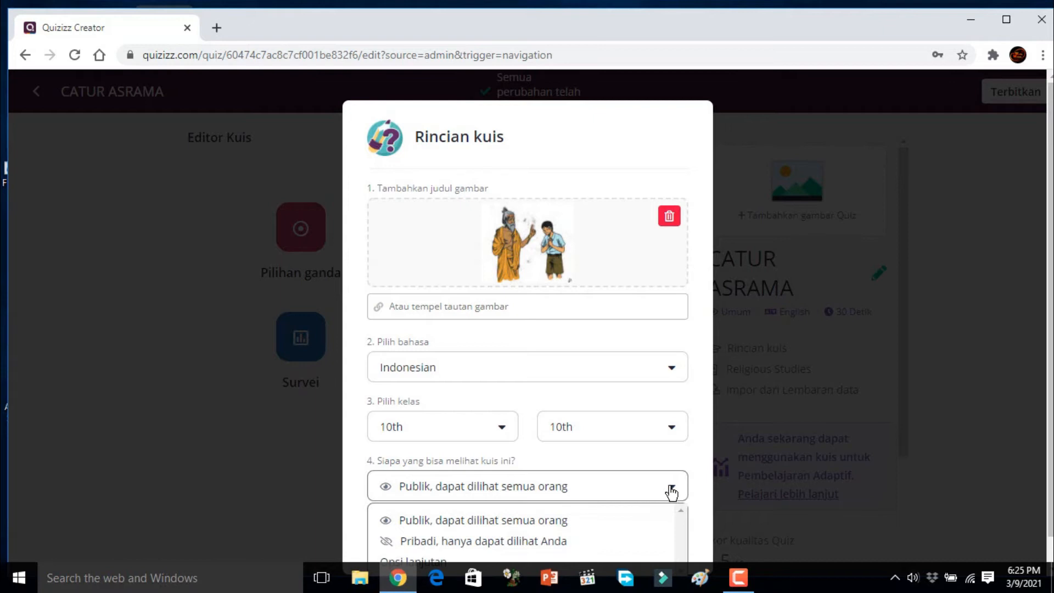
{"action": "scroll", "coordinate": [650, 500], "scroll_direction": "down", "scroll_amount": 1}
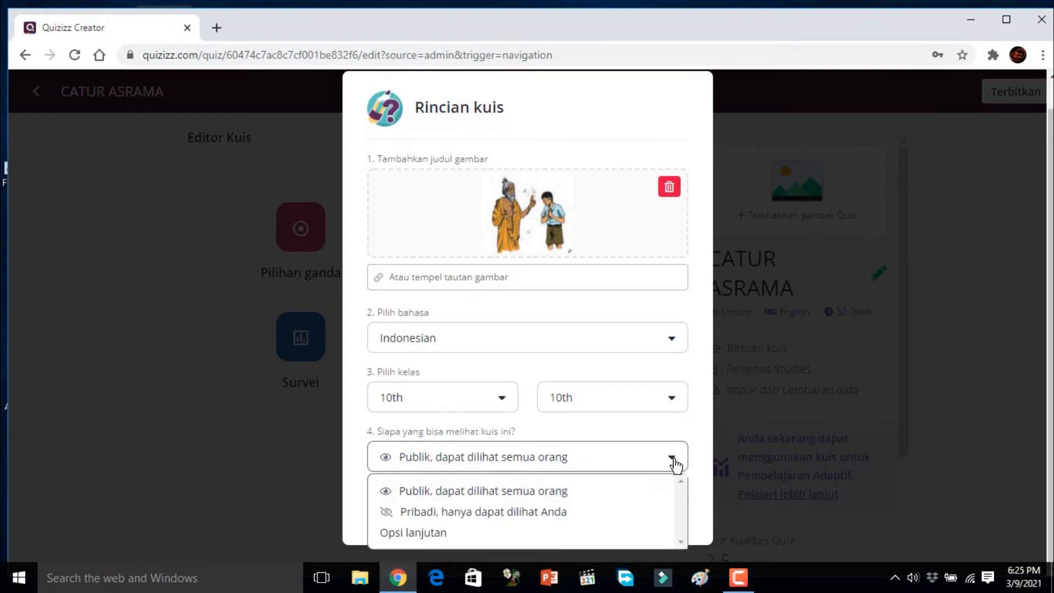
{"action": "left_click", "coordinate": [682, 438]}
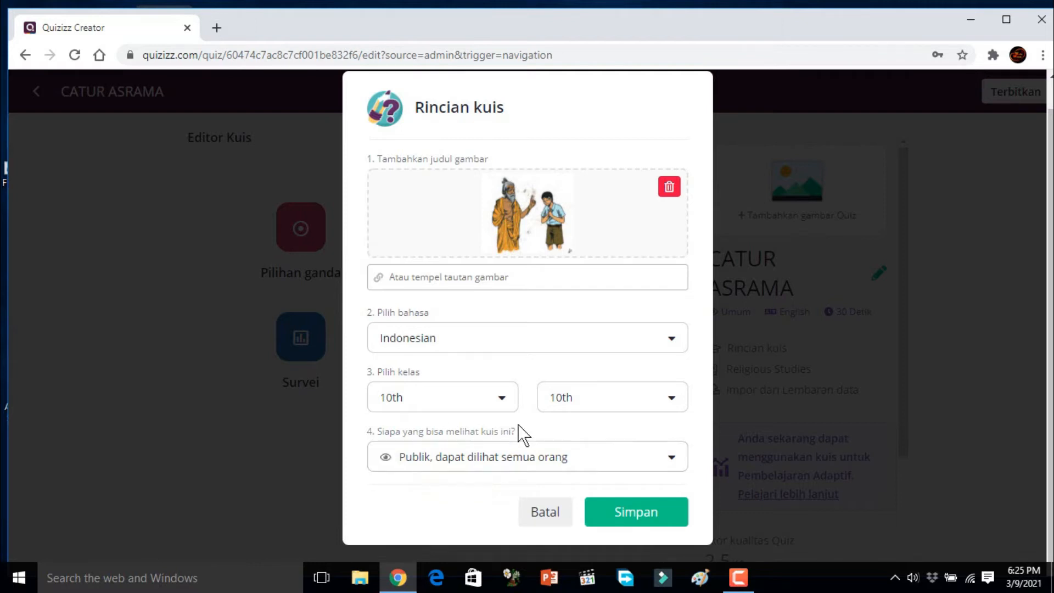
{"action": "left_click", "coordinate": [642, 516]}
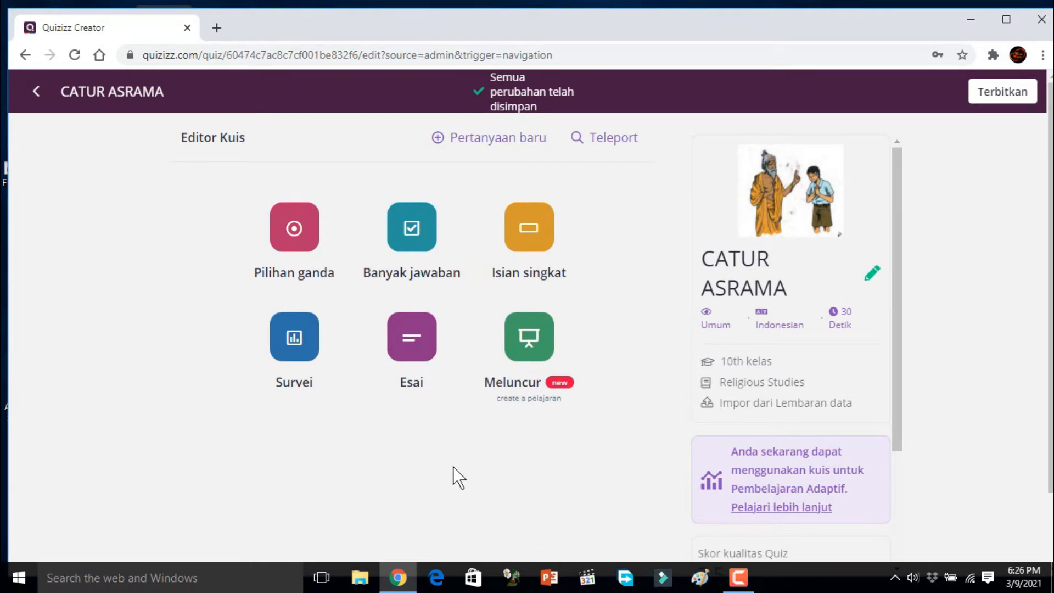
Step: Start a multiple-choice question in the quiz, then open Local Disk (F:) in File Explorer to find the source questions
{"action": "left_click", "coordinate": [299, 245]}
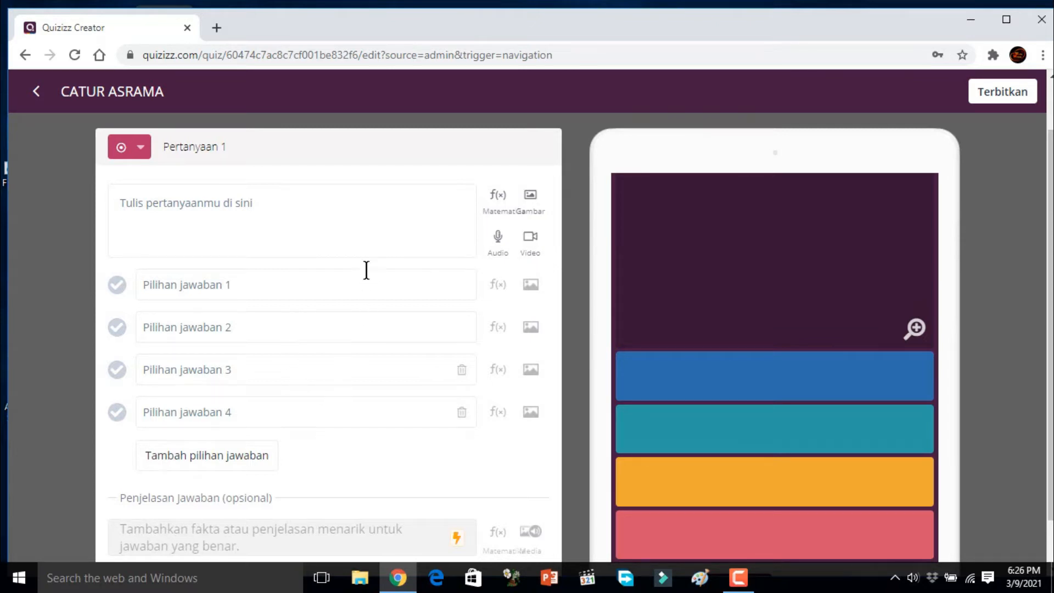
{"action": "left_click", "coordinate": [221, 204]}
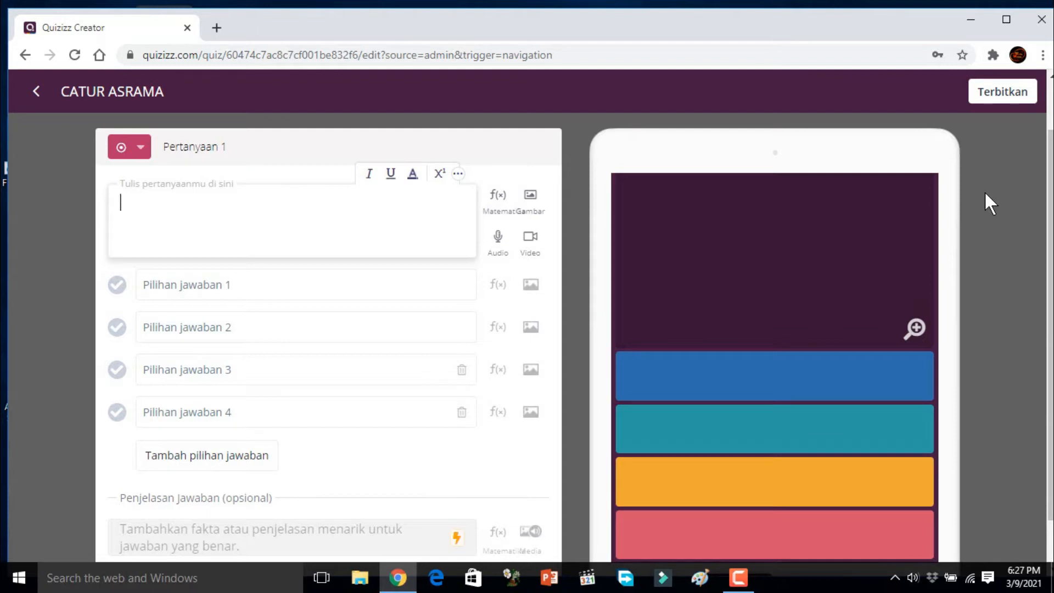
{"action": "left_click", "coordinate": [358, 586]}
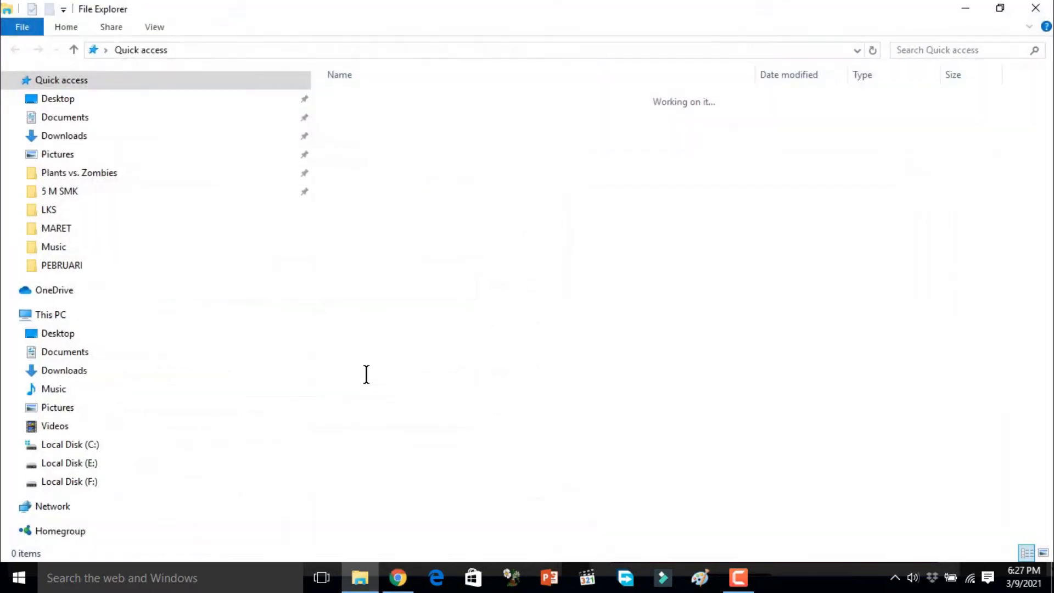
{"action": "left_click", "coordinate": [69, 481]}
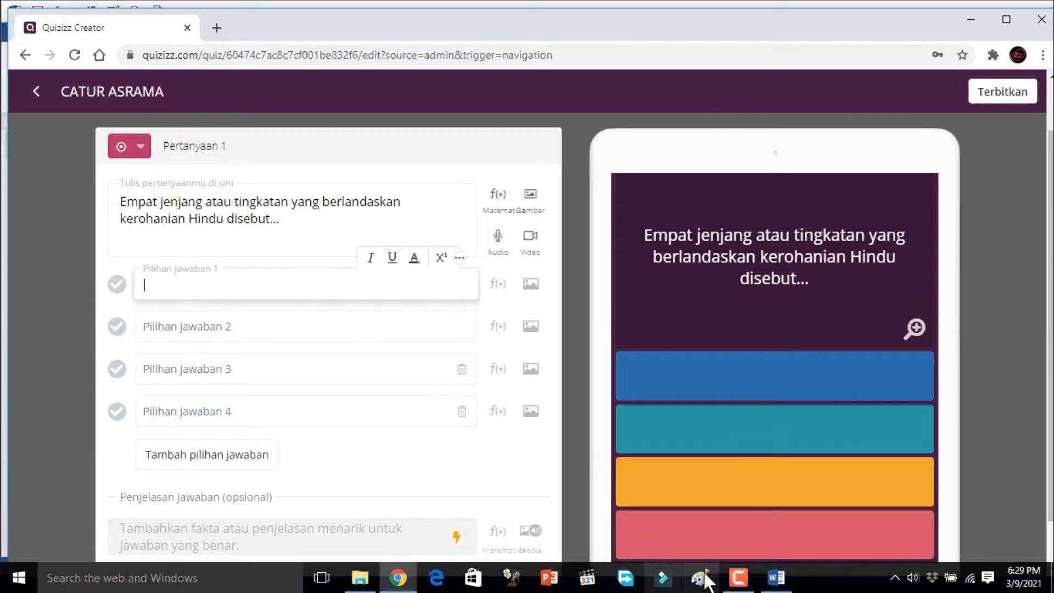
Step: Copy "Catur Warna" from question 1 in the Word document into the quiz question's first answer option
{"action": "left_click", "coordinate": [776, 577]}
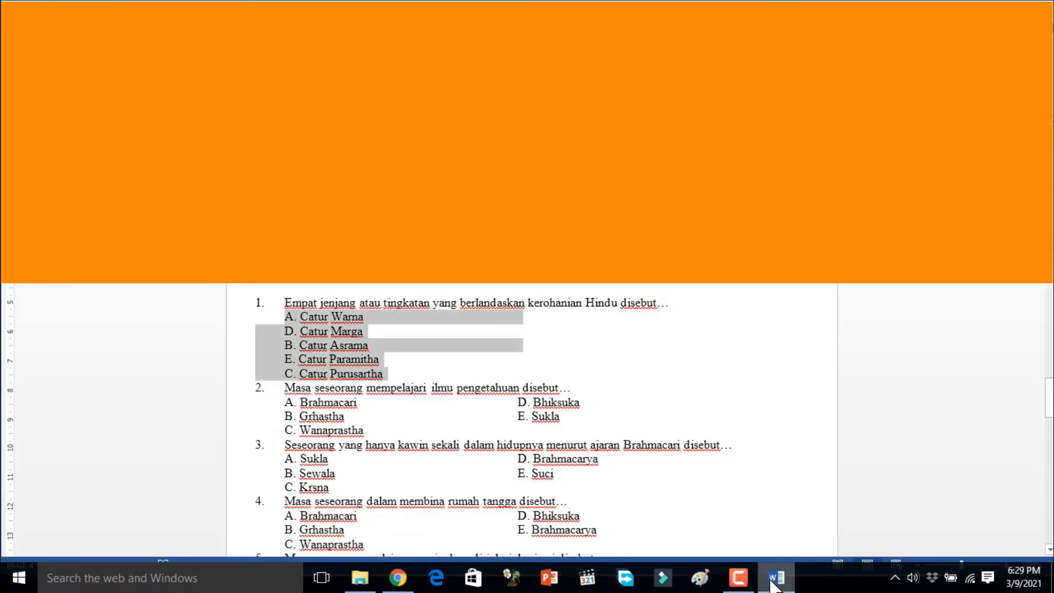
{"action": "left_click", "coordinate": [315, 322]}
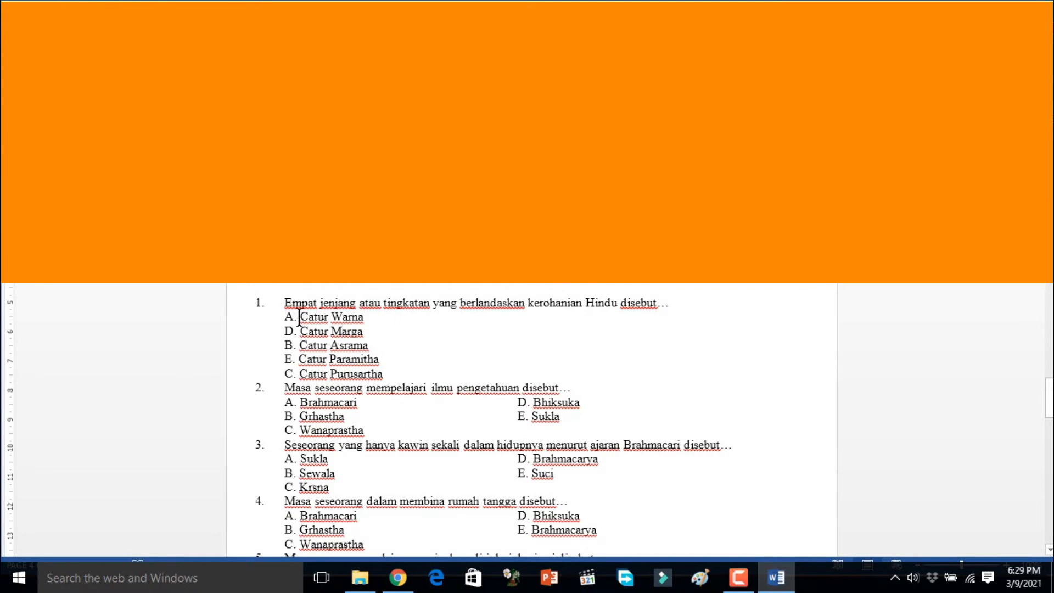
{"action": "left_click_drag", "start_coordinate": [300, 317], "coordinate": [362, 317]}
{"action": "key", "text": "ctrl+c"}
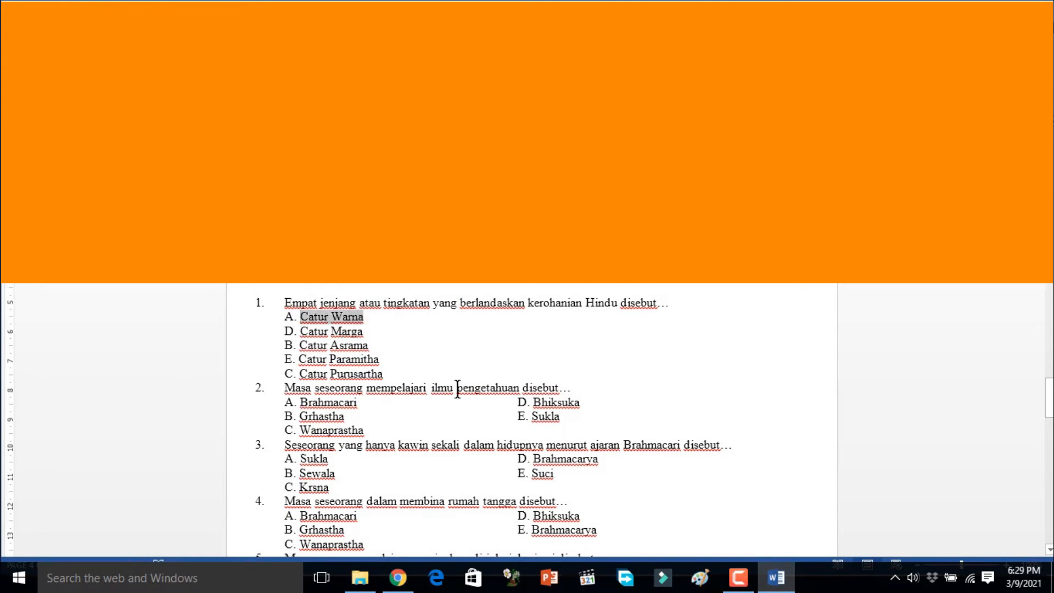
{"action": "left_click", "coordinate": [398, 577]}
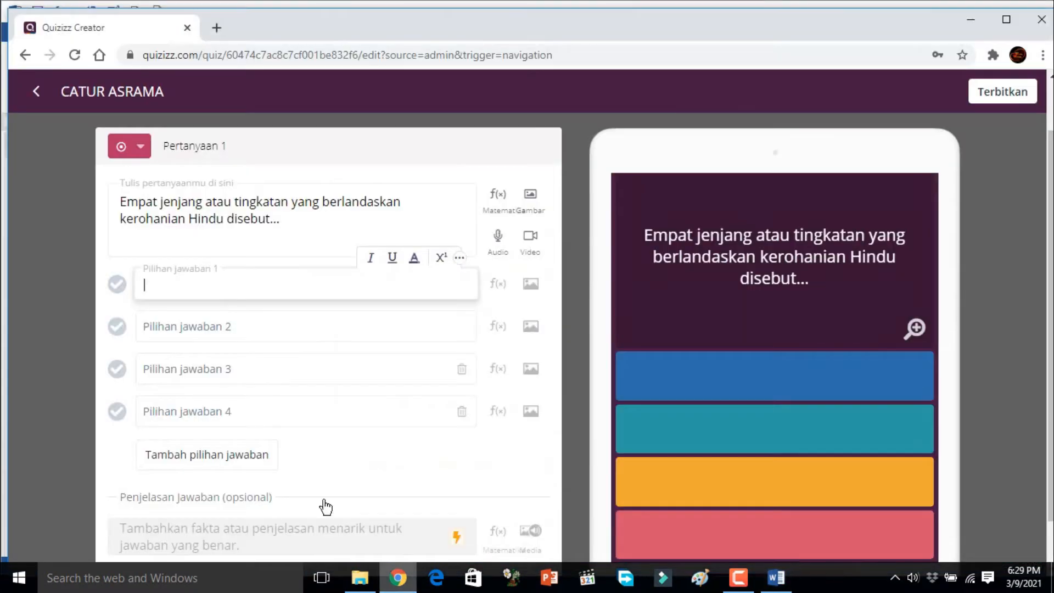
{"action": "key", "text": "ctrl+v"}
Step: Copy "Catur Marga" from question 1 in the Word document into the quiz question's second answer option
{"action": "left_click", "coordinate": [214, 328]}
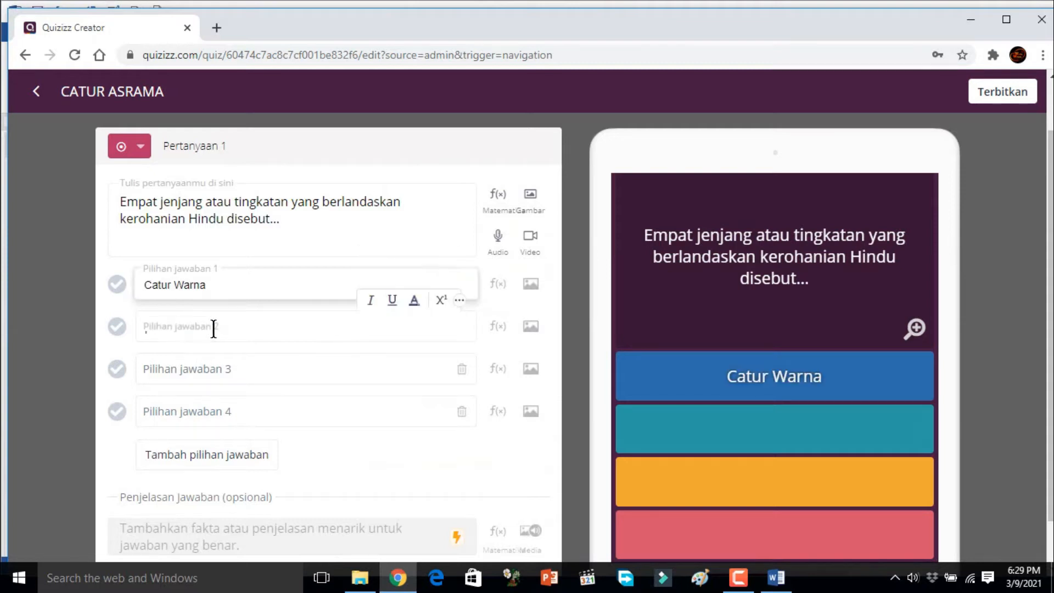
{"action": "left_click", "coordinate": [776, 578]}
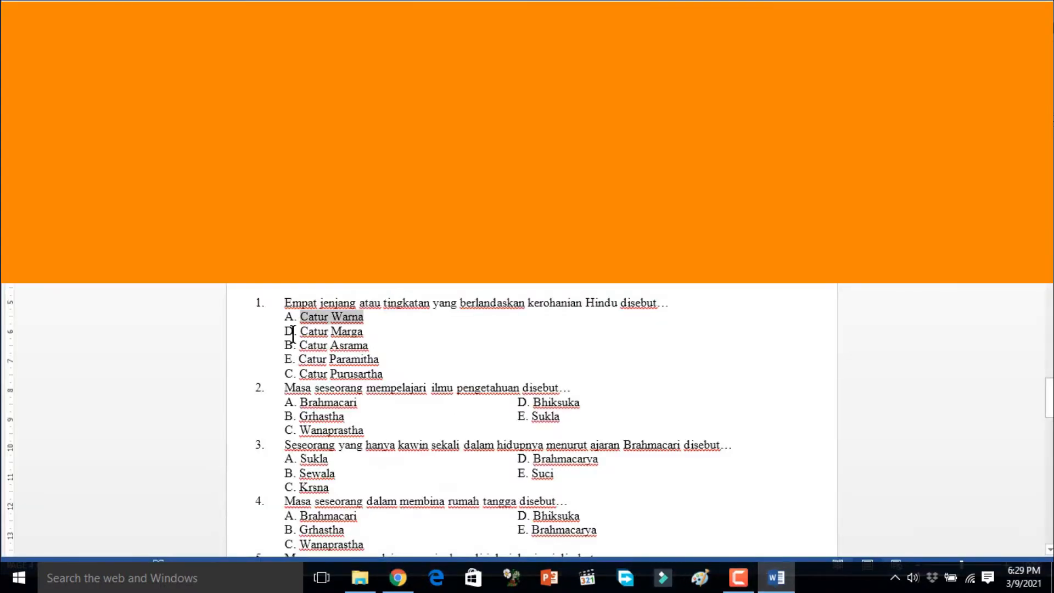
{"action": "left_click_drag", "start_coordinate": [300, 330], "coordinate": [377, 334]}
{"action": "key", "text": "ctrl+c"}
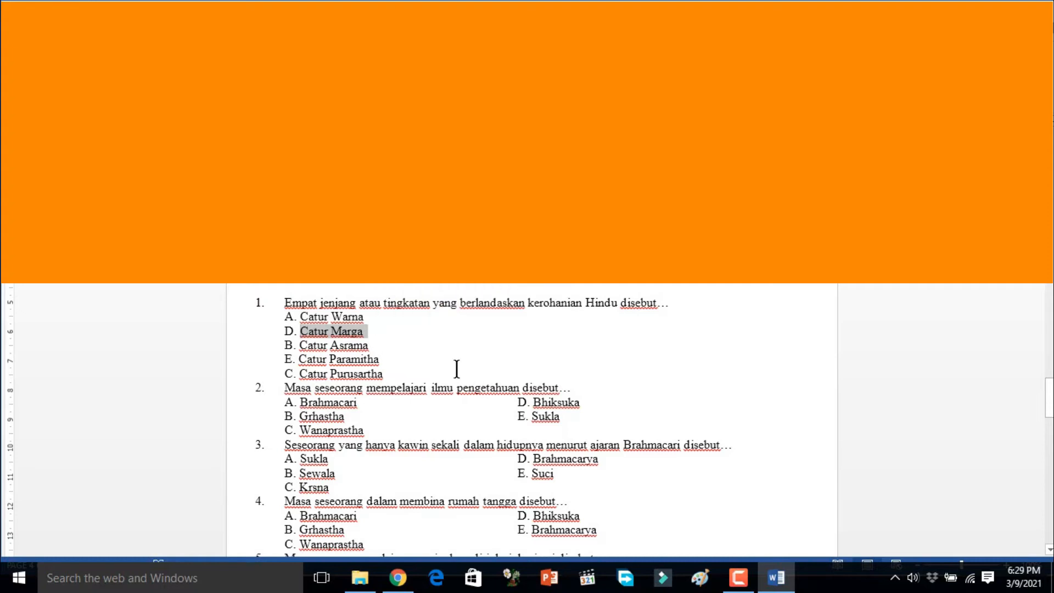
{"action": "left_click", "coordinate": [776, 577]}
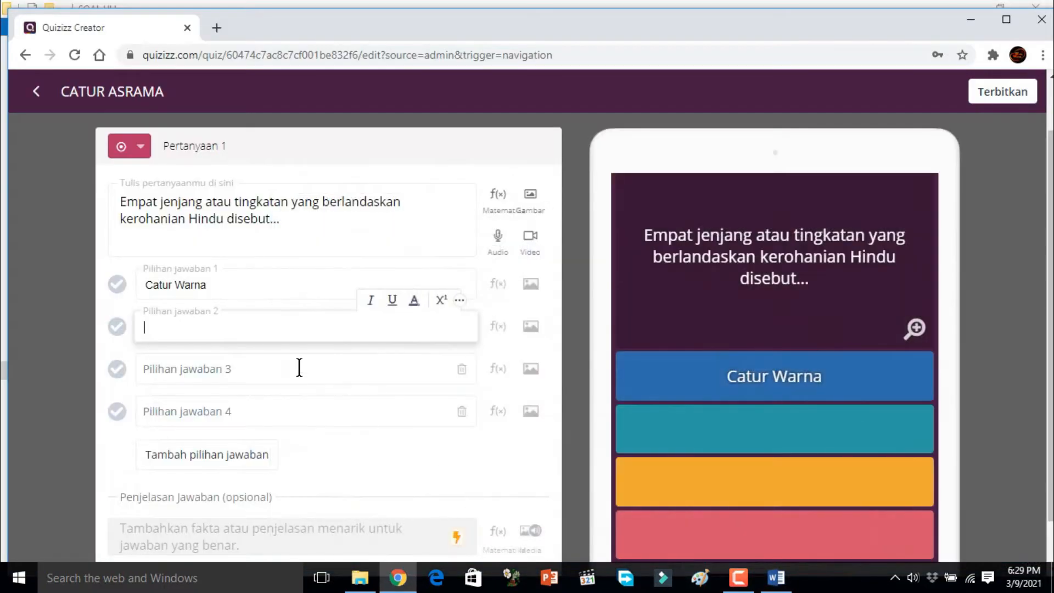
{"action": "key", "text": "ctrl+v"}
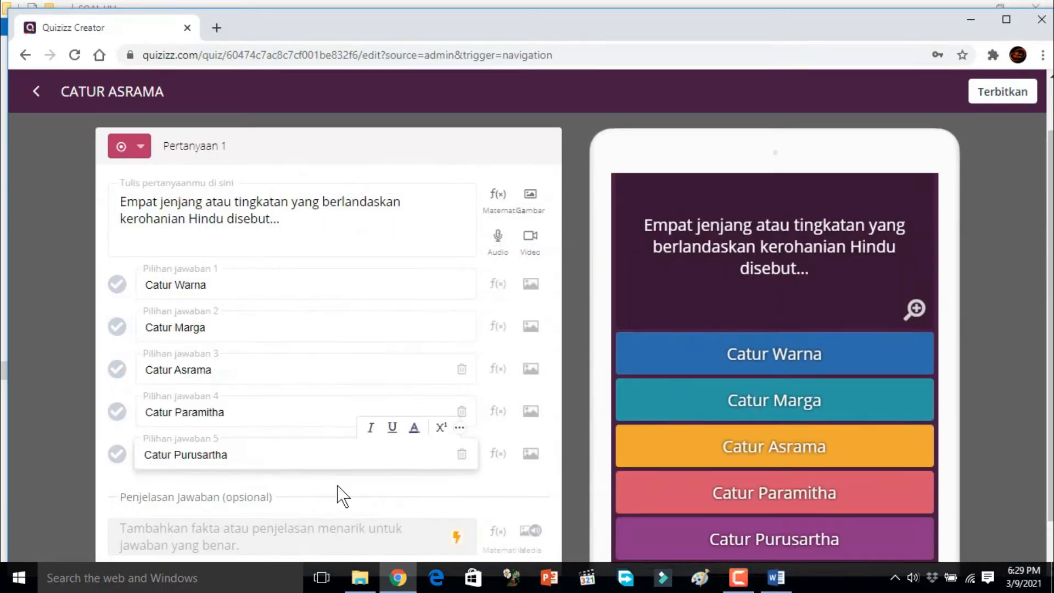
{"action": "left_click", "coordinate": [338, 486]}
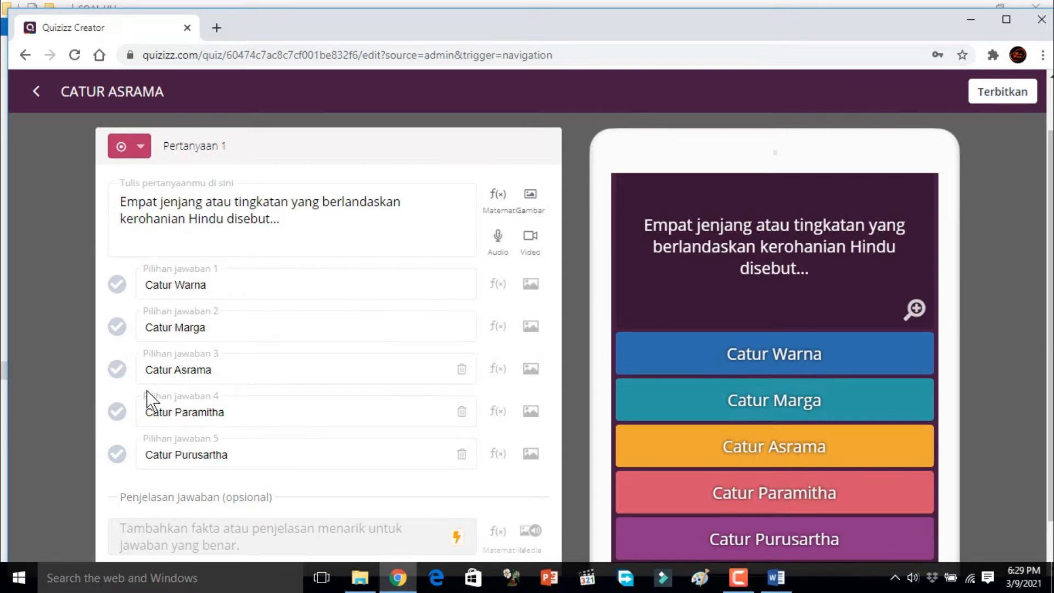
Step: Mark Catur Asrama as the correct answer and save the question with a 20-second time limit
{"action": "left_click", "coordinate": [118, 373]}
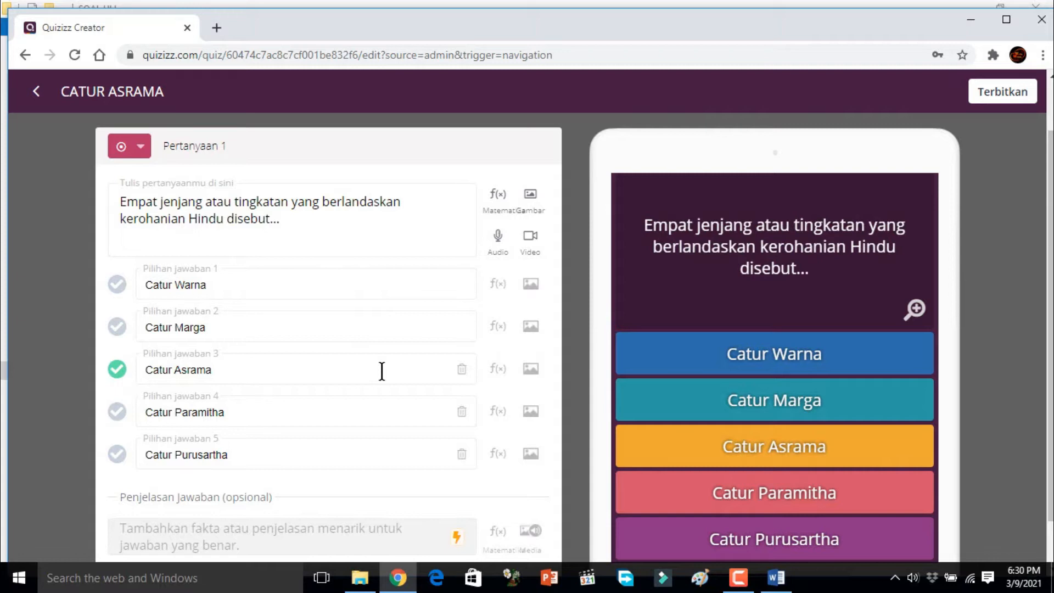
{"action": "scroll", "coordinate": [381, 370], "scroll_direction": "down", "scroll_amount": 1}
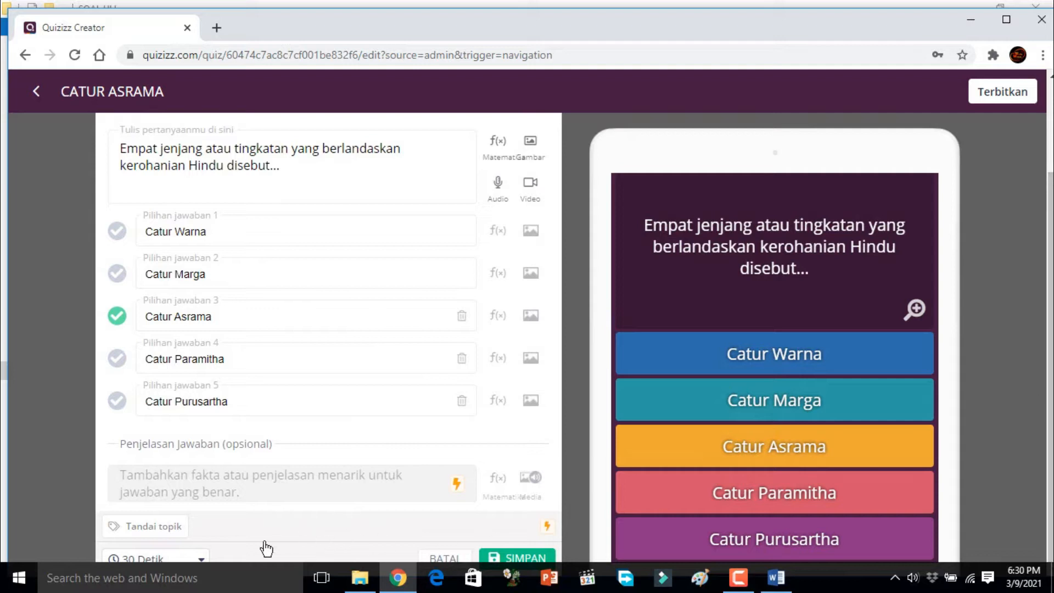
{"action": "left_click", "coordinate": [200, 557]}
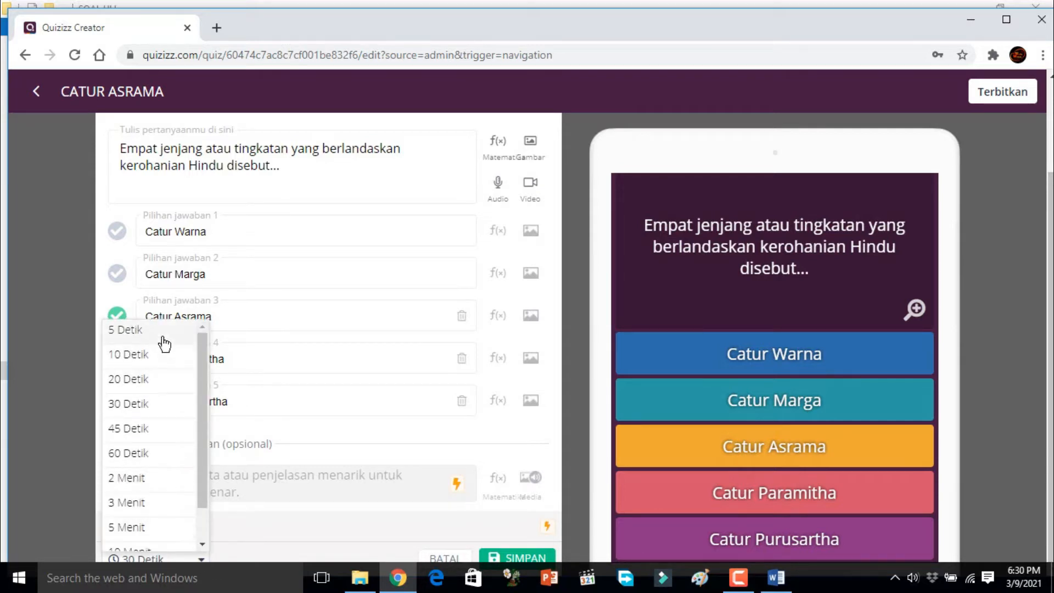
{"action": "left_click", "coordinate": [149, 389]}
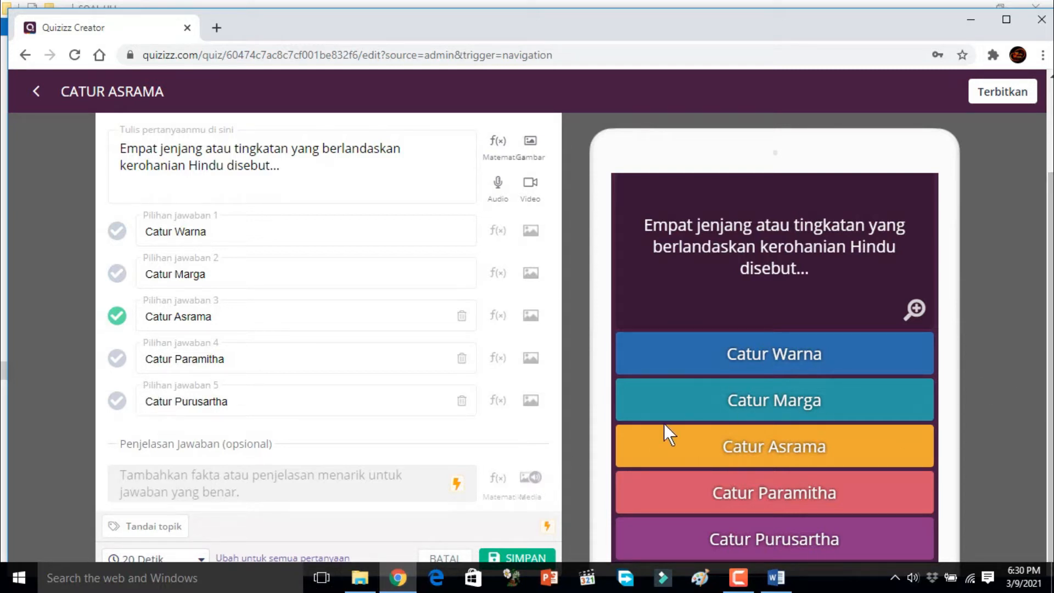
{"action": "left_click", "coordinate": [512, 559]}
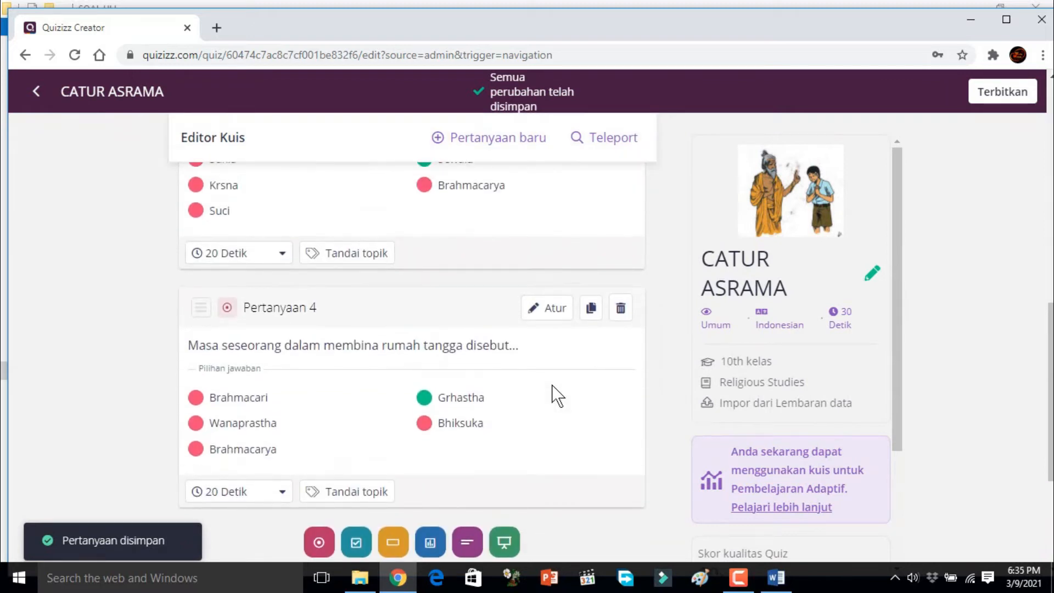
Step: Open Teleport, browse the public CATUR ASRAMA quizzes and select the 10-question Catur Asrama quiz for 10th grade
{"action": "scroll", "coordinate": [554, 394], "scroll_direction": "down", "scroll_amount": 2}
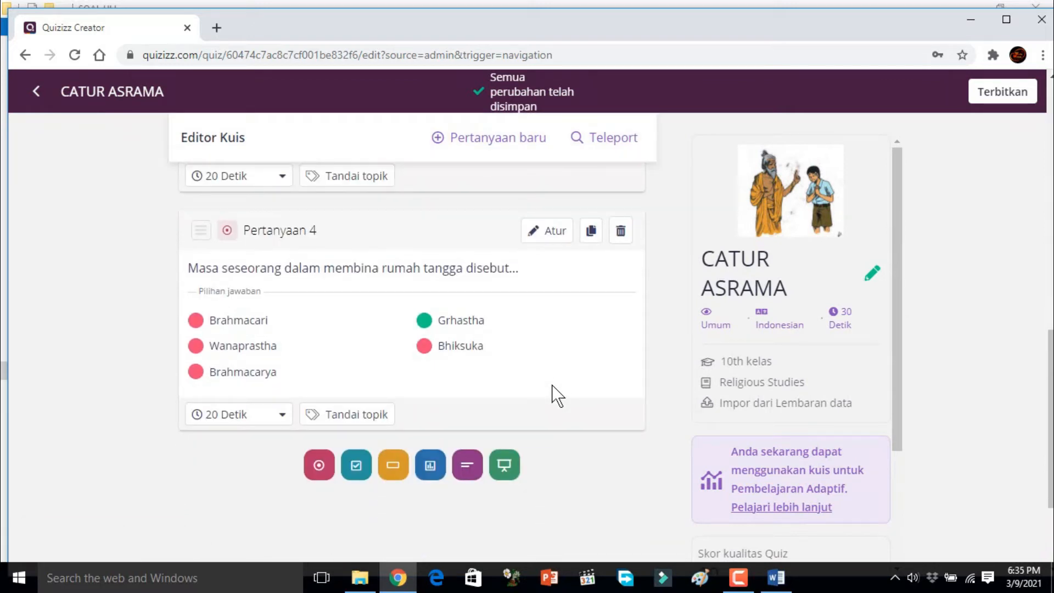
{"action": "scroll", "coordinate": [552, 394], "scroll_direction": "down", "scroll_amount": 3}
{"action": "scroll", "coordinate": [553, 394], "scroll_direction": "up", "scroll_amount": 5}
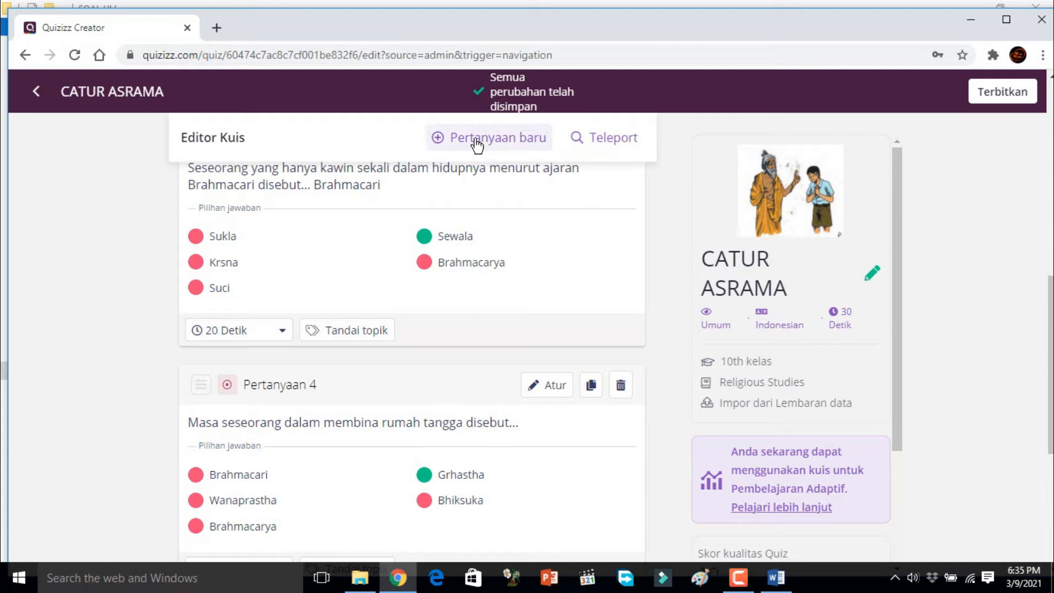
{"action": "left_click", "coordinate": [598, 141]}
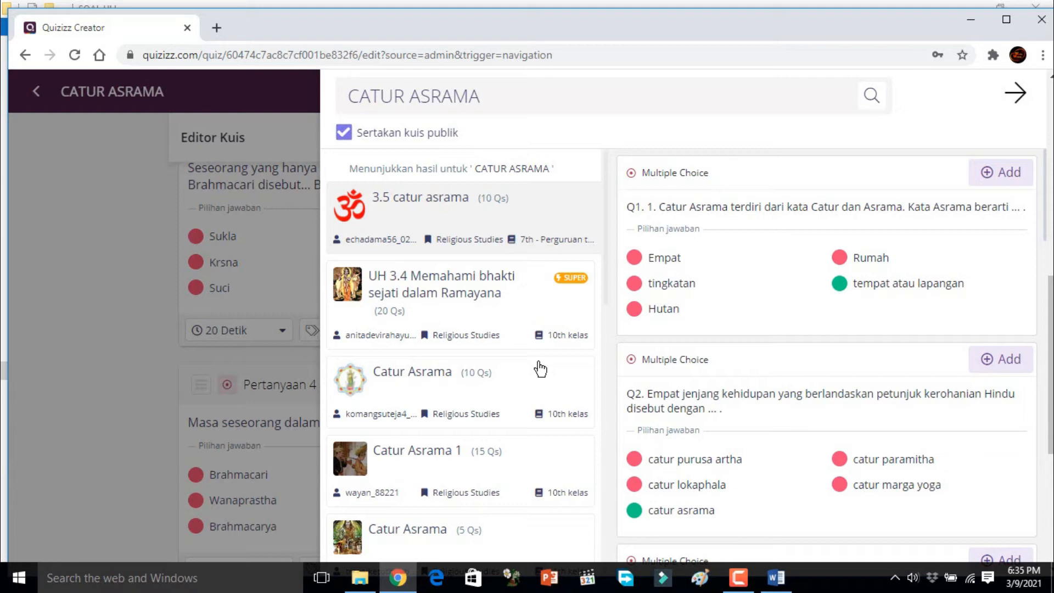
{"action": "scroll", "coordinate": [541, 370], "scroll_direction": "down", "scroll_amount": 1}
{"action": "scroll", "coordinate": [541, 370], "scroll_direction": "up", "scroll_amount": 1}
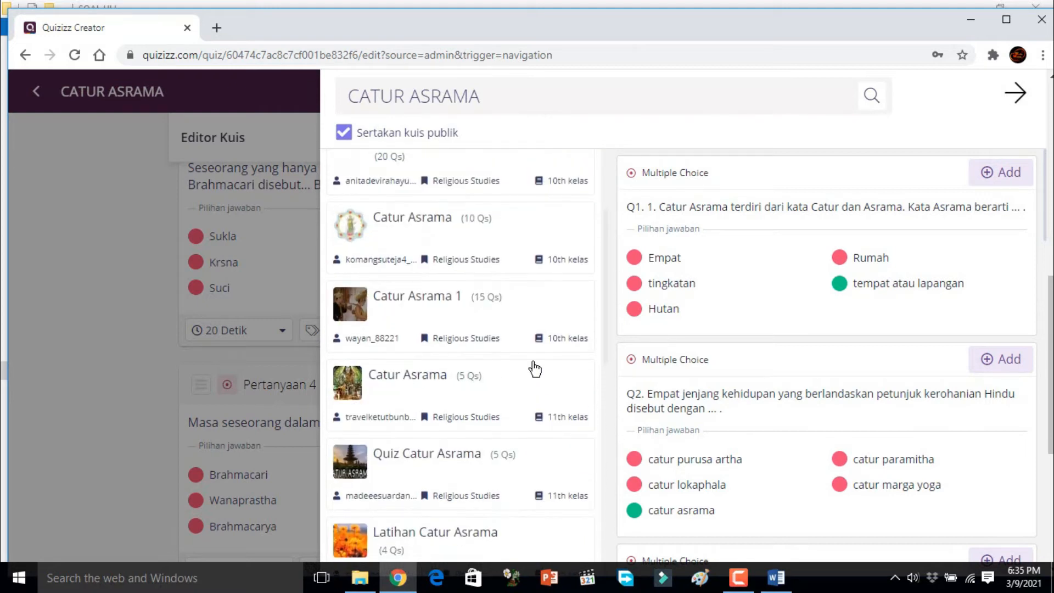
{"action": "scroll", "coordinate": [534, 368], "scroll_direction": "down", "scroll_amount": 3}
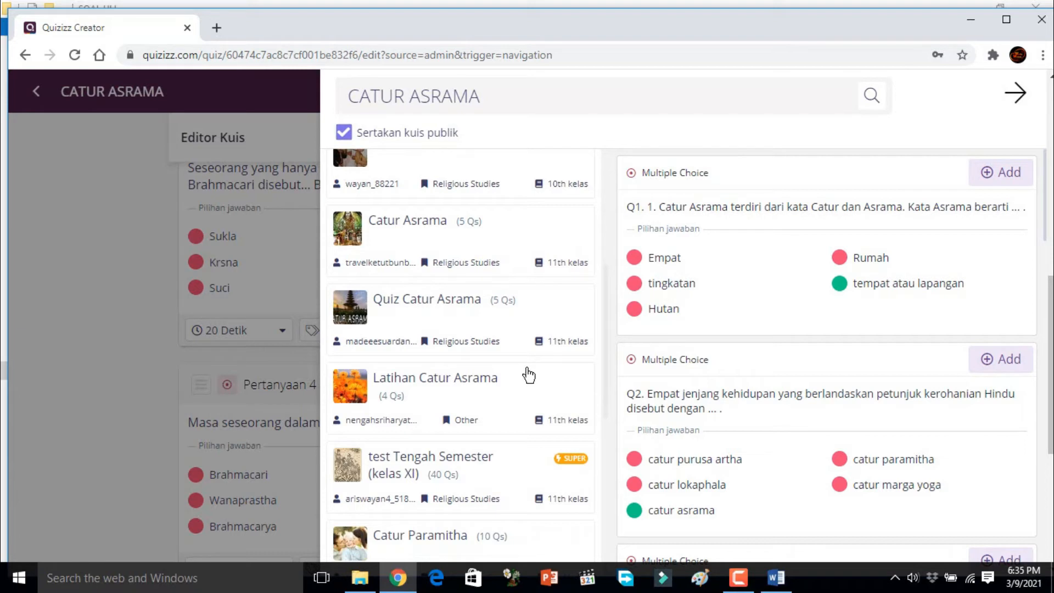
{"action": "scroll", "coordinate": [529, 375], "scroll_direction": "down", "scroll_amount": 1}
{"action": "scroll", "coordinate": [529, 376], "scroll_direction": "up", "scroll_amount": 3}
{"action": "scroll", "coordinate": [529, 376], "scroll_direction": "down", "scroll_amount": 1}
{"action": "scroll", "coordinate": [529, 373], "scroll_direction": "up", "scroll_amount": 2}
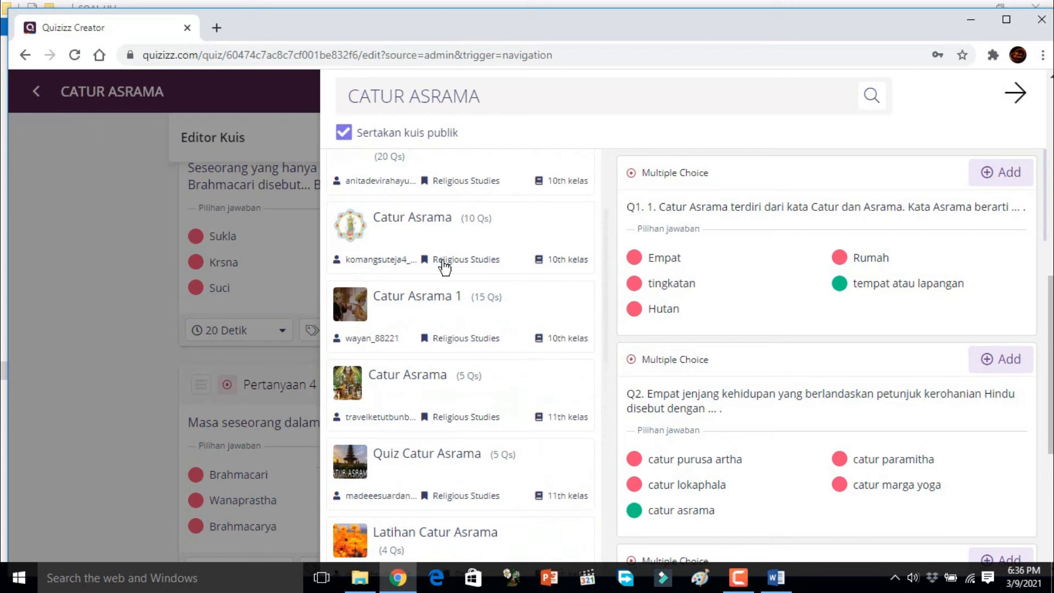
{"action": "left_click", "coordinate": [421, 240]}
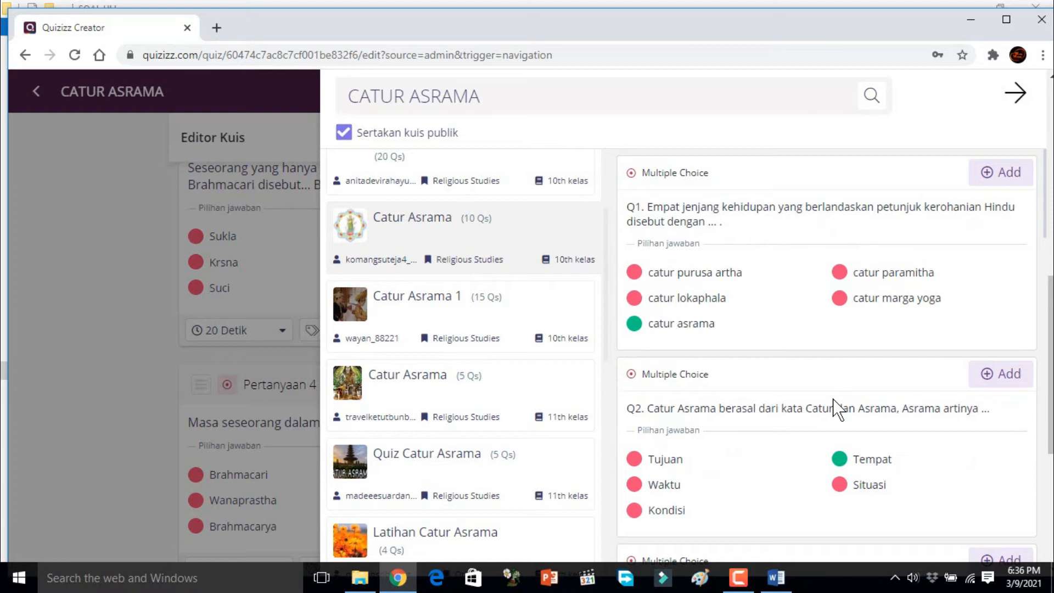
Step: Add question 3 of the selected Catur Asrama quiz, about the meaning of the word Wana, to the quiz
{"action": "scroll", "coordinate": [836, 417], "scroll_direction": "down", "scroll_amount": 3}
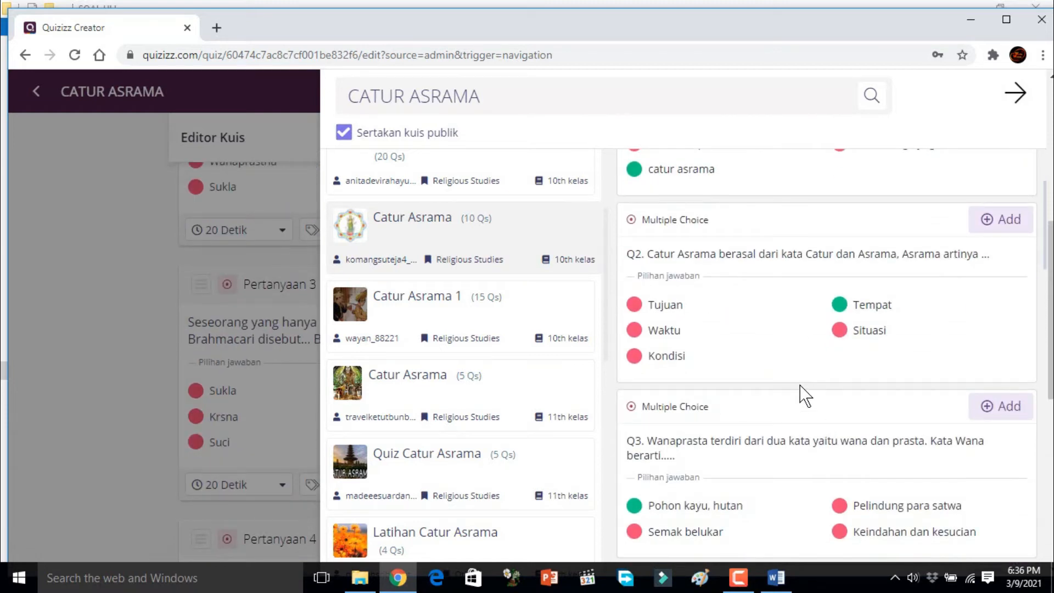
{"action": "scroll", "coordinate": [802, 394], "scroll_direction": "down", "scroll_amount": 1}
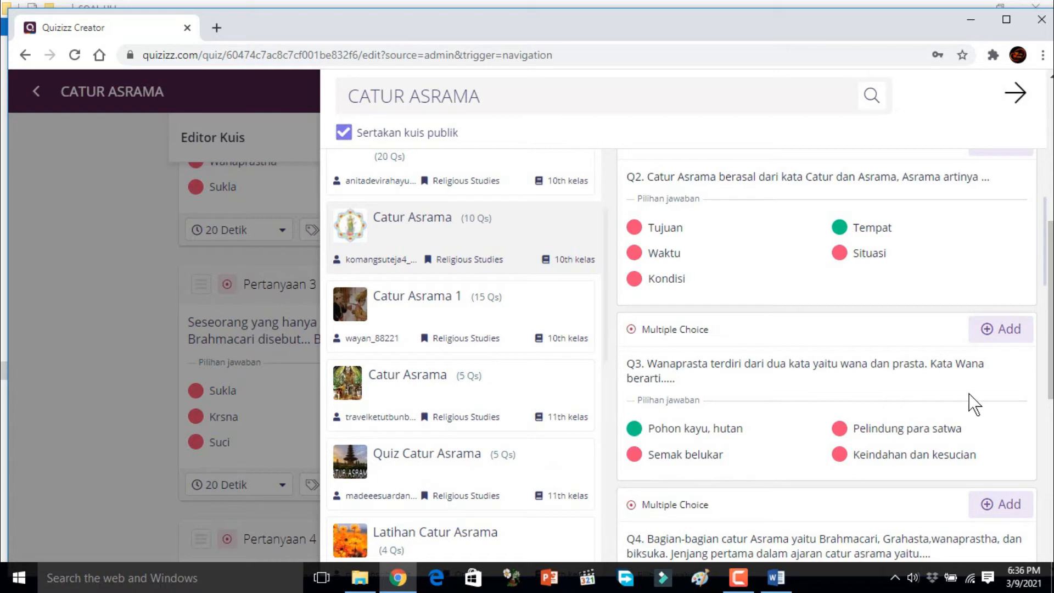
{"action": "left_click", "coordinate": [988, 331]}
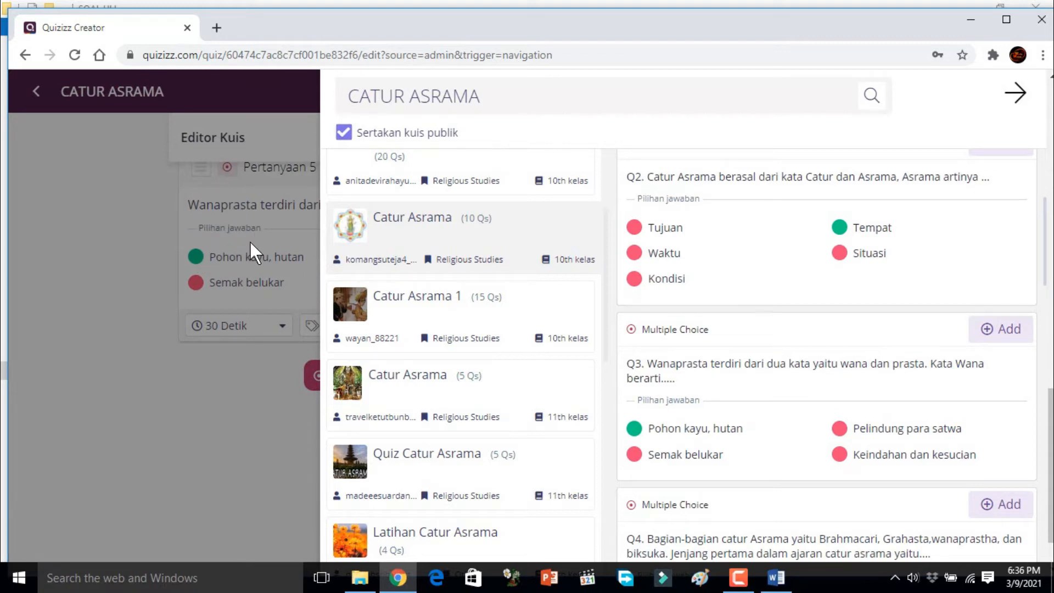
Step: Add checkbox question 5 of the selected quiz, about reducing attachment to worldly things, to the quiz
{"action": "scroll", "coordinate": [783, 383], "scroll_direction": "down", "scroll_amount": 3}
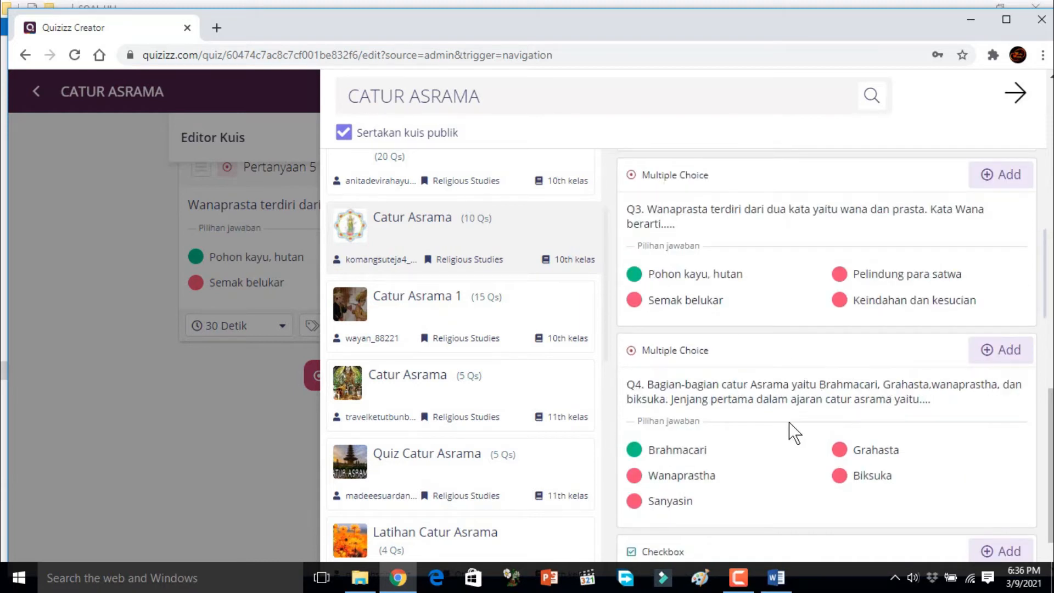
{"action": "scroll", "coordinate": [795, 431], "scroll_direction": "down", "scroll_amount": 3}
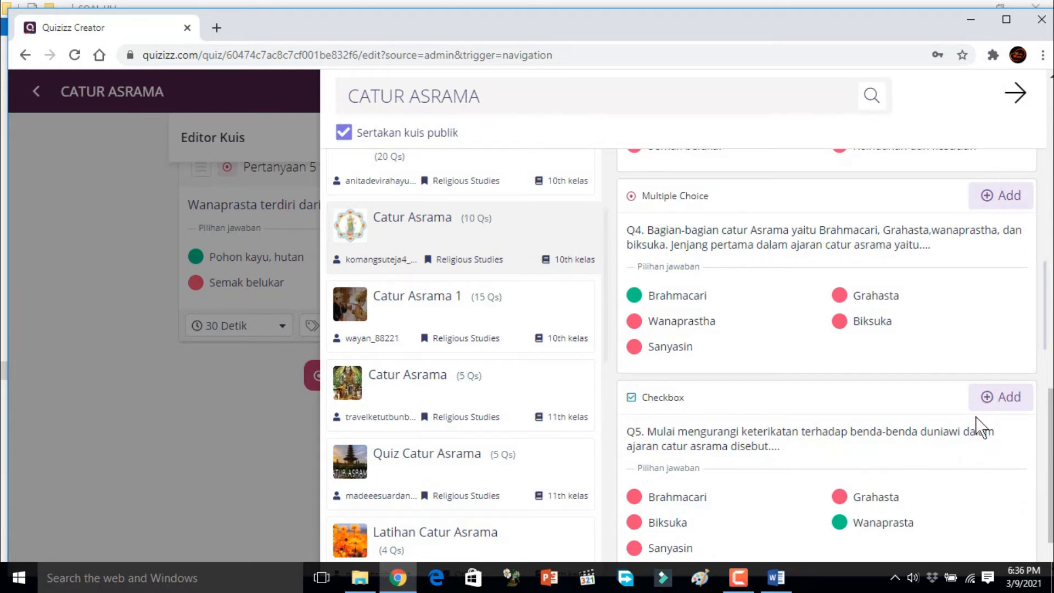
{"action": "left_click", "coordinate": [988, 404]}
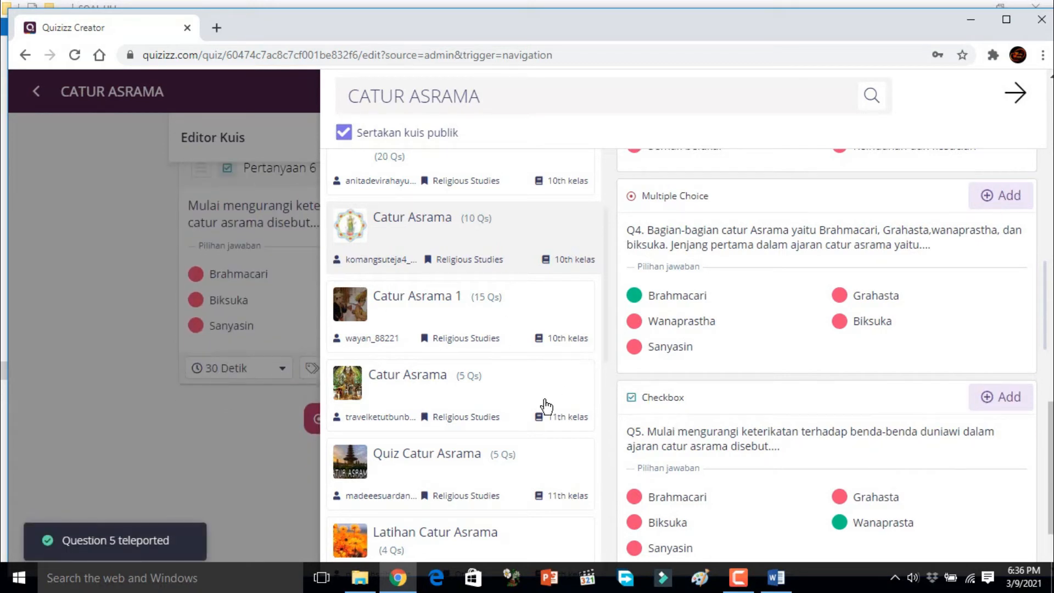
Step: Browse the 15-question public quiz Catur Asrama 1 in Teleport and return to the quiz editor
{"action": "left_click", "coordinate": [414, 305]}
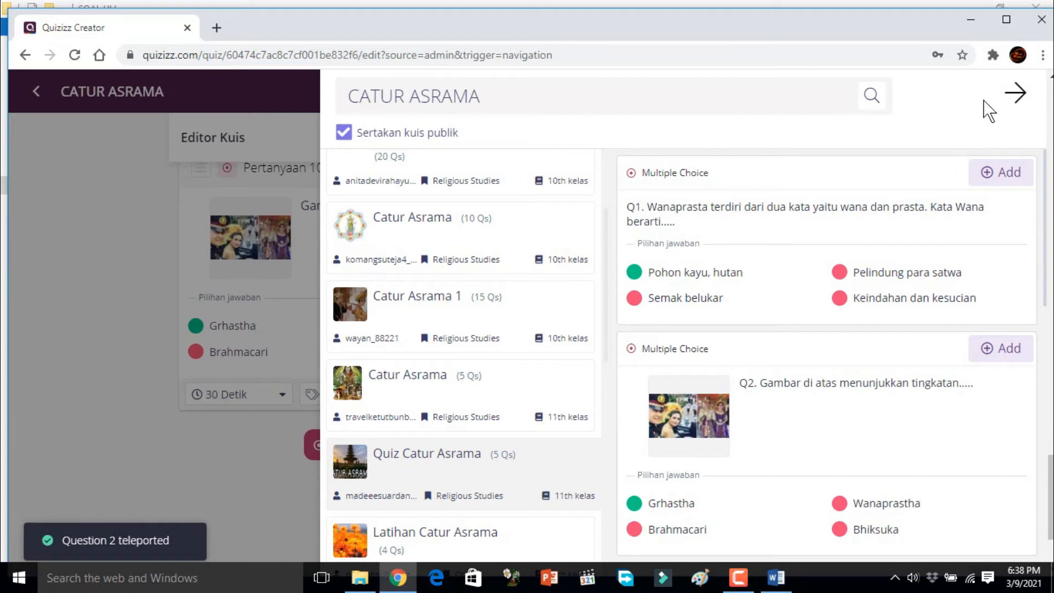
{"action": "left_click", "coordinate": [1016, 93]}
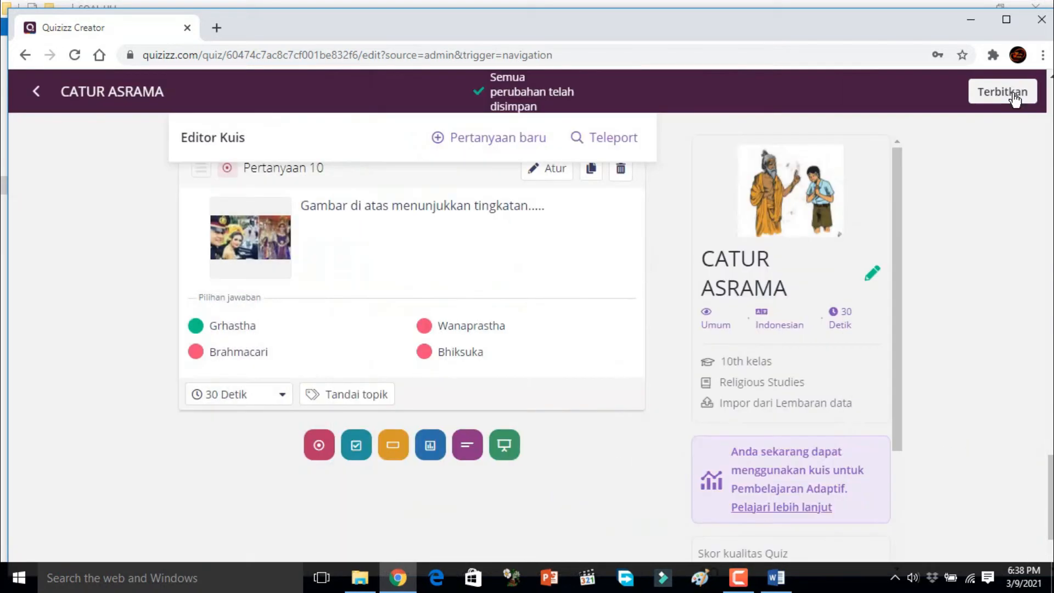
Step: Set the time limit to 30 seconds for question 10 and to 20 seconds for question 9
{"action": "left_click", "coordinate": [282, 398]}
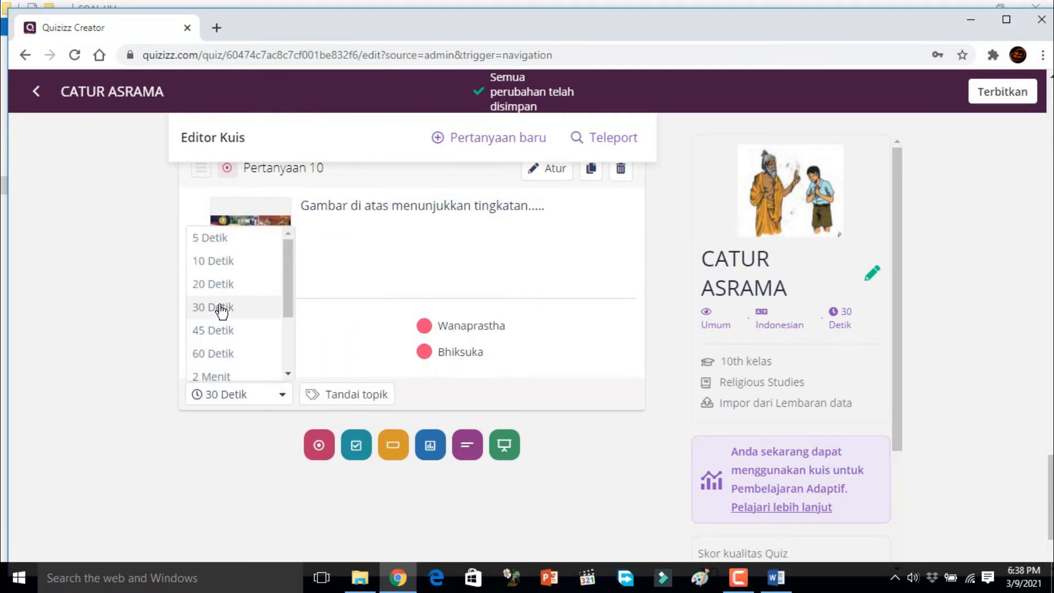
{"action": "left_click", "coordinate": [222, 308]}
{"action": "scroll", "coordinate": [576, 376], "scroll_direction": "up", "scroll_amount": 1}
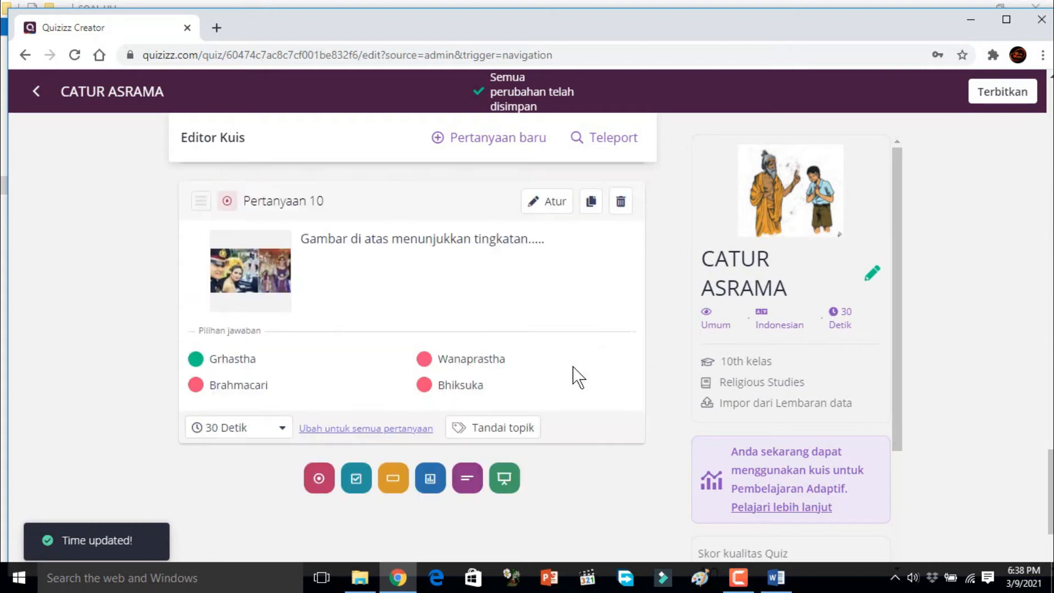
{"action": "scroll", "coordinate": [577, 377], "scroll_direction": "up", "scroll_amount": 2}
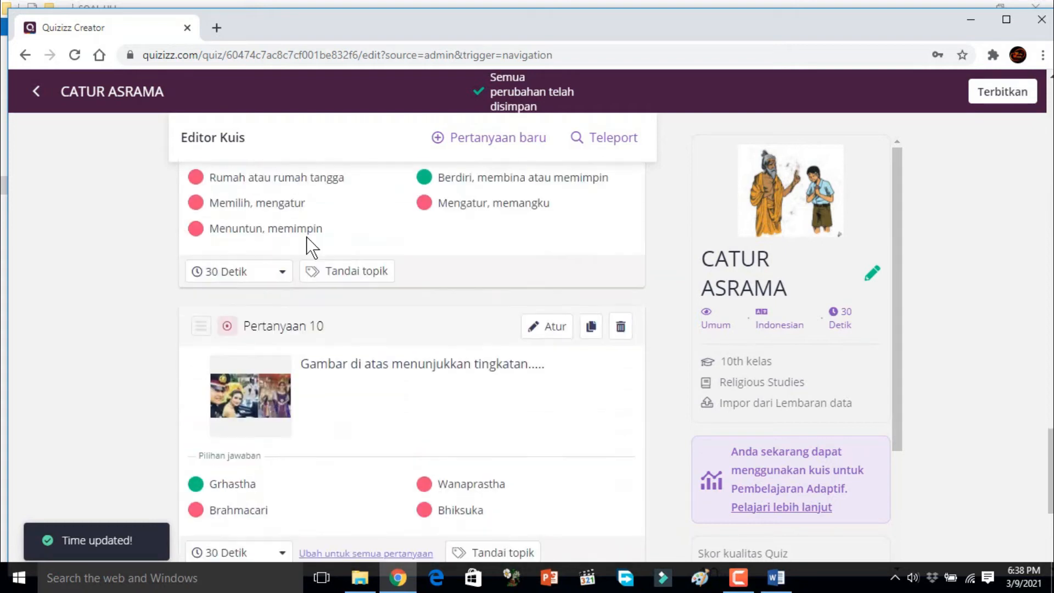
{"action": "scroll", "coordinate": [310, 247], "scroll_direction": "up", "scroll_amount": 1}
{"action": "left_click", "coordinate": [282, 344]}
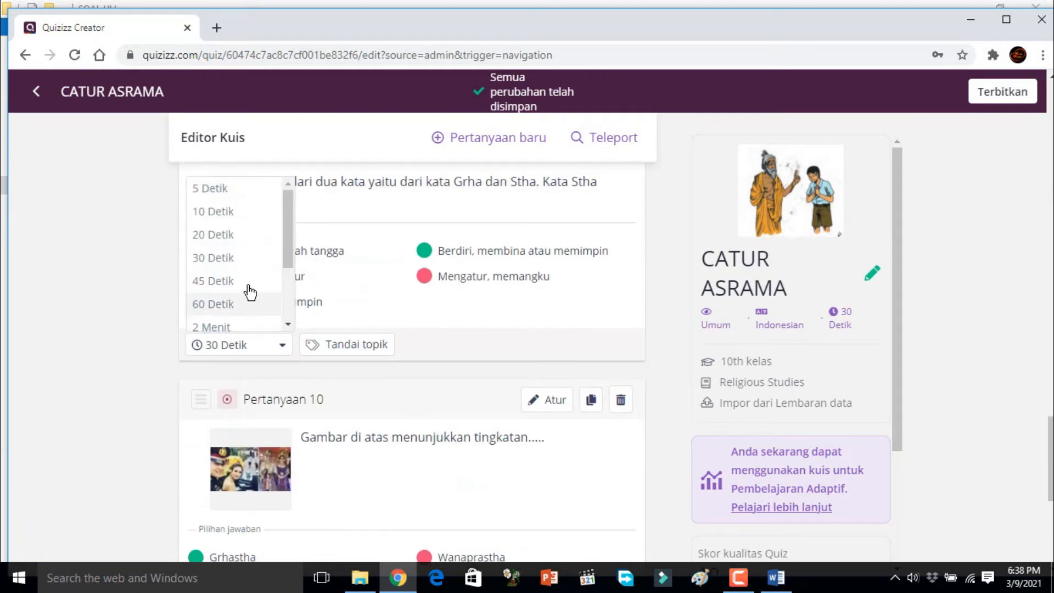
{"action": "left_click", "coordinate": [235, 260]}
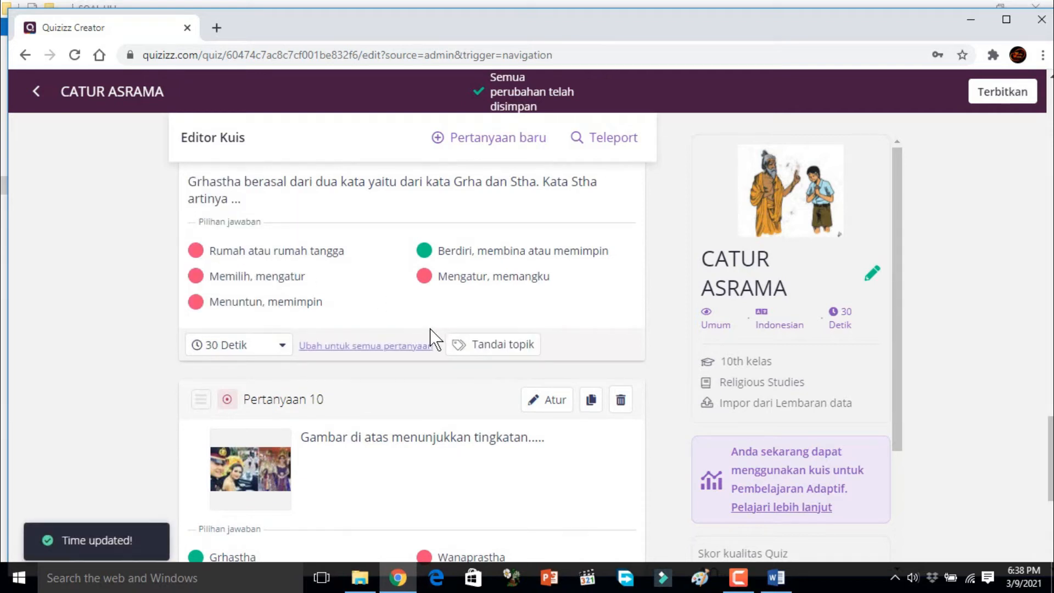
{"action": "left_click", "coordinate": [283, 345]}
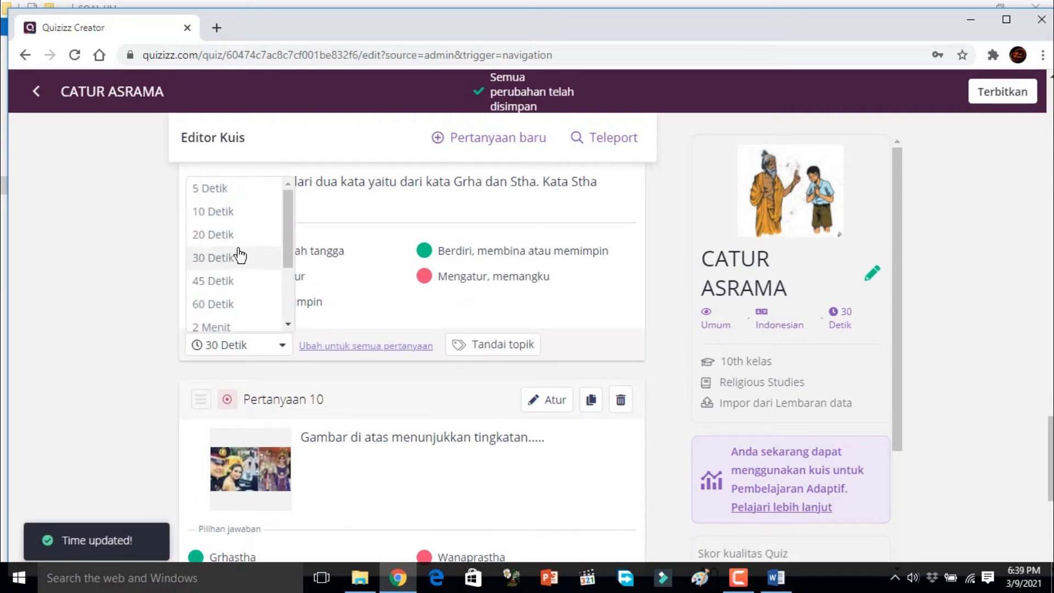
{"action": "left_click", "coordinate": [235, 236]}
Step: Set the time limit of question 8, about the divisions of the brahmacari life stage, to 20 seconds
{"action": "scroll", "coordinate": [371, 293], "scroll_direction": "up", "scroll_amount": 1}
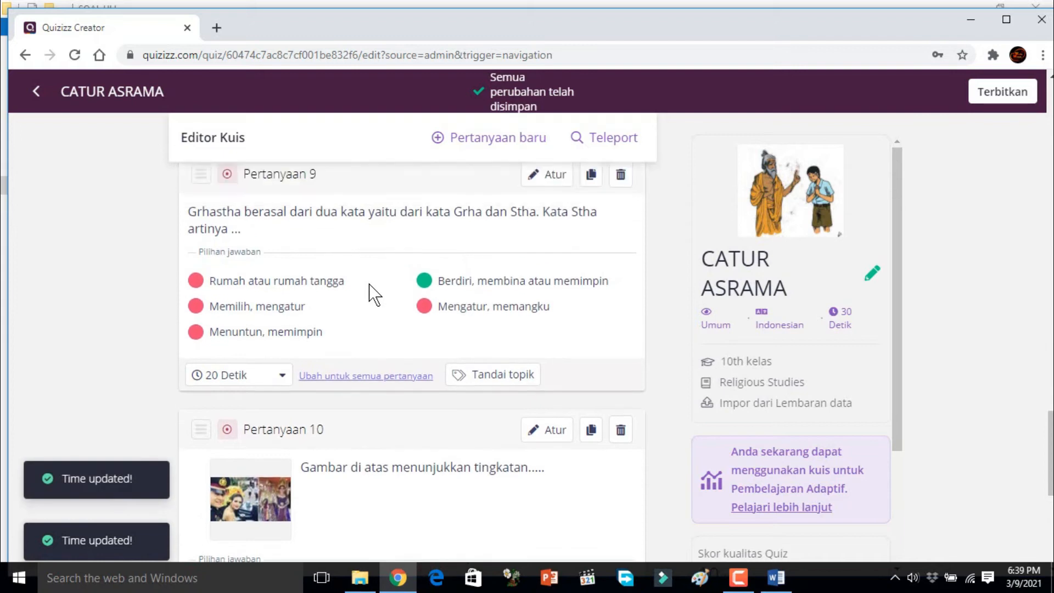
{"action": "scroll", "coordinate": [371, 294], "scroll_direction": "up", "scroll_amount": 2}
{"action": "left_click", "coordinate": [283, 246]}
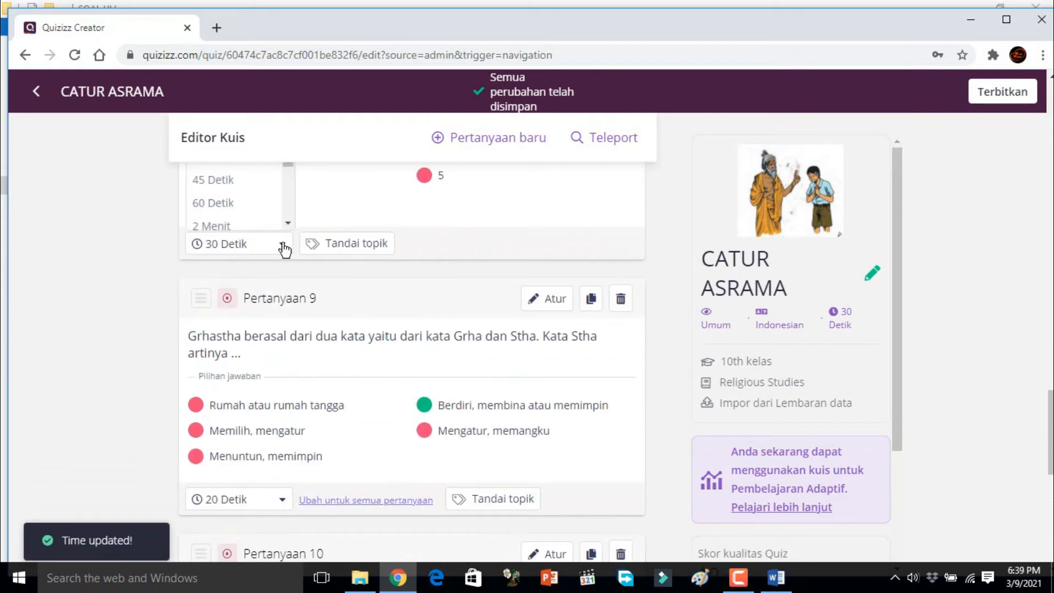
{"action": "scroll", "coordinate": [353, 211], "scroll_direction": "down", "scroll_amount": 4}
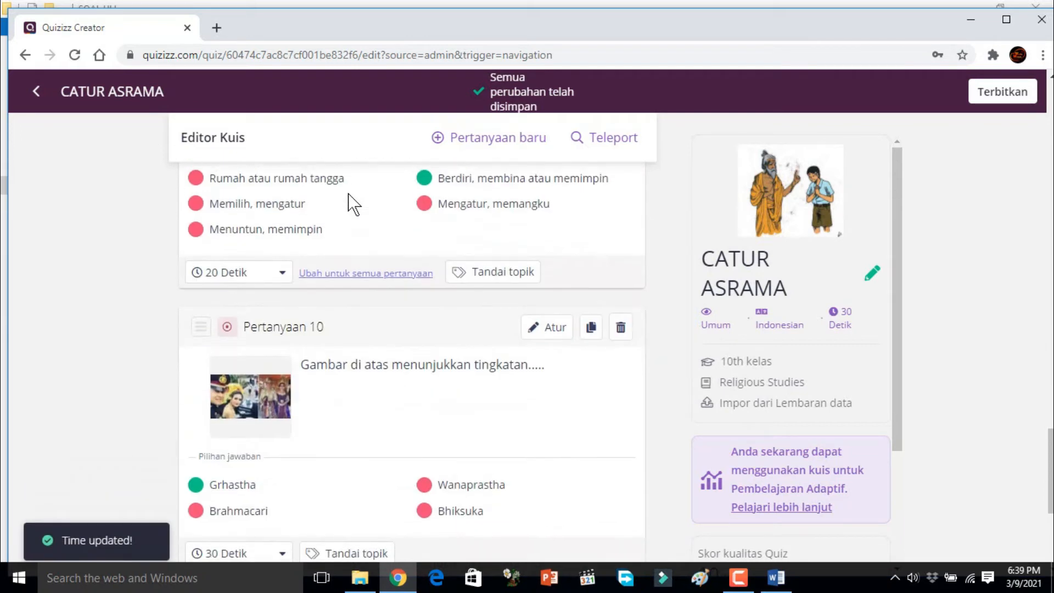
{"action": "scroll", "coordinate": [353, 204], "scroll_direction": "up", "scroll_amount": 5}
{"action": "scroll", "coordinate": [351, 204], "scroll_direction": "up", "scroll_amount": 4}
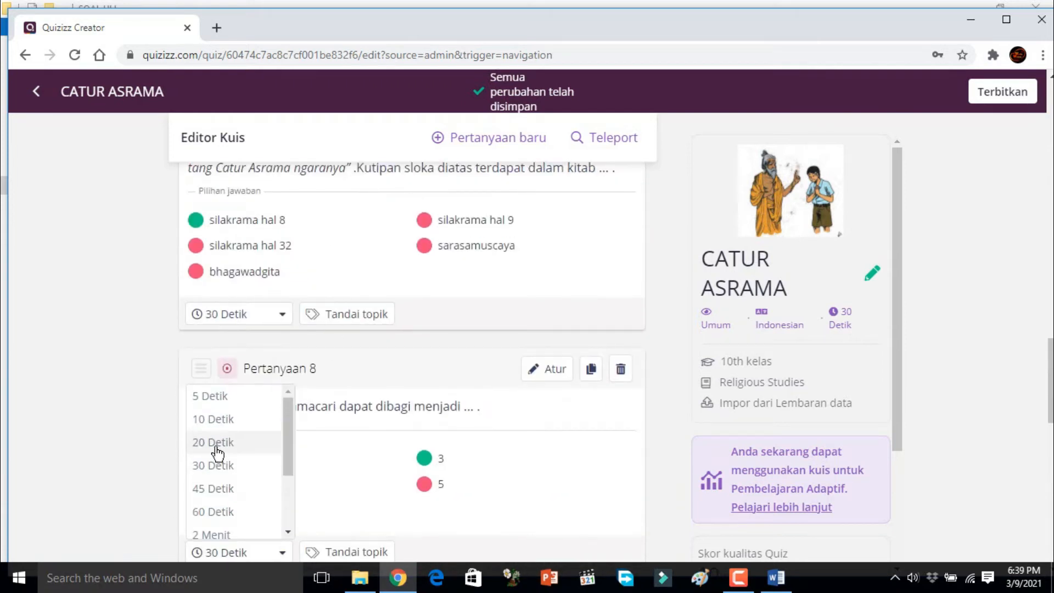
{"action": "left_click", "coordinate": [214, 443]}
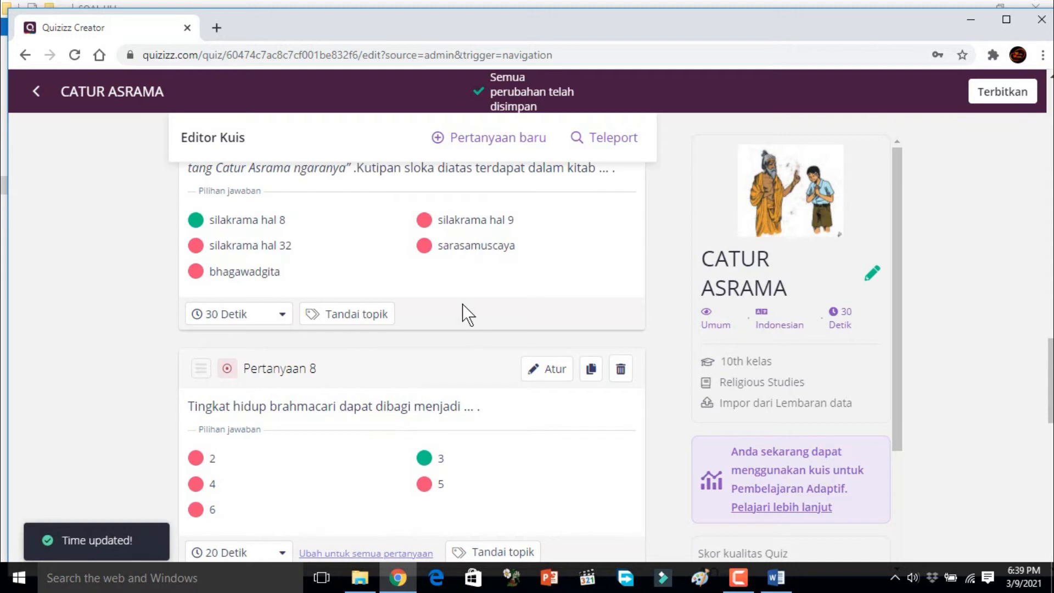
Step: Set the time limit of question 7, about the source of the sloka quotation, to 45 seconds
{"action": "left_click", "coordinate": [281, 315]}
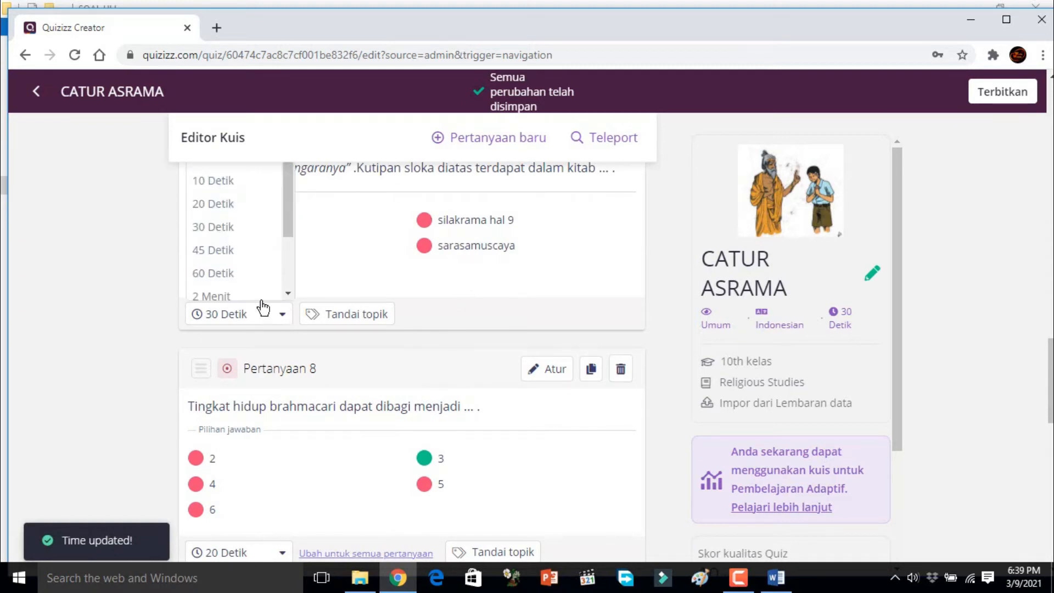
{"action": "left_click", "coordinate": [218, 253]}
{"action": "scroll", "coordinate": [395, 282], "scroll_direction": "up", "scroll_amount": 2}
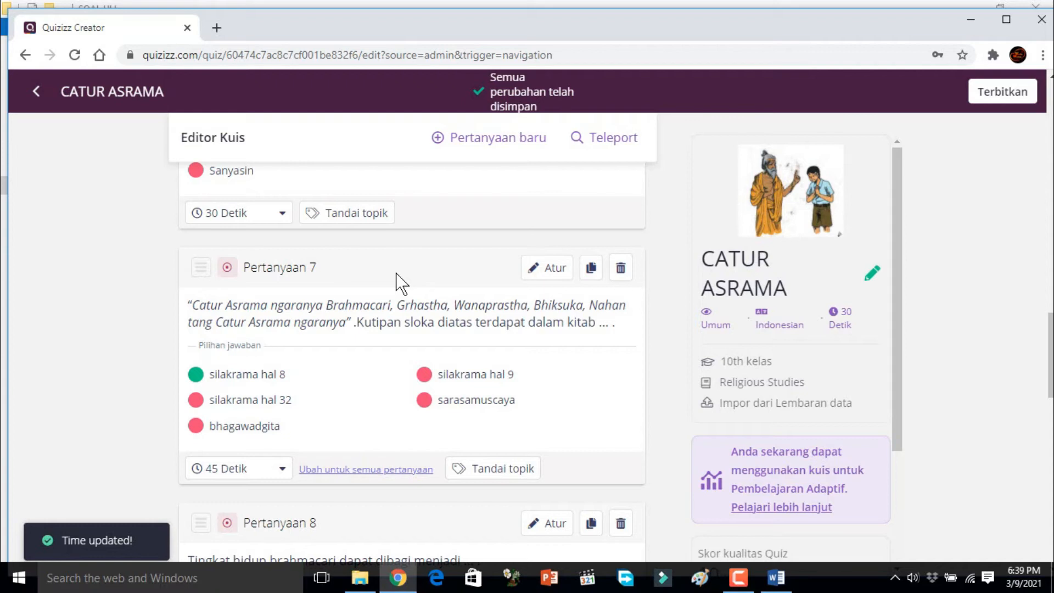
{"action": "scroll", "coordinate": [395, 278], "scroll_direction": "up", "scroll_amount": 2}
Step: Publish the finished CATUR ASRAMA quiz
{"action": "scroll", "coordinate": [400, 282], "scroll_direction": "down", "scroll_amount": 5}
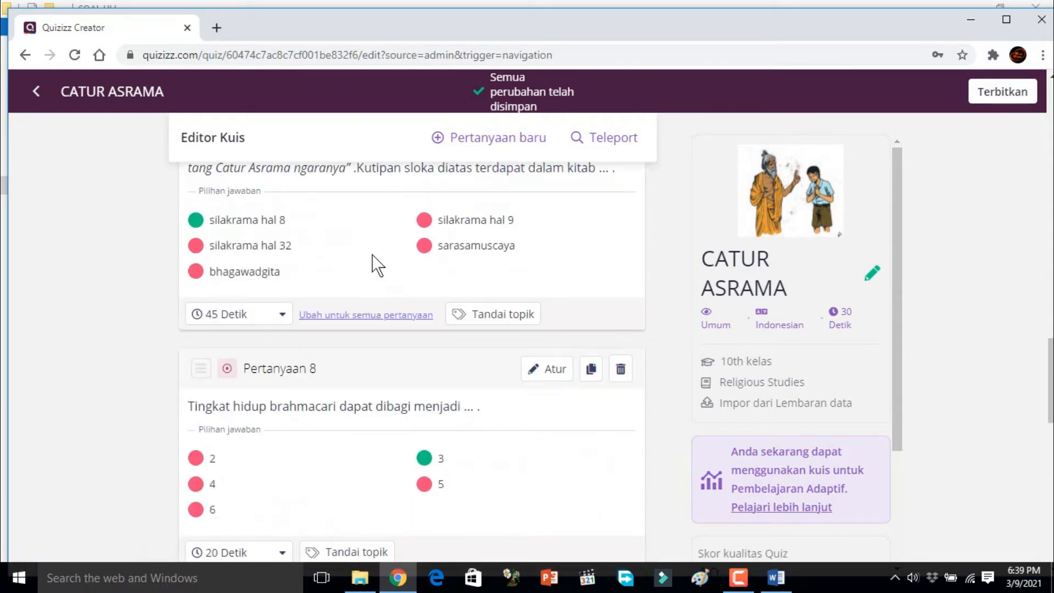
{"action": "scroll", "coordinate": [694, 293], "scroll_direction": "down", "scroll_amount": 10}
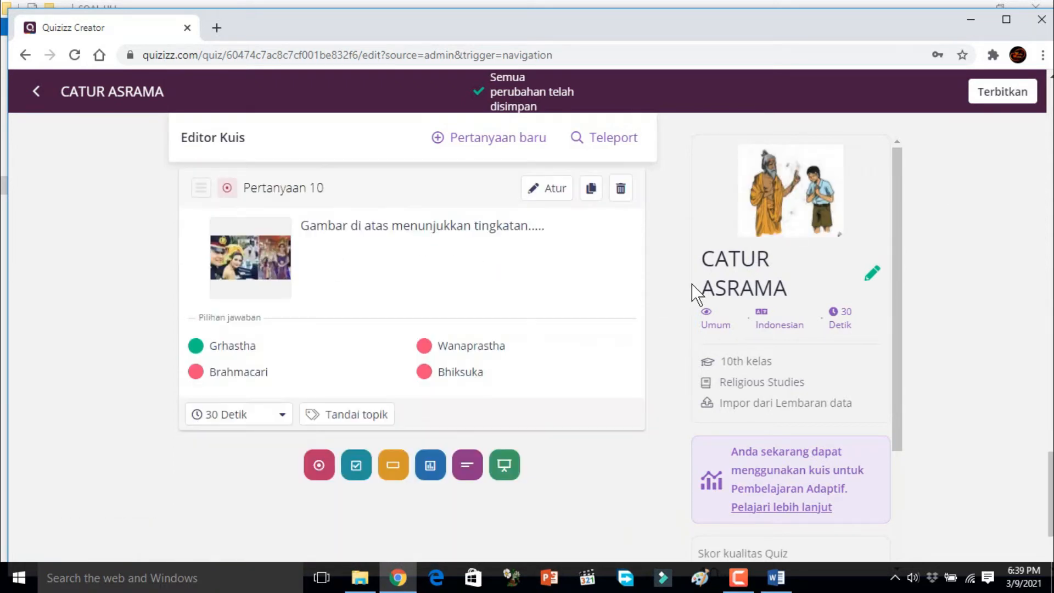
{"action": "left_click", "coordinate": [1000, 98]}
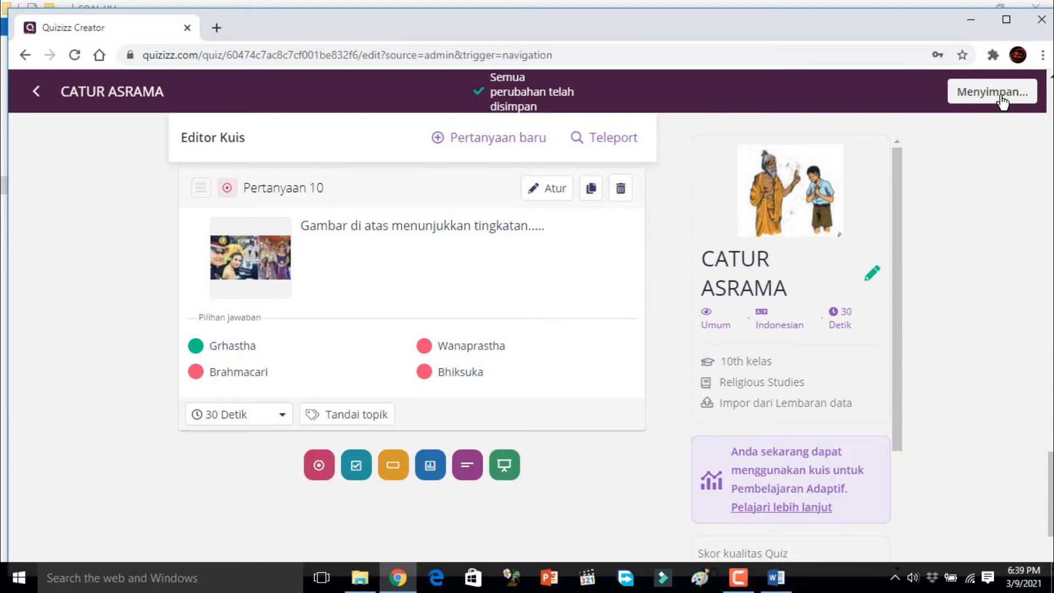
{"action": "left_click", "coordinate": [745, 124]}
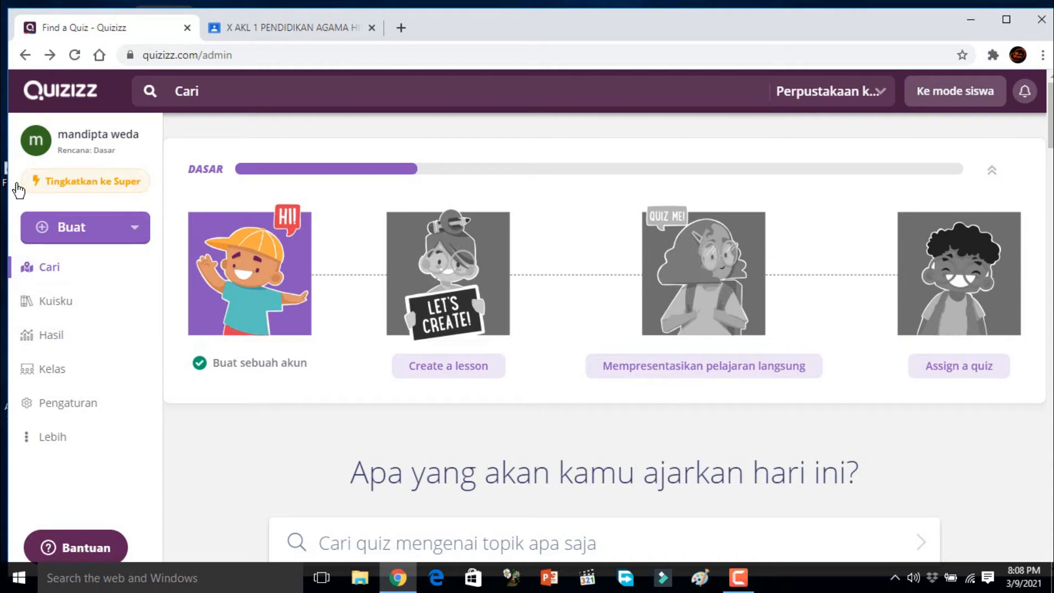
Step: Open the CATUR ASRAMA quiz from the teacher's own quizzes and set up a live session in Klasik mode
{"action": "left_click", "coordinate": [49, 312]}
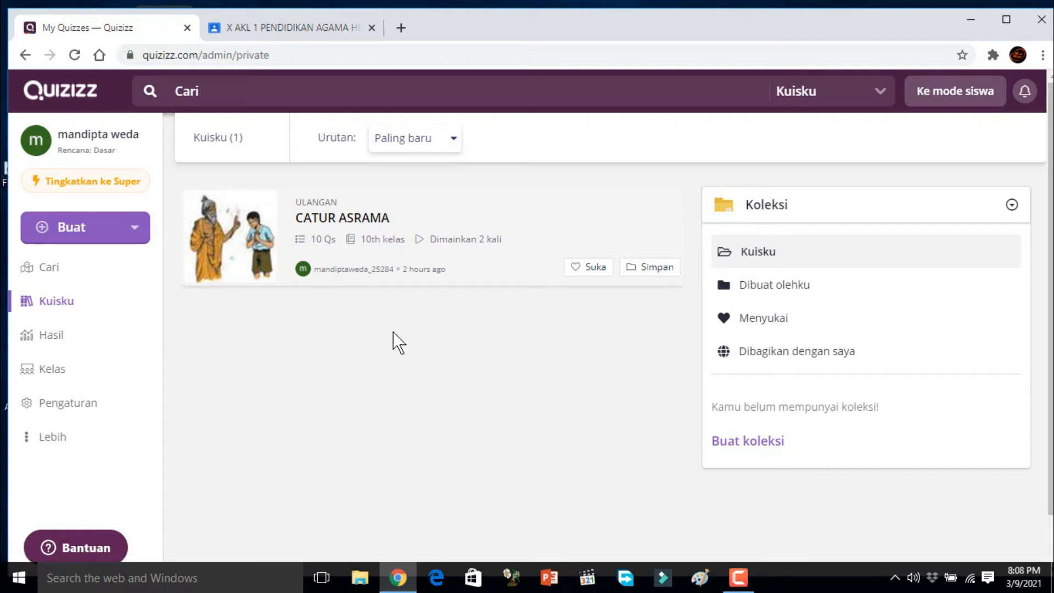
{"action": "left_click", "coordinate": [310, 219]}
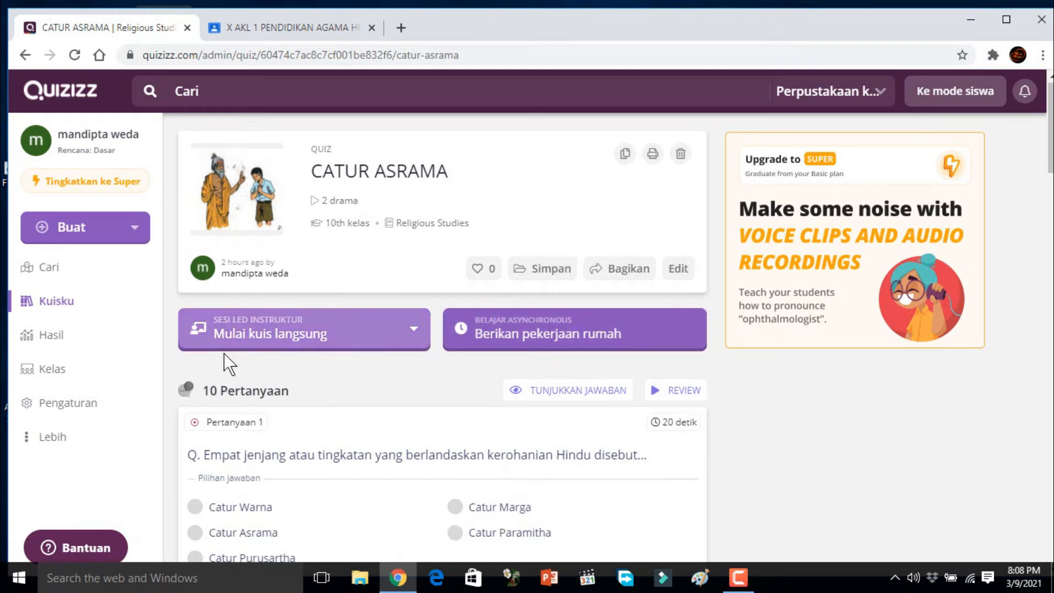
{"action": "left_click", "coordinate": [276, 336]}
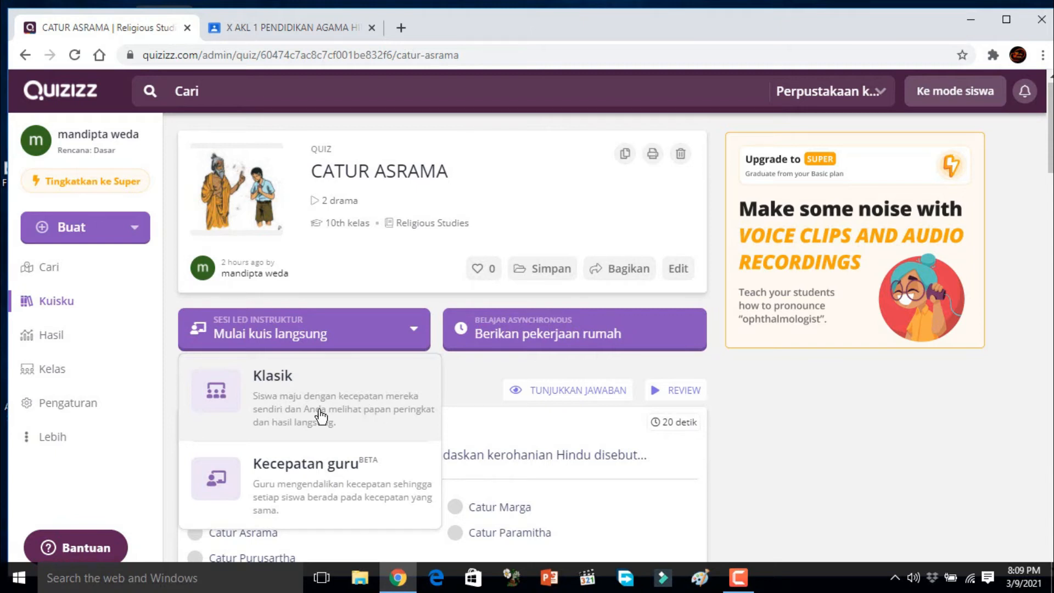
{"action": "left_click", "coordinate": [268, 413]}
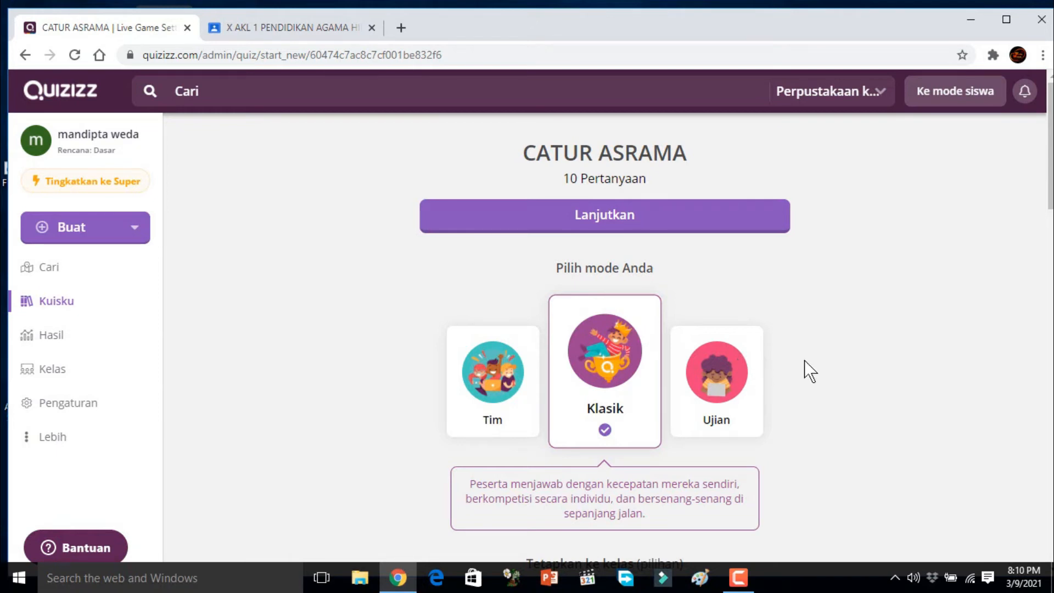
Step: Set the number of participant attempts in the live session's general settings to Tak terbatas
{"action": "scroll", "coordinate": [807, 371], "scroll_direction": "down", "scroll_amount": 1}
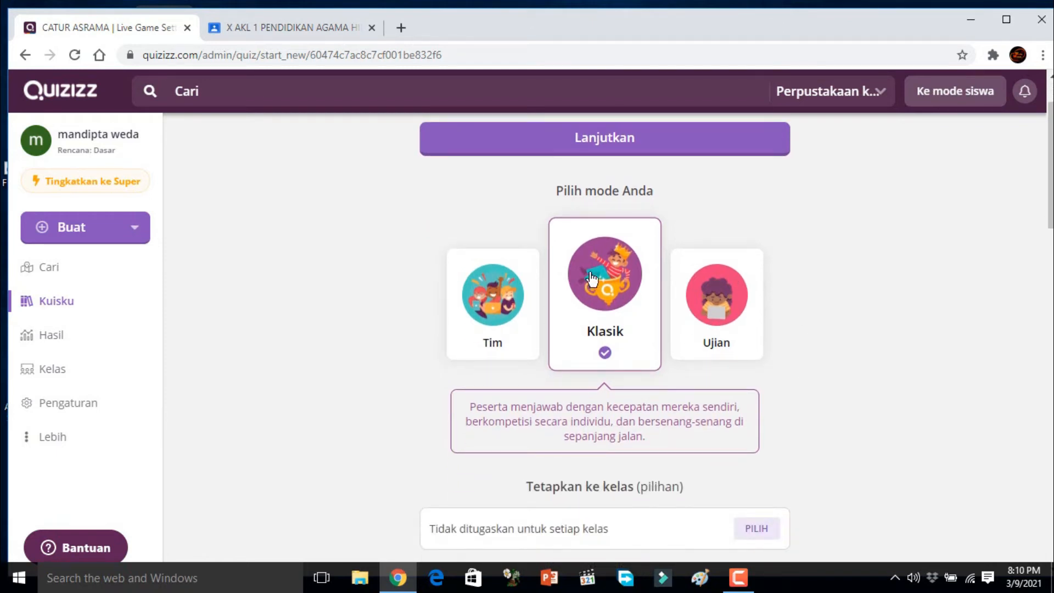
{"action": "scroll", "coordinate": [835, 384], "scroll_direction": "down", "scroll_amount": 3}
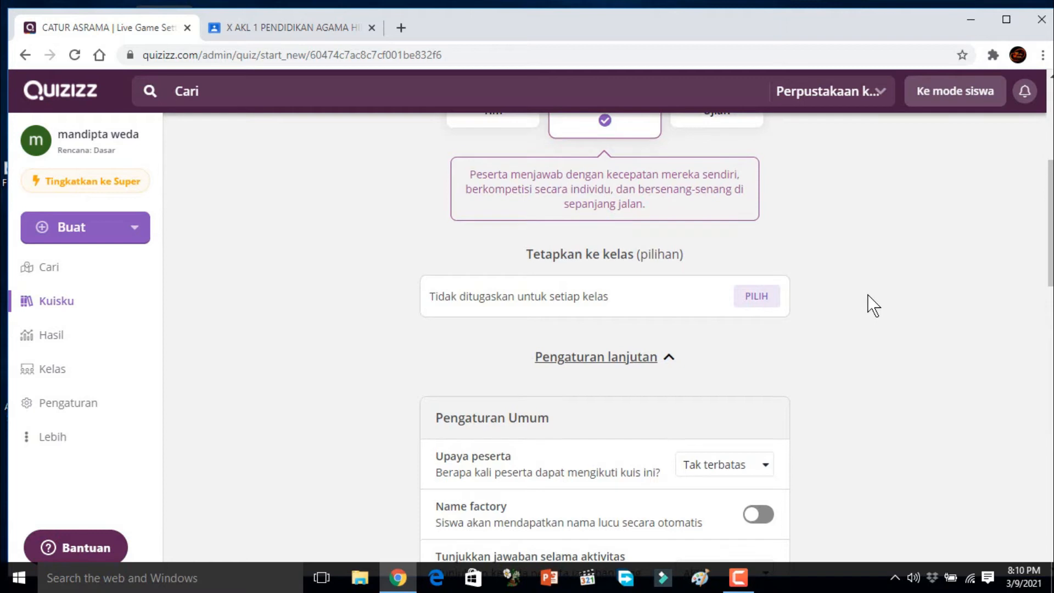
{"action": "scroll", "coordinate": [858, 304], "scroll_direction": "down", "scroll_amount": 2}
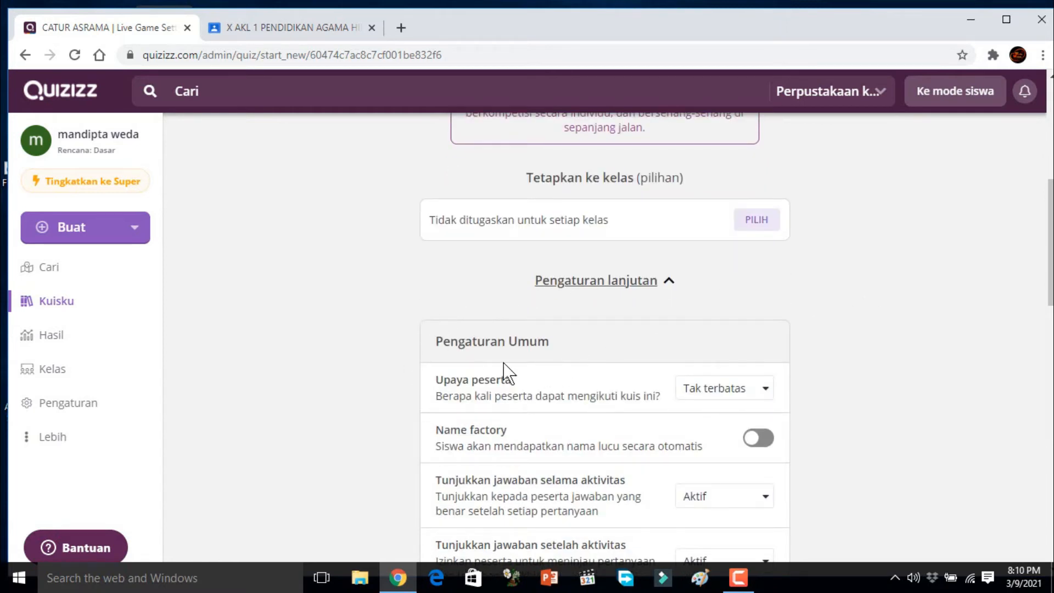
{"action": "scroll", "coordinate": [893, 341], "scroll_direction": "down", "scroll_amount": 1}
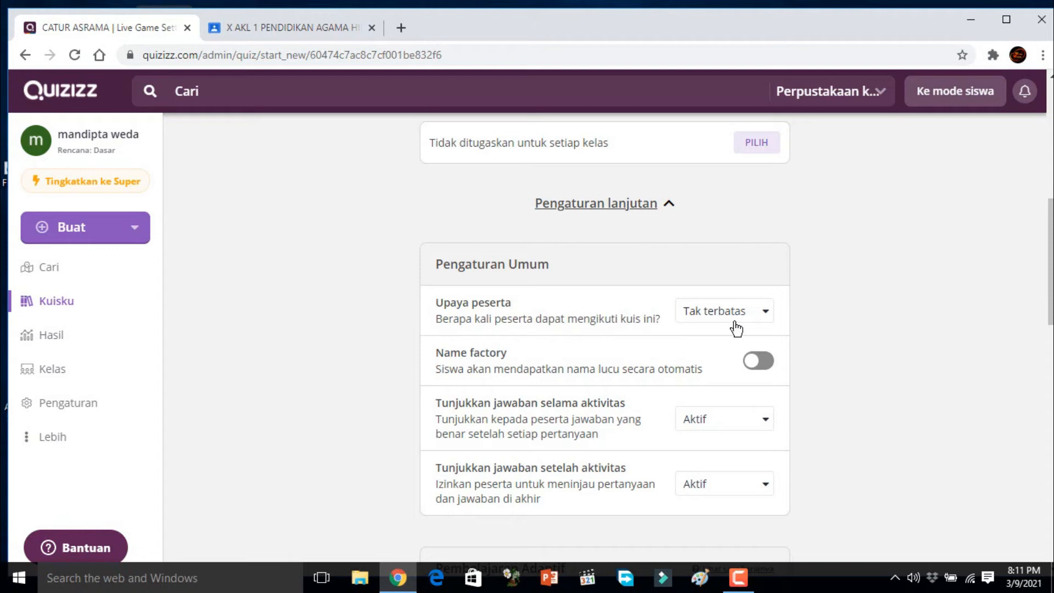
{"action": "left_click", "coordinate": [766, 314]}
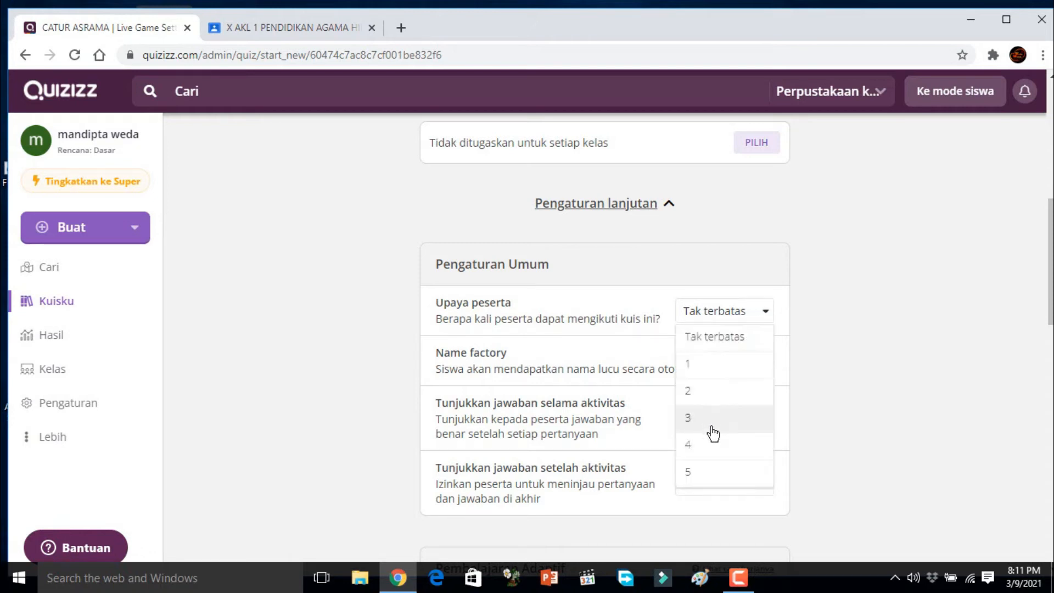
{"action": "left_click", "coordinate": [711, 346]}
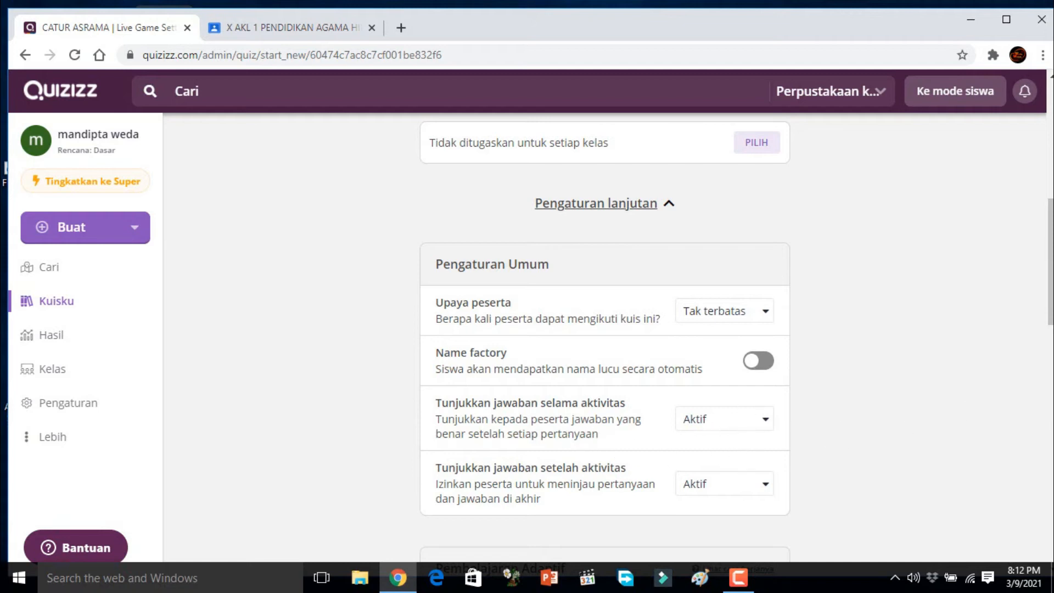
Step: Examine the answer display, adaptive learning and activity settings, including Power-ups, timer, leaderboard, shuffling, redemption questions and memes
{"action": "scroll", "coordinate": [1050, 274], "scroll_direction": "down", "scroll_amount": 2}
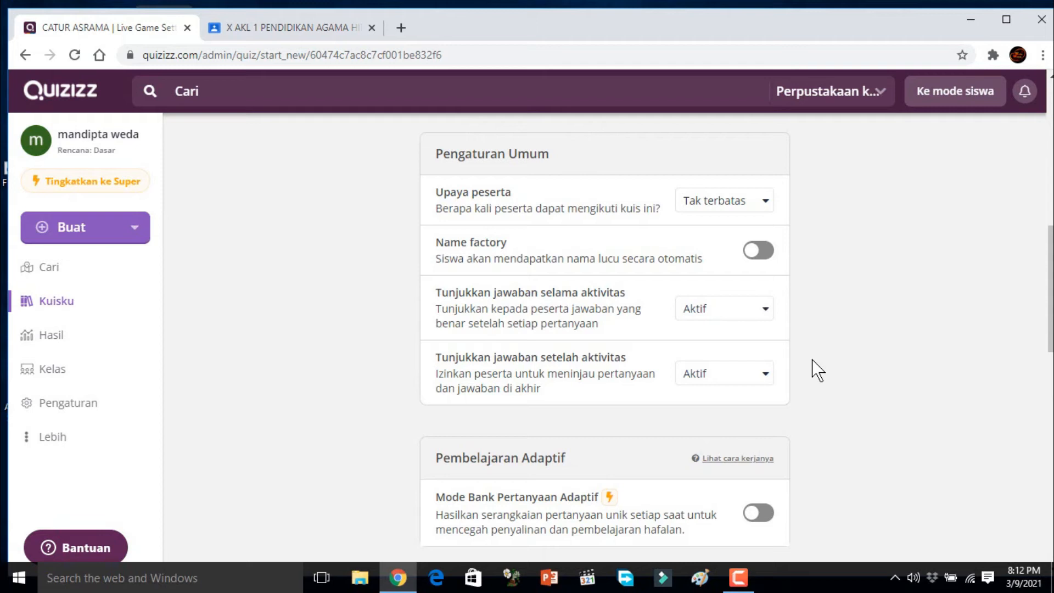
{"action": "scroll", "coordinate": [1023, 357], "scroll_direction": "down", "scroll_amount": 4}
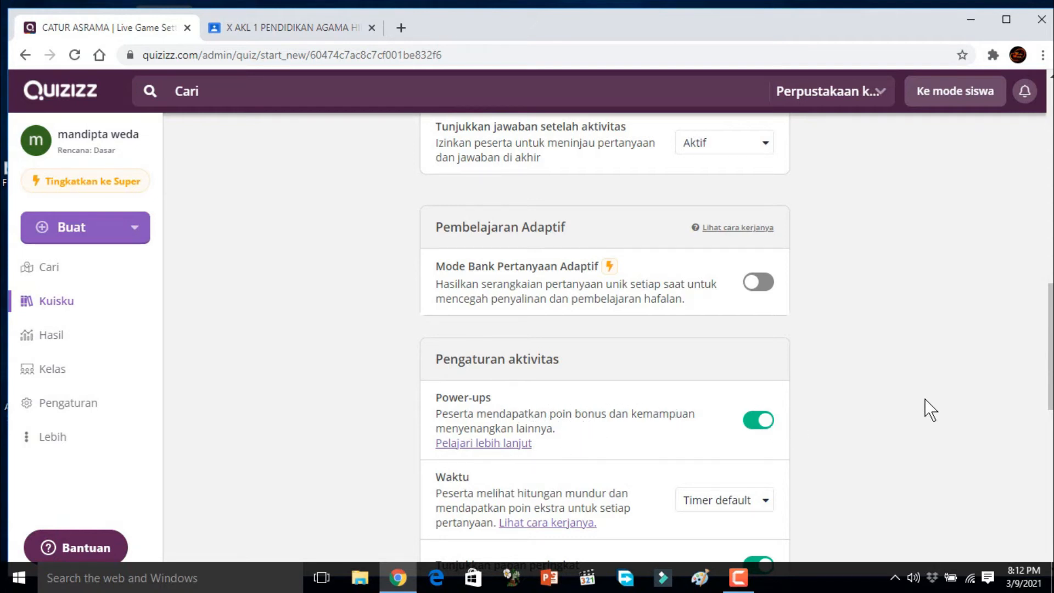
{"action": "scroll", "coordinate": [927, 407], "scroll_direction": "down", "scroll_amount": 1}
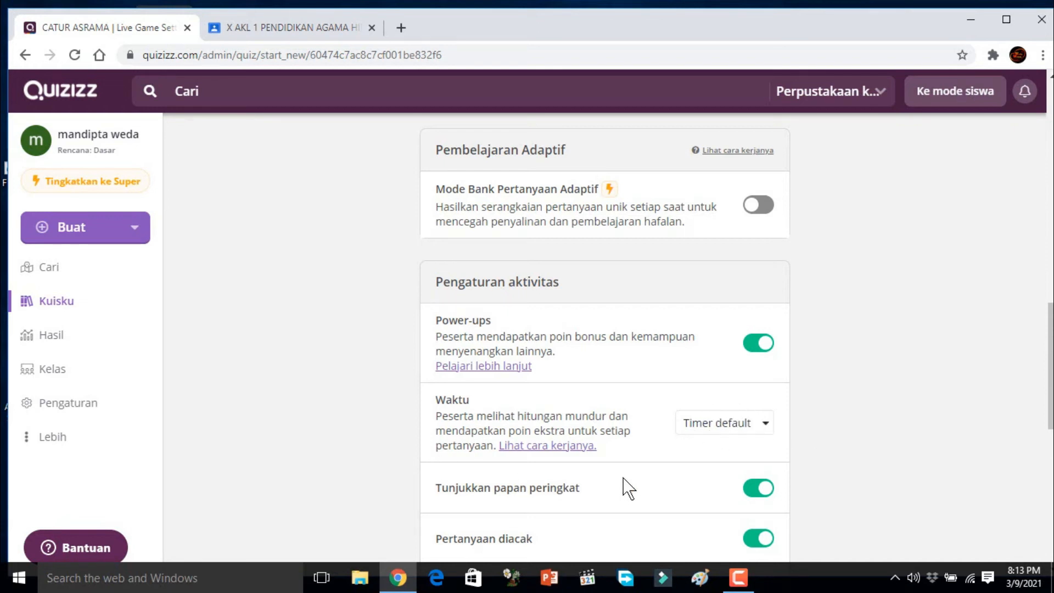
{"action": "scroll", "coordinate": [626, 427], "scroll_direction": "up", "scroll_amount": 1}
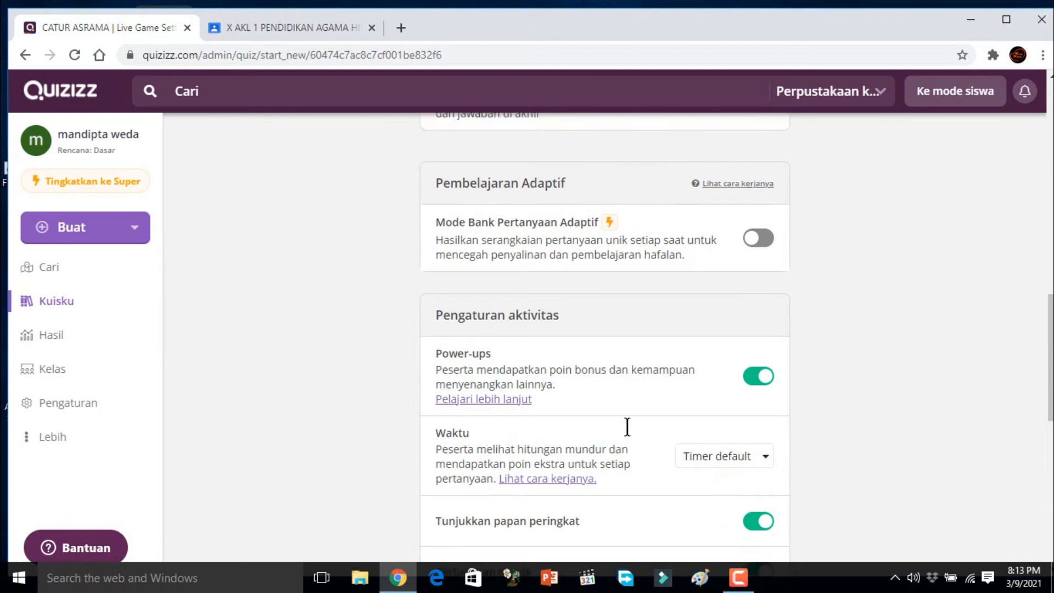
{"action": "scroll", "coordinate": [627, 426], "scroll_direction": "up", "scroll_amount": 3}
{"action": "scroll", "coordinate": [626, 427], "scroll_direction": "down", "scroll_amount": 10}
{"action": "scroll", "coordinate": [627, 426], "scroll_direction": "up", "scroll_amount": 2}
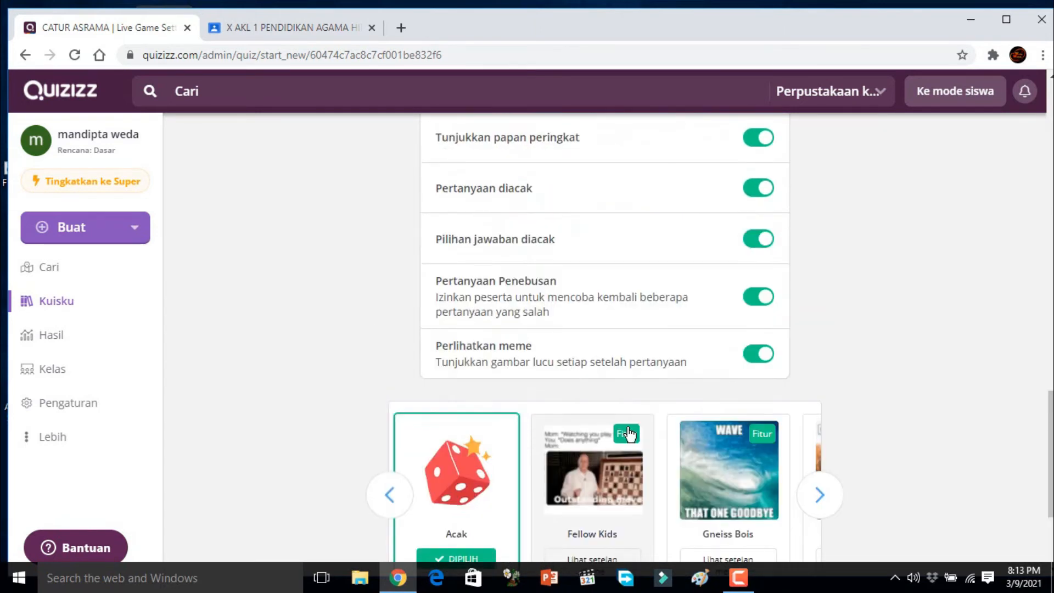
{"action": "scroll", "coordinate": [629, 434], "scroll_direction": "up", "scroll_amount": 4}
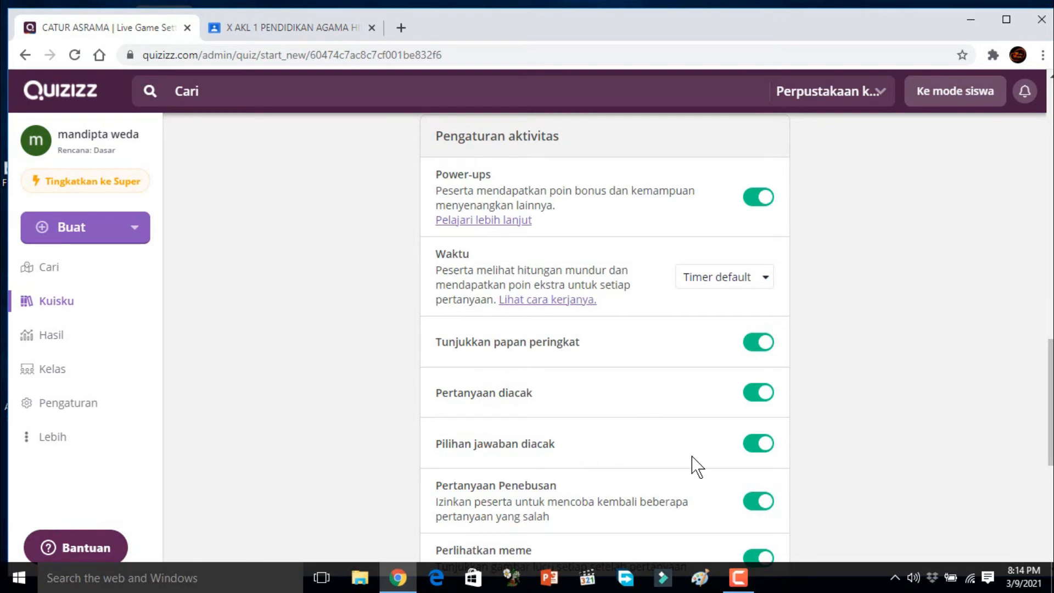
Step: Keep the activity settings with the Acak meme set and continue to the live session's waiting room
{"action": "scroll", "coordinate": [711, 446], "scroll_direction": "down", "scroll_amount": 1}
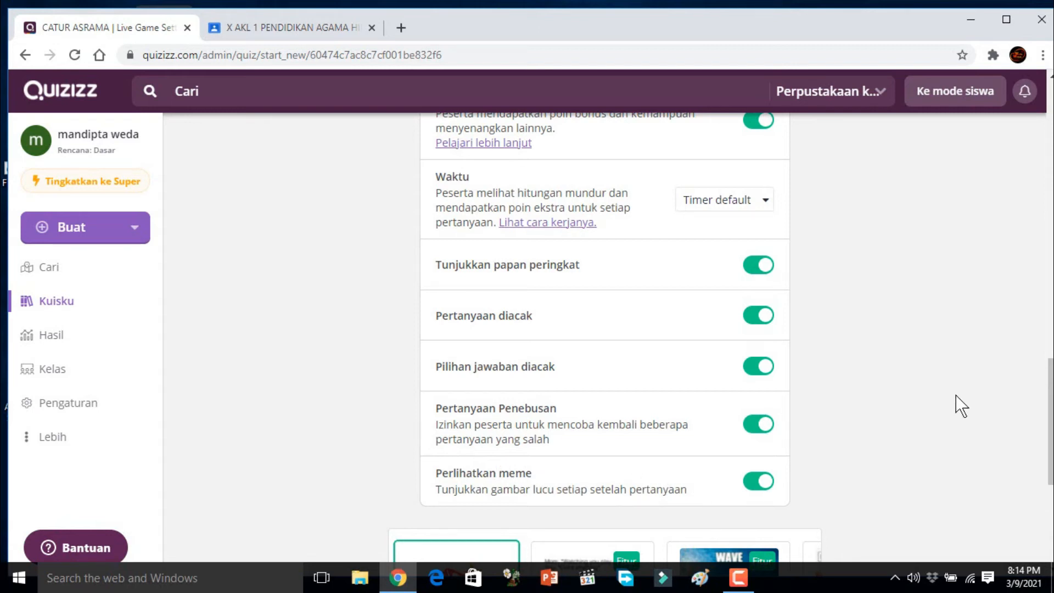
{"action": "scroll", "coordinate": [961, 407], "scroll_direction": "down", "scroll_amount": 5}
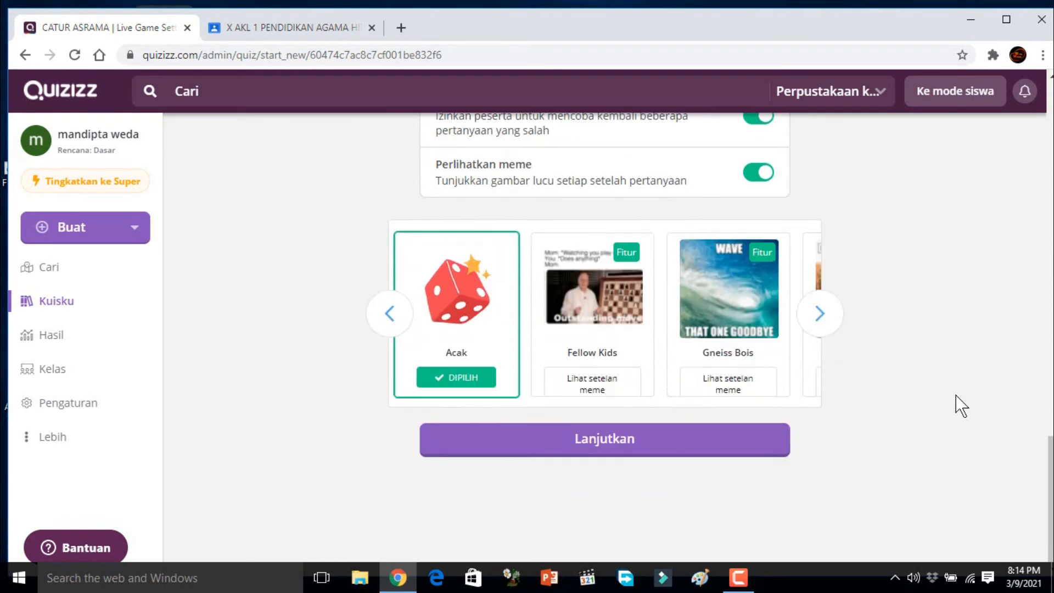
{"action": "left_click", "coordinate": [612, 445]}
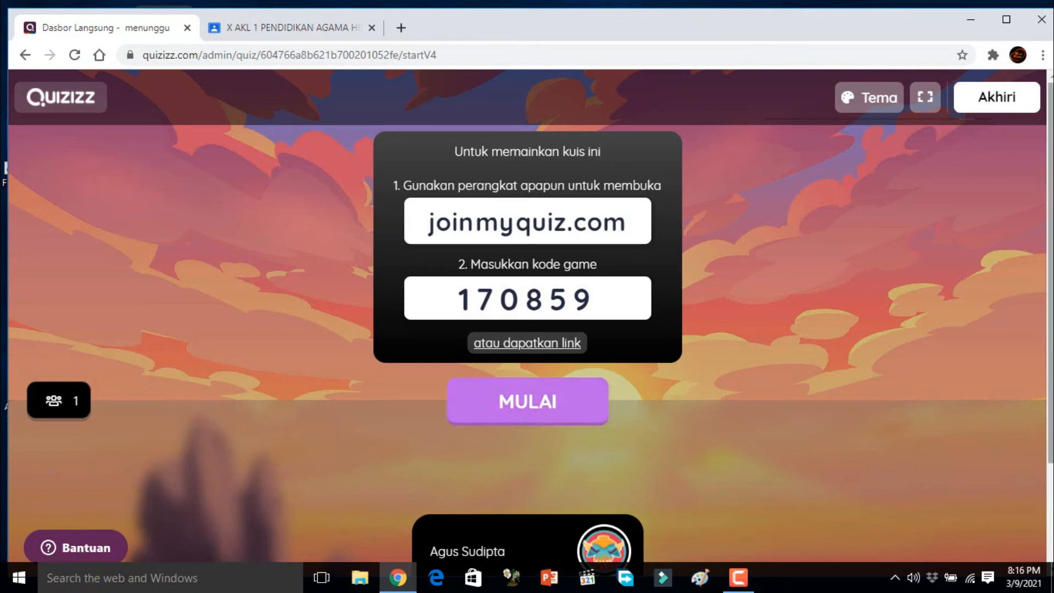
Step: Check the list of joined participants in the waiting room and start the live quiz
{"action": "scroll", "coordinate": [1051, 403], "scroll_direction": "down", "scroll_amount": 1}
{"action": "scroll", "coordinate": [1051, 405], "scroll_direction": "down", "scroll_amount": 1}
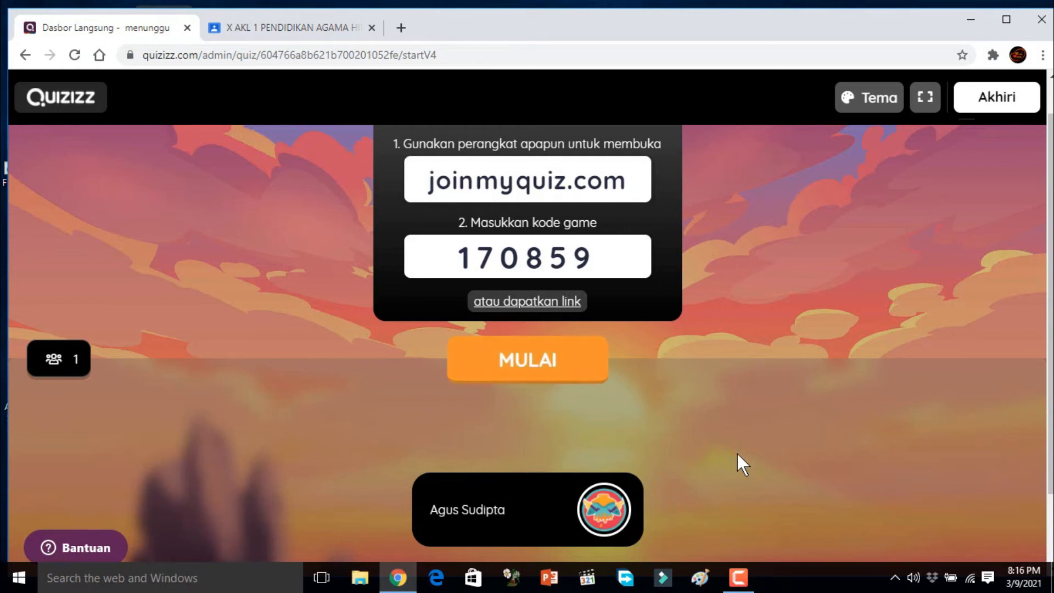
{"action": "left_click", "coordinate": [535, 367]}
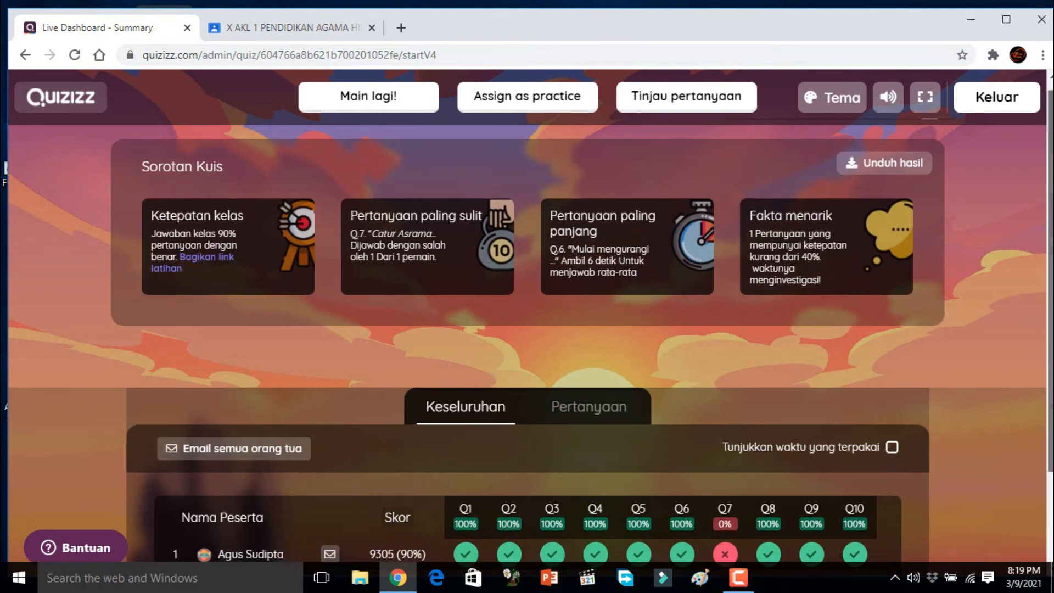
Step: Examine the finished quiz's overall participant scores and the Pertanyaan results for each question, including the incorrectly answered question 7
{"action": "scroll", "coordinate": [527, 318], "scroll_direction": "down", "scroll_amount": 2}
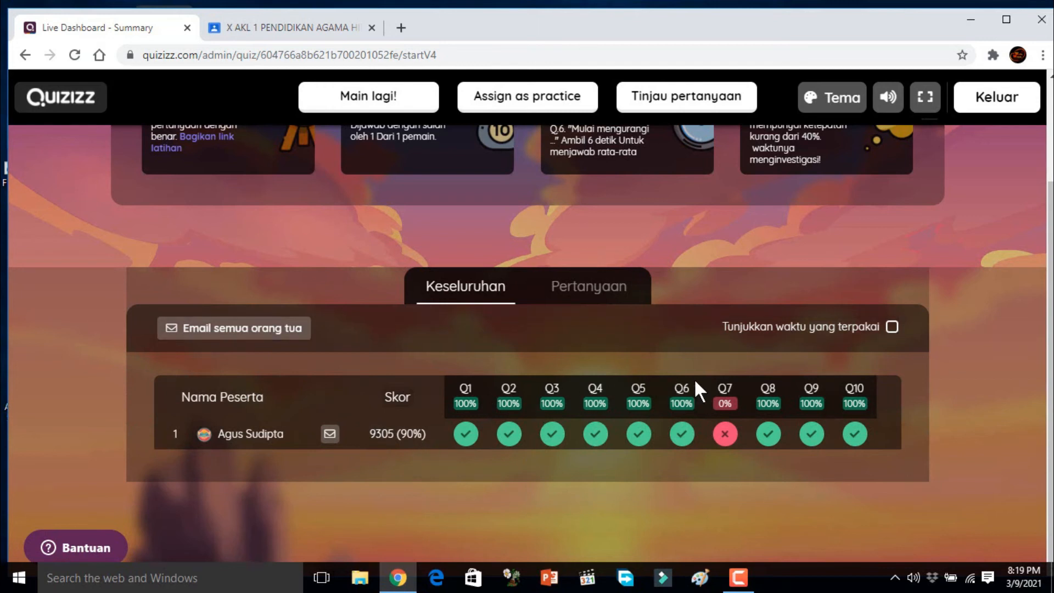
{"action": "mouse_move", "coordinate": [725, 442]}
{"action": "left_click", "coordinate": [581, 293]}
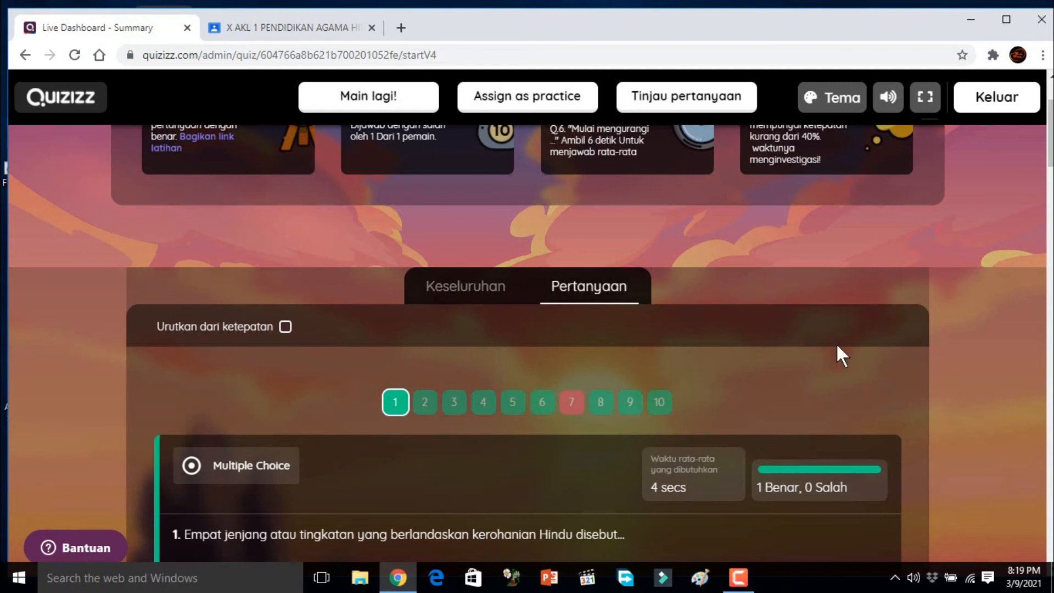
{"action": "scroll", "coordinate": [527, 329], "scroll_direction": "down", "scroll_amount": 6}
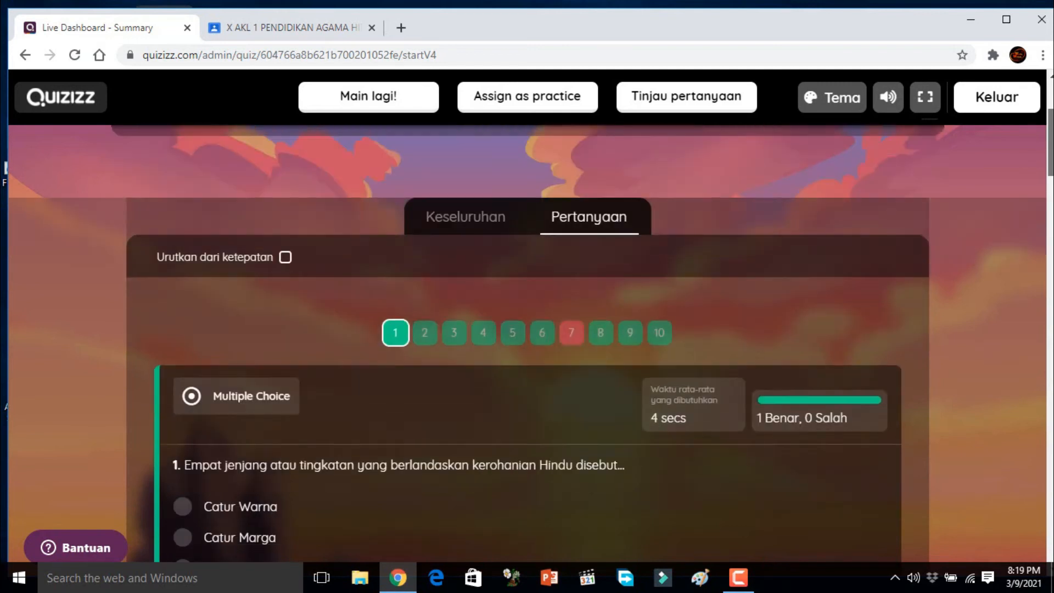
{"action": "scroll", "coordinate": [527, 329], "scroll_direction": "down", "scroll_amount": 11}
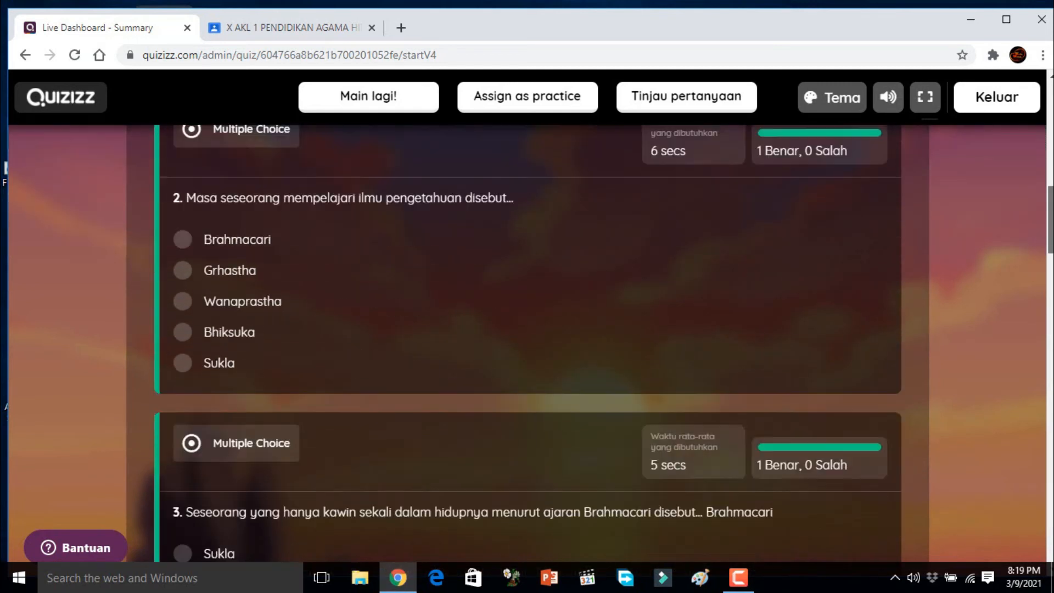
{"action": "scroll", "coordinate": [526, 329], "scroll_direction": "down", "scroll_amount": 15}
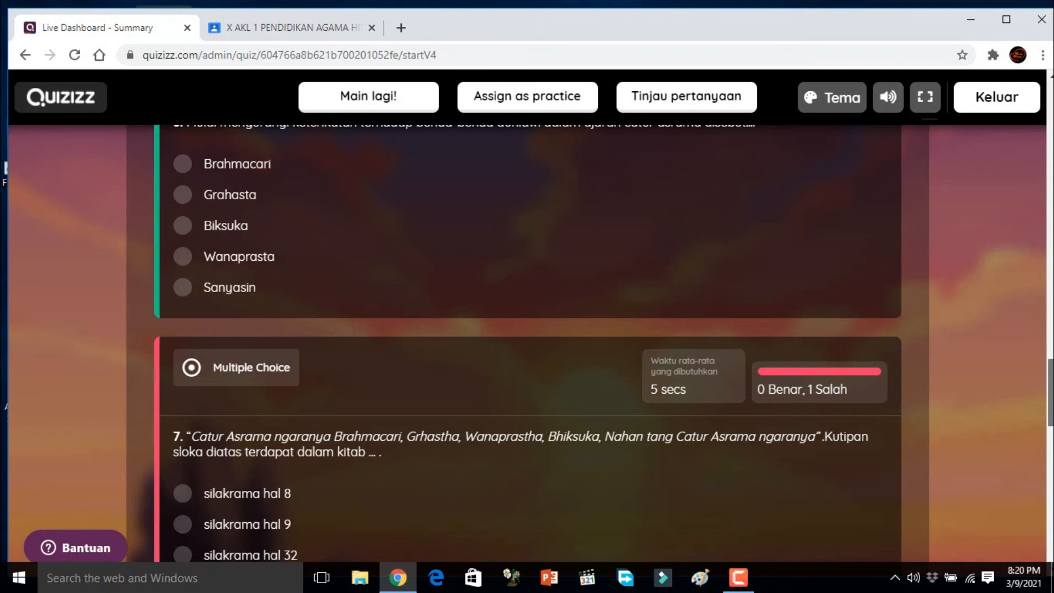
{"action": "scroll", "coordinate": [527, 329], "scroll_direction": "down", "scroll_amount": 9}
{"action": "scroll", "coordinate": [527, 329], "scroll_direction": "down", "scroll_amount": 8}
{"action": "left_click_drag", "start_coordinate": [1051, 553], "coordinate": [1050, 156]}
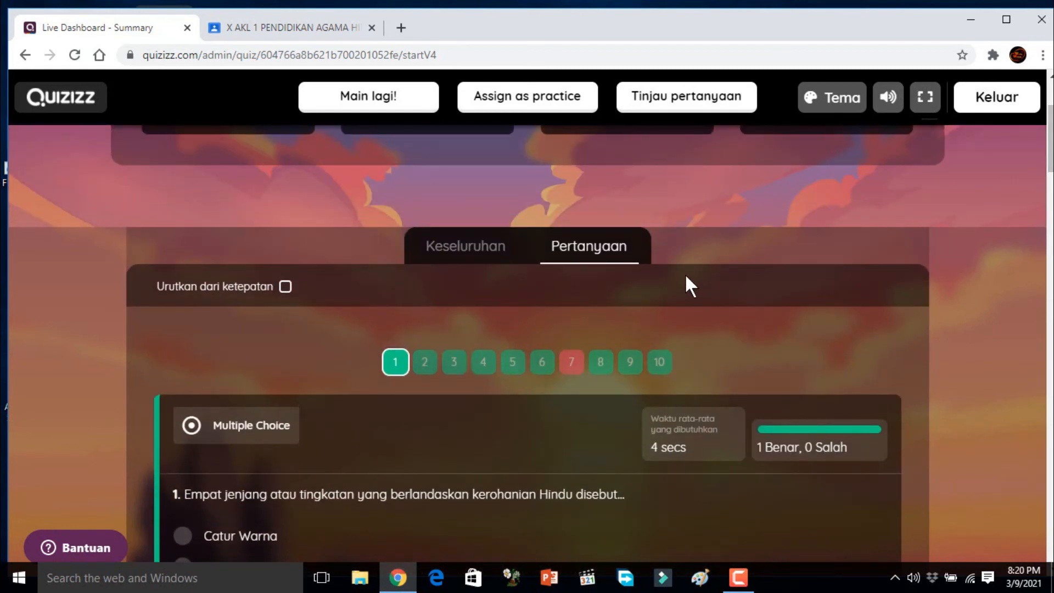
Step: Download the quiz results as a spreadsheet, open it in Excel and enable editing
{"action": "scroll", "coordinate": [720, 332], "scroll_direction": "down", "scroll_amount": 1}
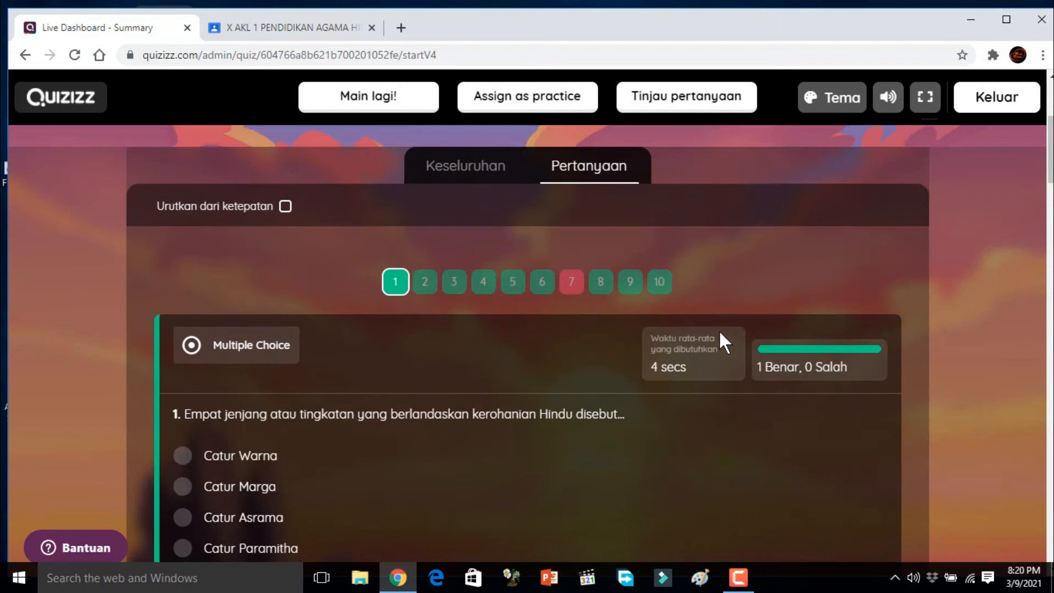
{"action": "scroll", "coordinate": [720, 333], "scroll_direction": "up", "scroll_amount": 4}
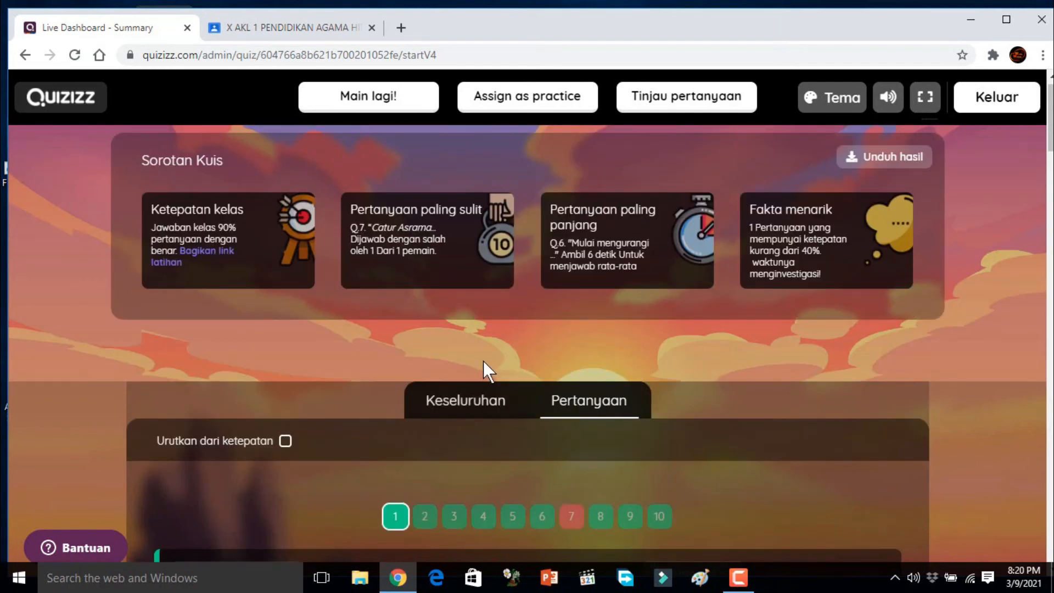
{"action": "scroll", "coordinate": [640, 402], "scroll_direction": "down", "scroll_amount": 2}
{"action": "scroll", "coordinate": [644, 404], "scroll_direction": "down", "scroll_amount": 1}
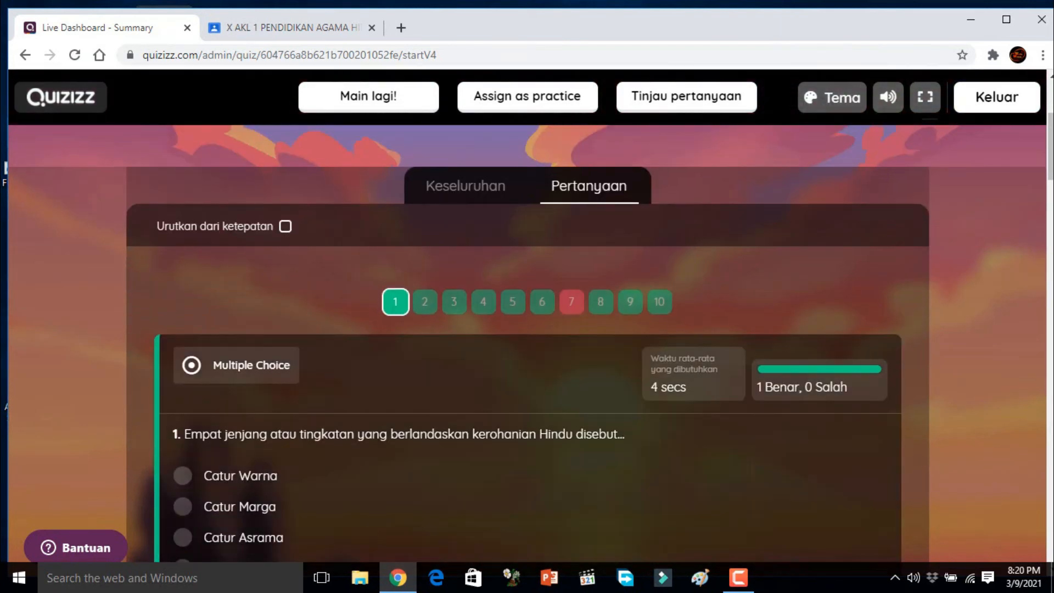
{"action": "scroll", "coordinate": [644, 404], "scroll_direction": "up", "scroll_amount": 4}
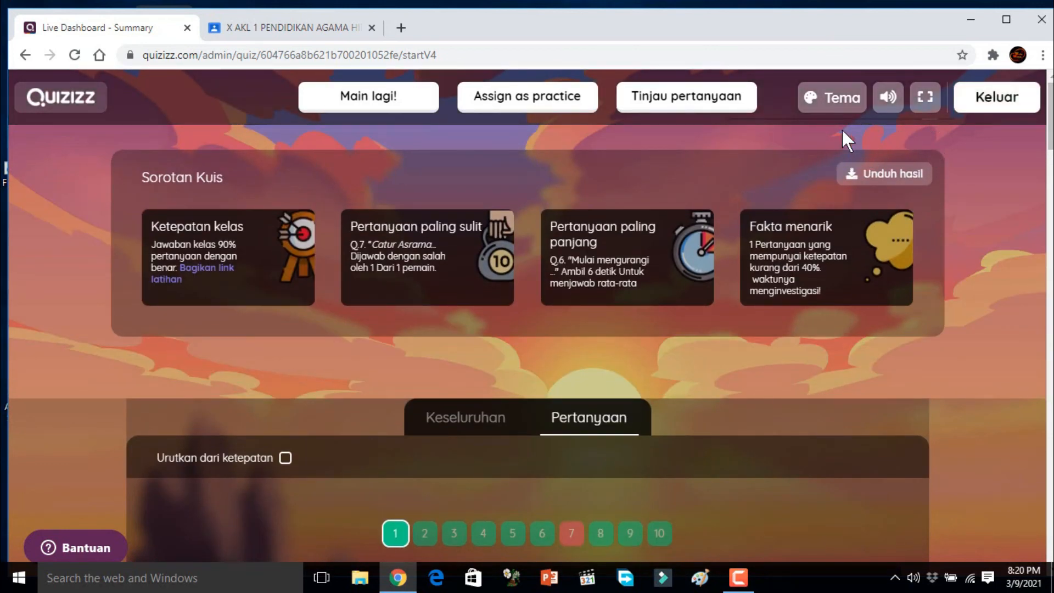
{"action": "left_click", "coordinate": [898, 185]}
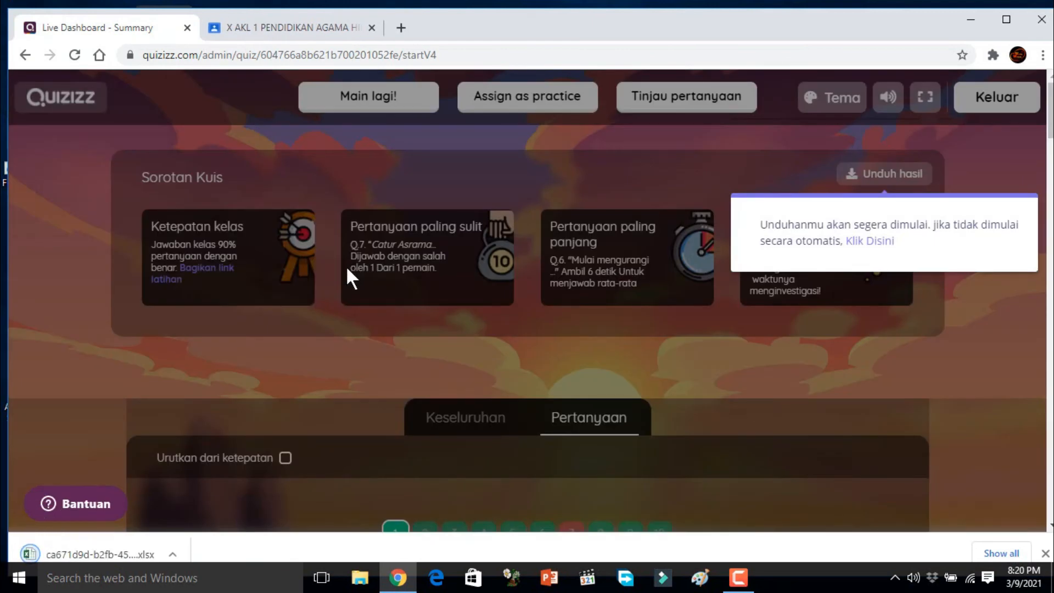
{"action": "left_click", "coordinate": [83, 550]}
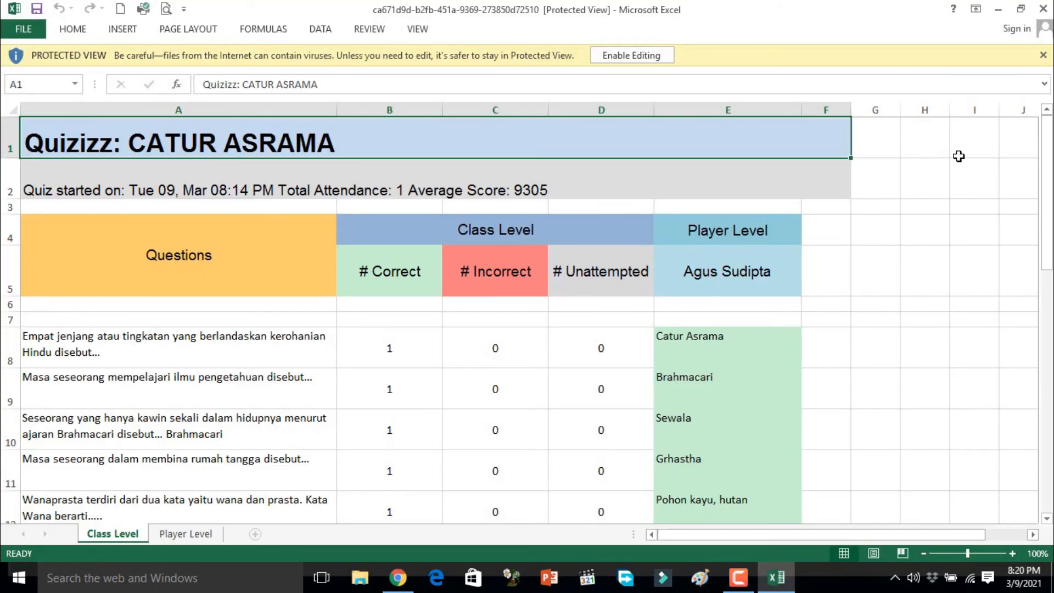
{"action": "left_click", "coordinate": [655, 60]}
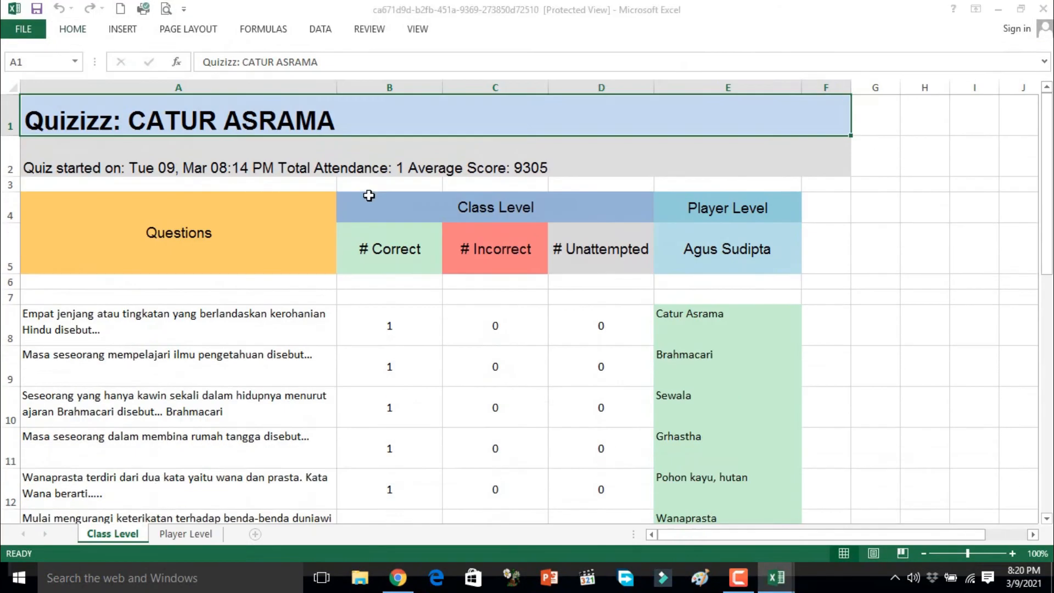
Step: Examine the Class Level sheet's correct, incorrect and unattempted counts, the participant's answers per question and the Total row
{"action": "left_click_drag", "start_coordinate": [1047, 192], "coordinate": [1047, 220]}
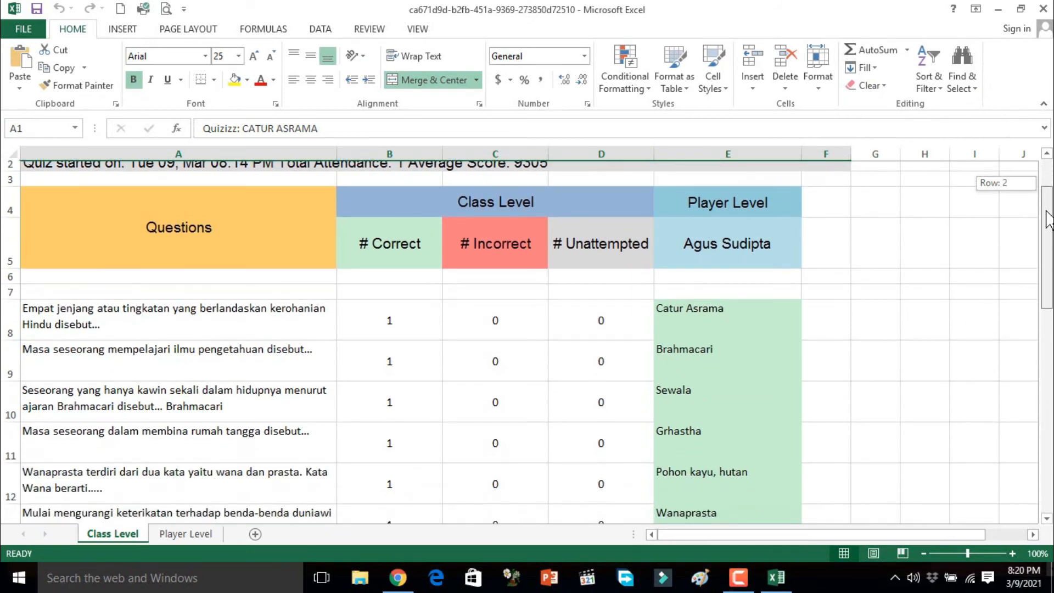
{"action": "left_click_drag", "start_coordinate": [1047, 220], "coordinate": [1047, 226]}
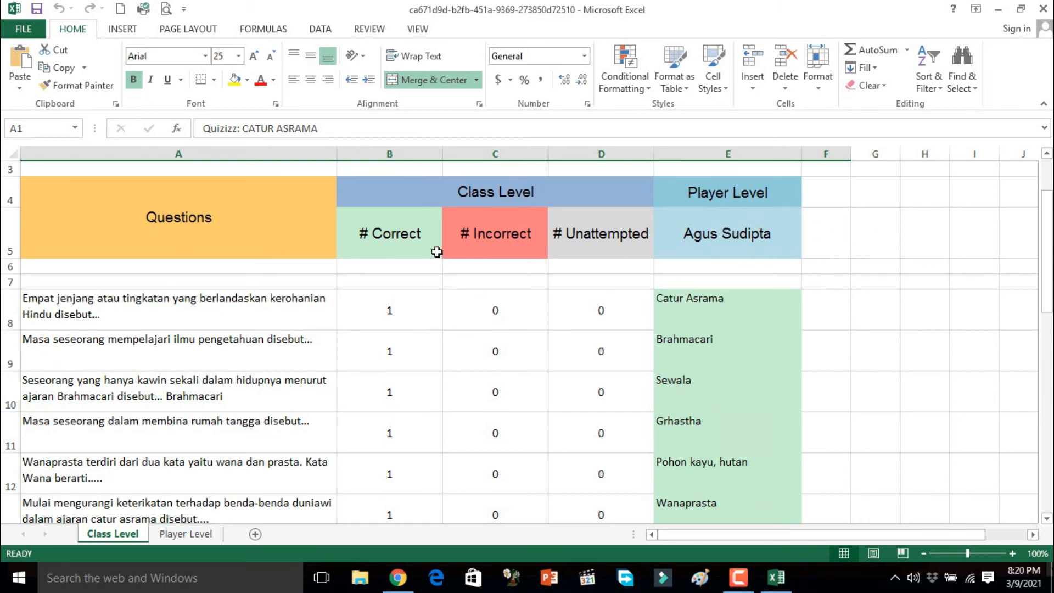
{"action": "left_click_drag", "start_coordinate": [1048, 239], "coordinate": [1050, 301]}
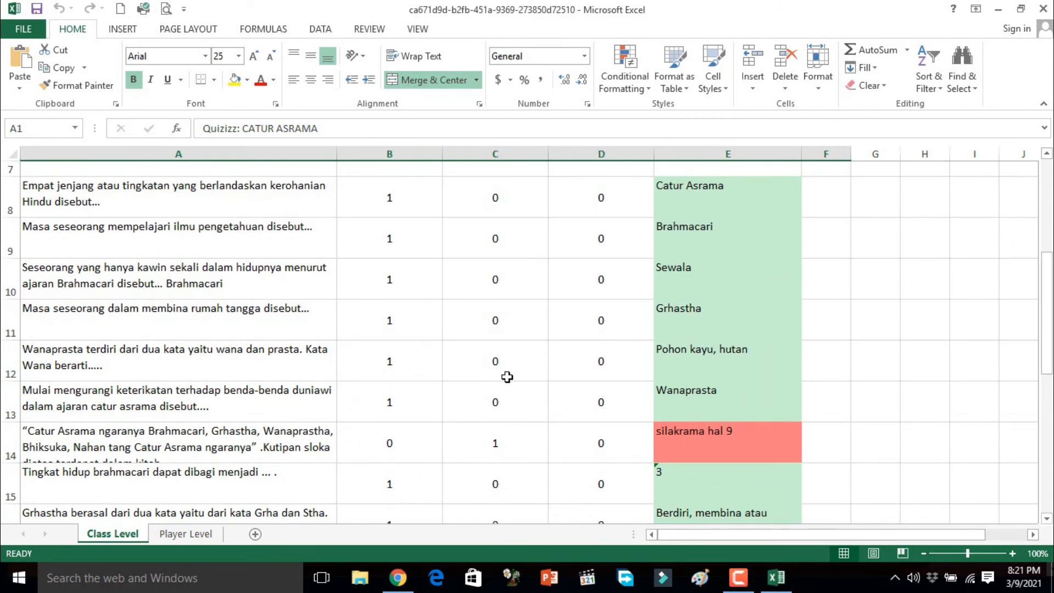
{"action": "left_click_drag", "start_coordinate": [1050, 270], "coordinate": [1045, 379]}
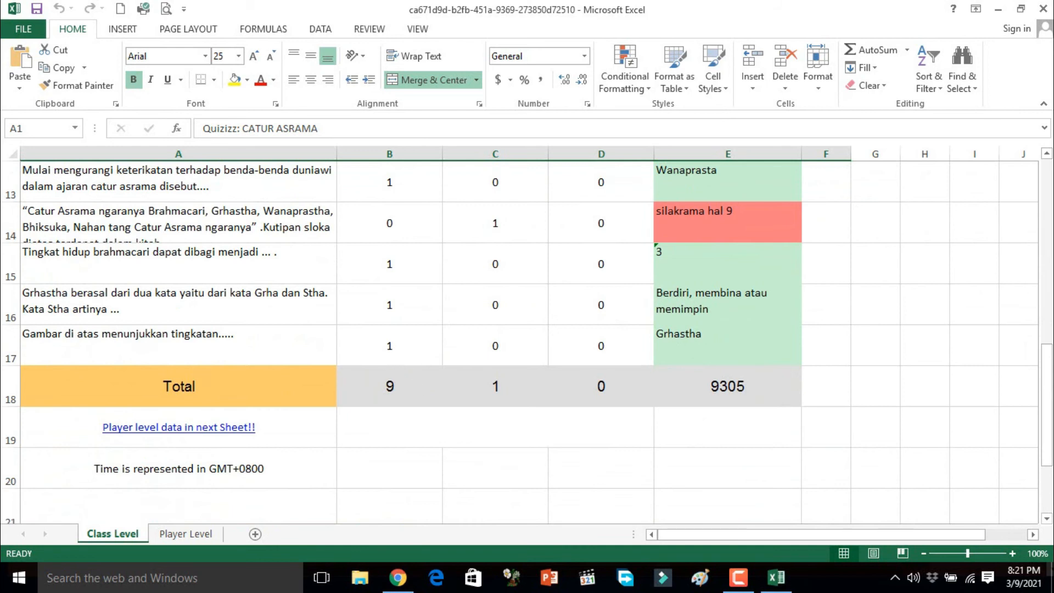
{"action": "left_click_drag", "start_coordinate": [1046, 368], "coordinate": [1050, 261]}
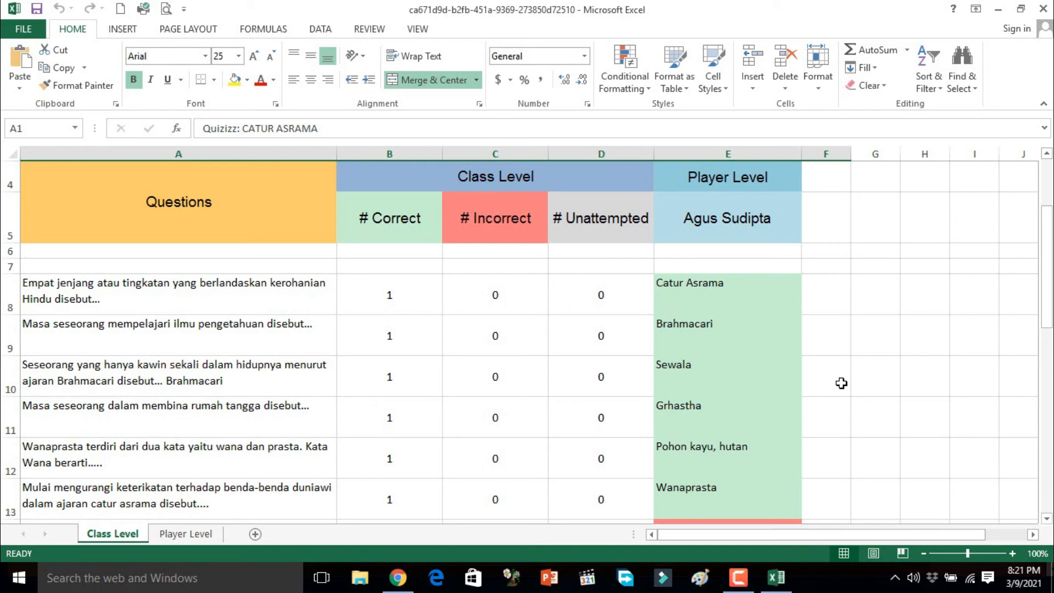
{"action": "left_click_drag", "start_coordinate": [1045, 262], "coordinate": [1046, 214]}
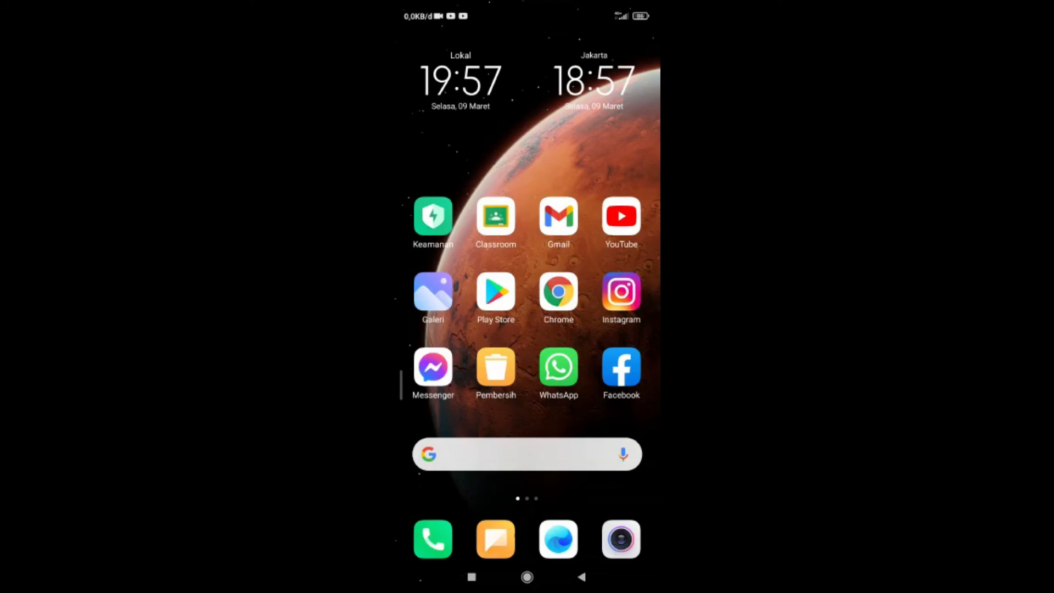
Step: Switch to Chrome on the student's phone and open joinmyquiz.com
{"action": "left_click", "coordinate": [558, 291]}
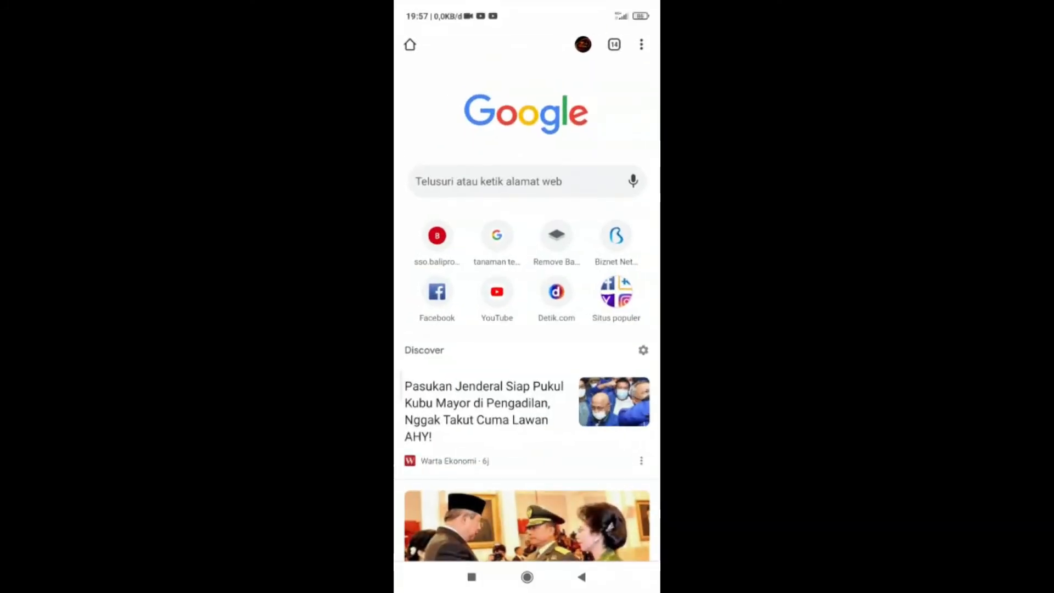
{"action": "left_click", "coordinate": [522, 181]}
{"action": "type", "text": "join"}
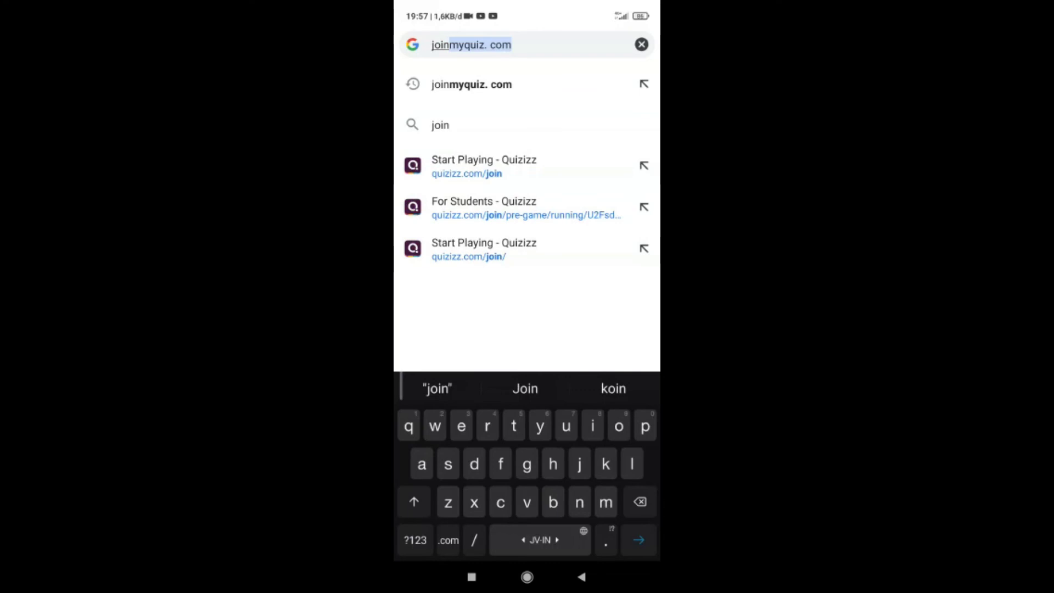
{"action": "key", "text": "Return"}
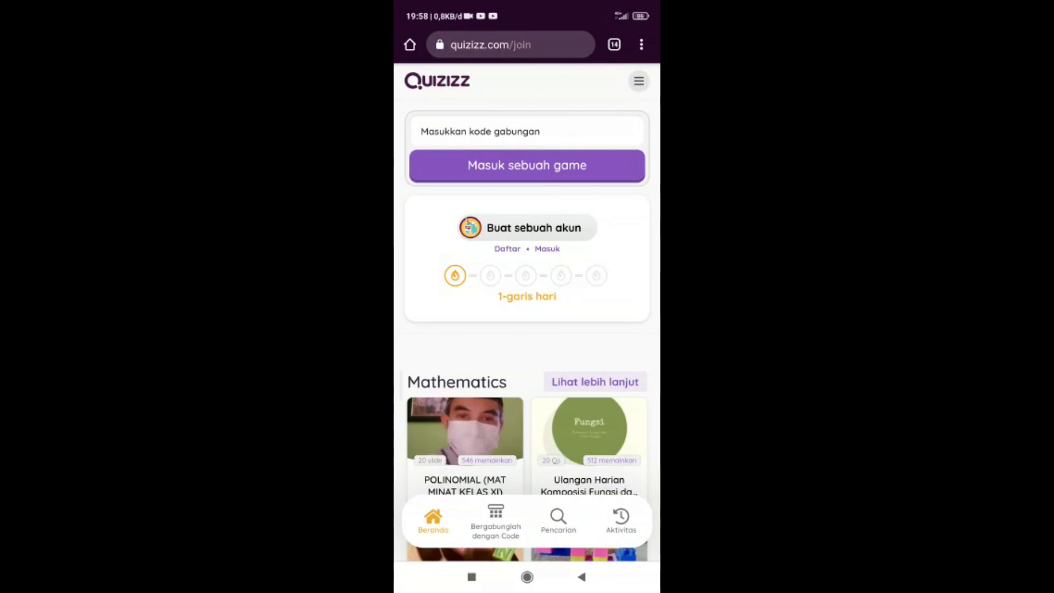
Step: Enter the six-digit game code in the join code field and join the quiz
{"action": "left_click", "coordinate": [527, 131]}
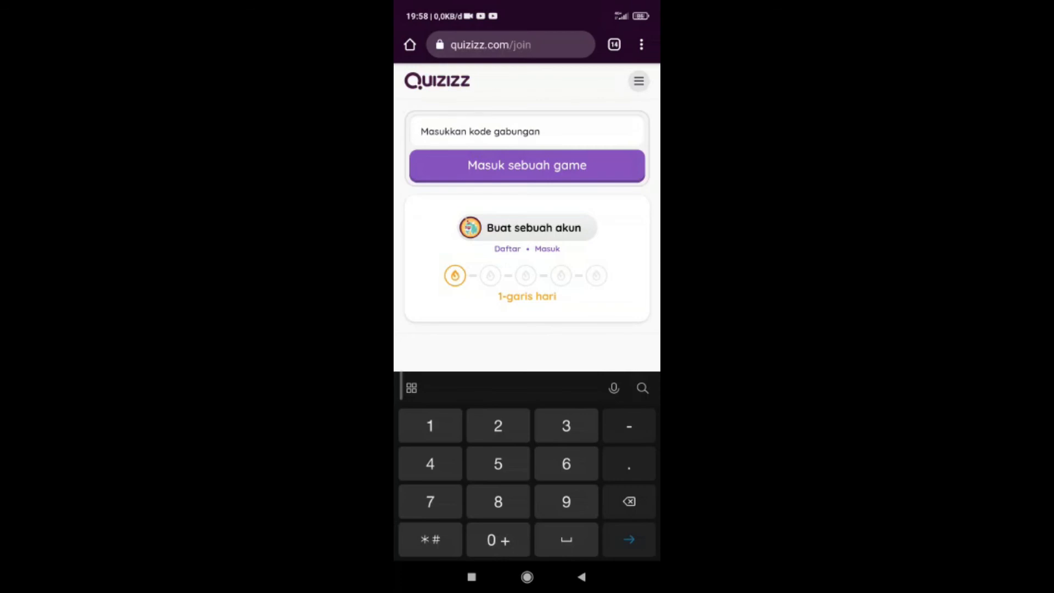
{"action": "type", "text": "56"}
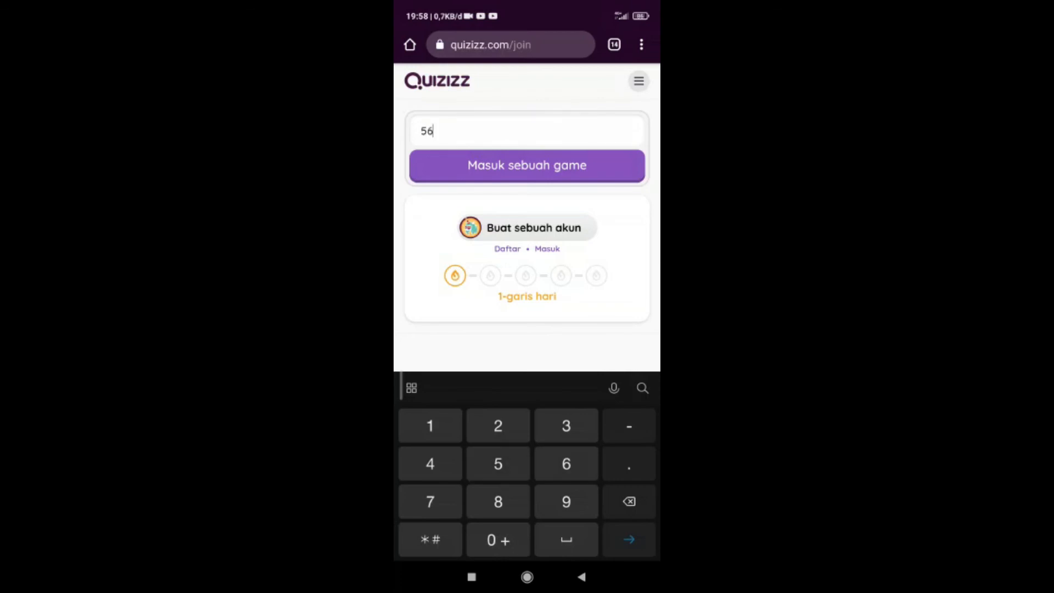
{"action": "type", "text": "2782"}
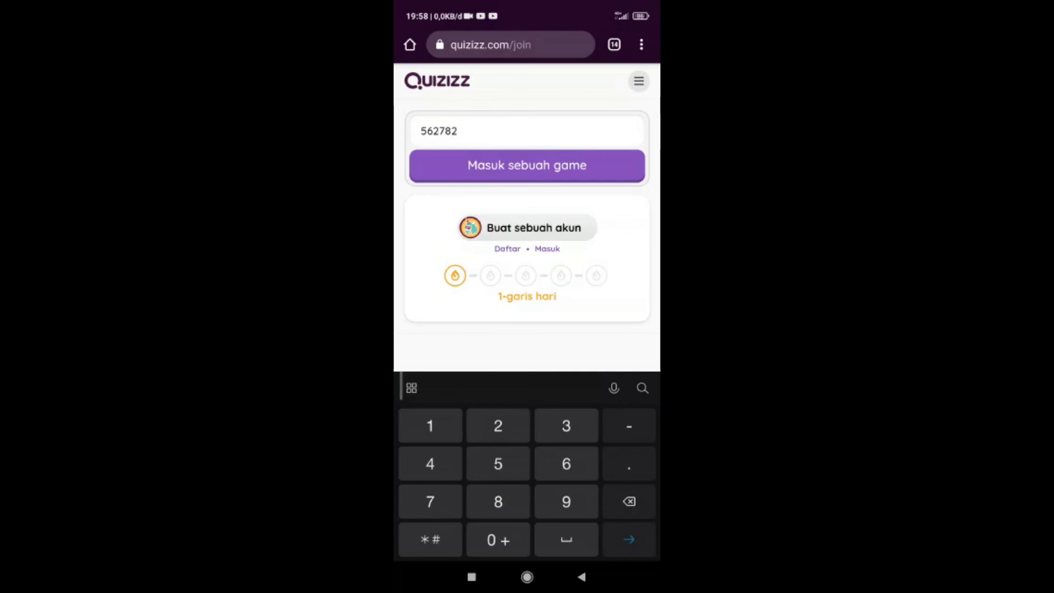
{"action": "key", "text": "Return"}
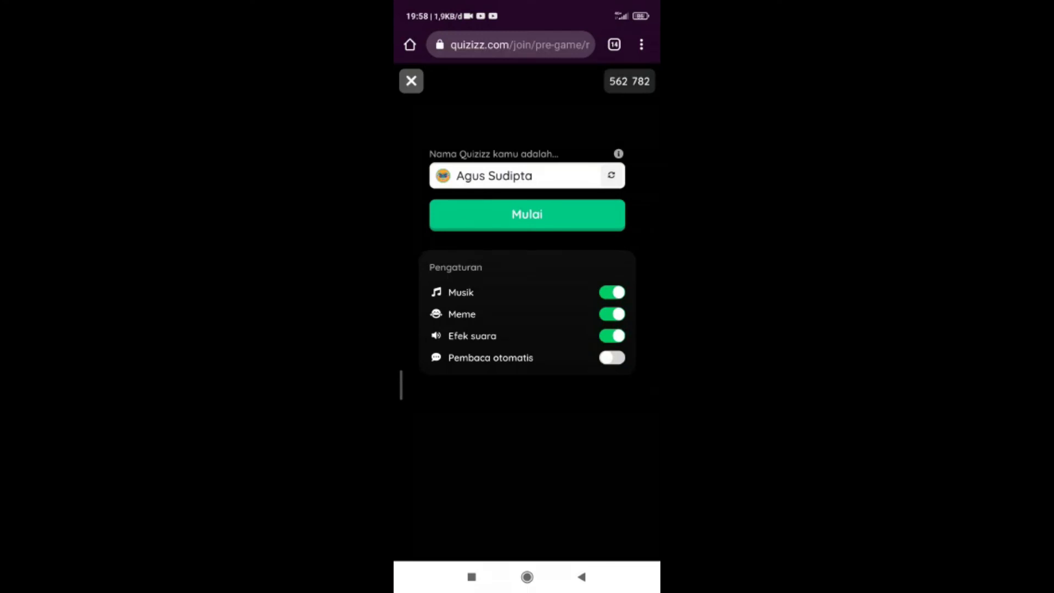
Step: Shuffle the suggested Quizizz name, replace it with the participant's full name and start the game
{"action": "left_click", "coordinate": [611, 175]}
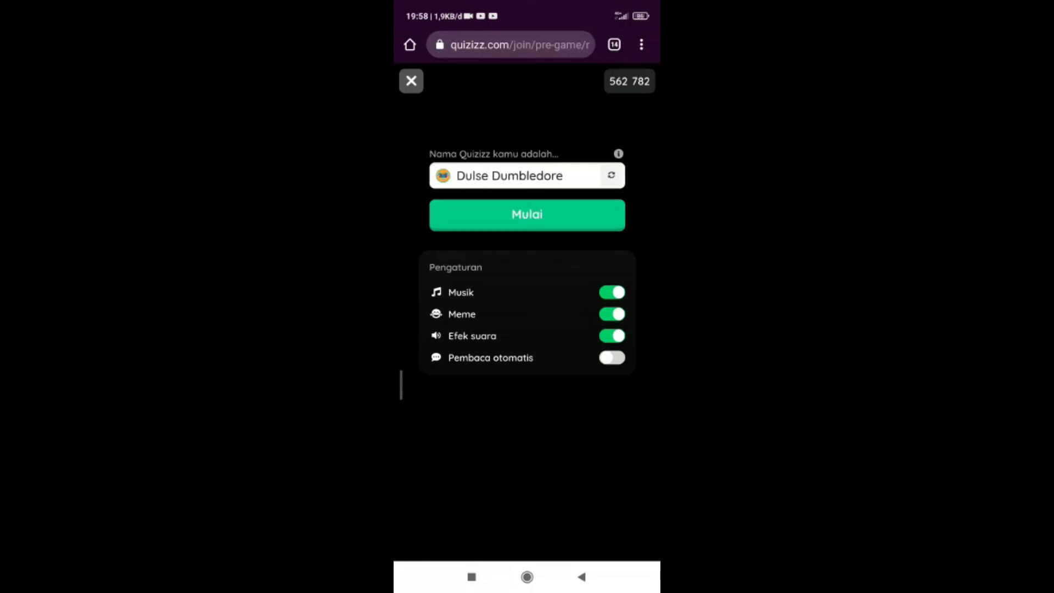
{"action": "left_click", "coordinate": [611, 175]}
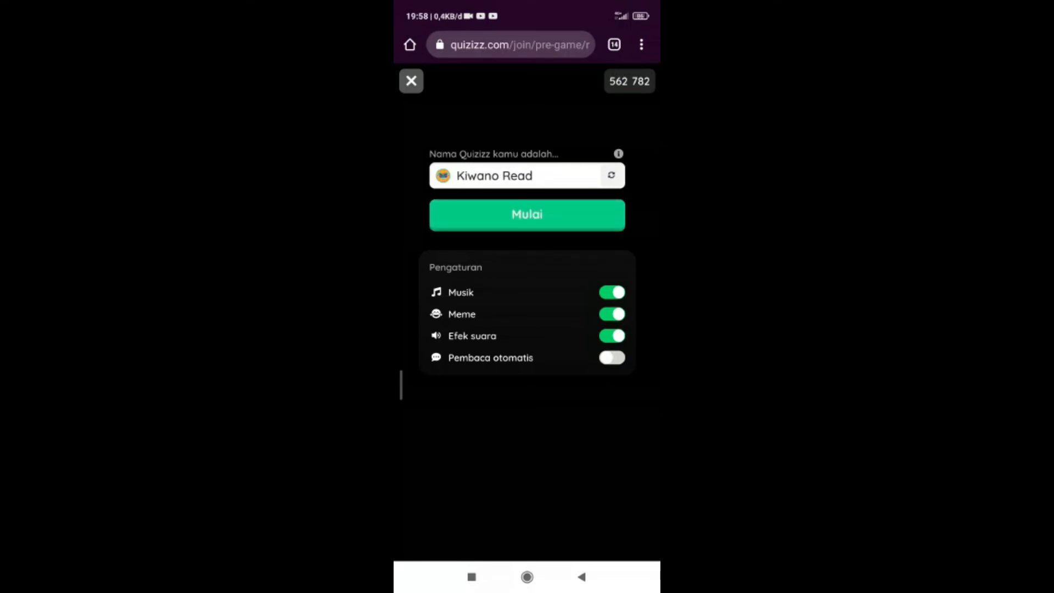
{"action": "left_click", "coordinate": [532, 176]}
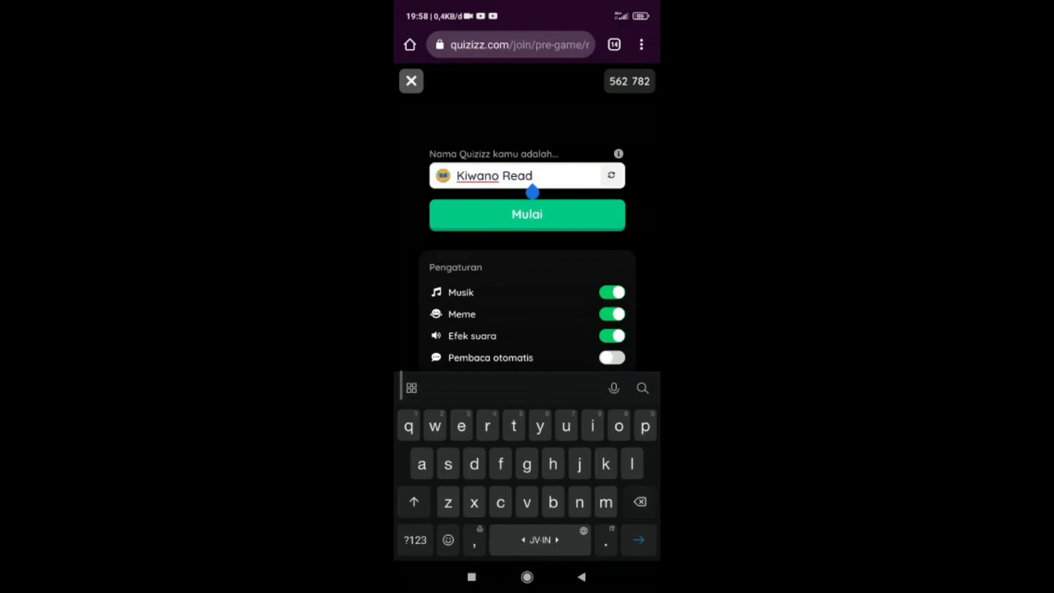
{"action": "key", "text": "BackSpace"}
{"action": "key", "text": "BackSpace"}
{"action": "key", "text": "BackSpace"}
{"action": "key", "text": "BackSpace"}
{"action": "key", "text": "BackSpace"}
{"action": "key", "text": "BackSpace"}
{"action": "key", "text": "BackSpace"}
{"action": "key", "text": "BackSpace"}
{"action": "key", "text": "BackSpace"}
{"action": "key", "text": "BackSpace"}
{"action": "key", "text": "BackSpace"}
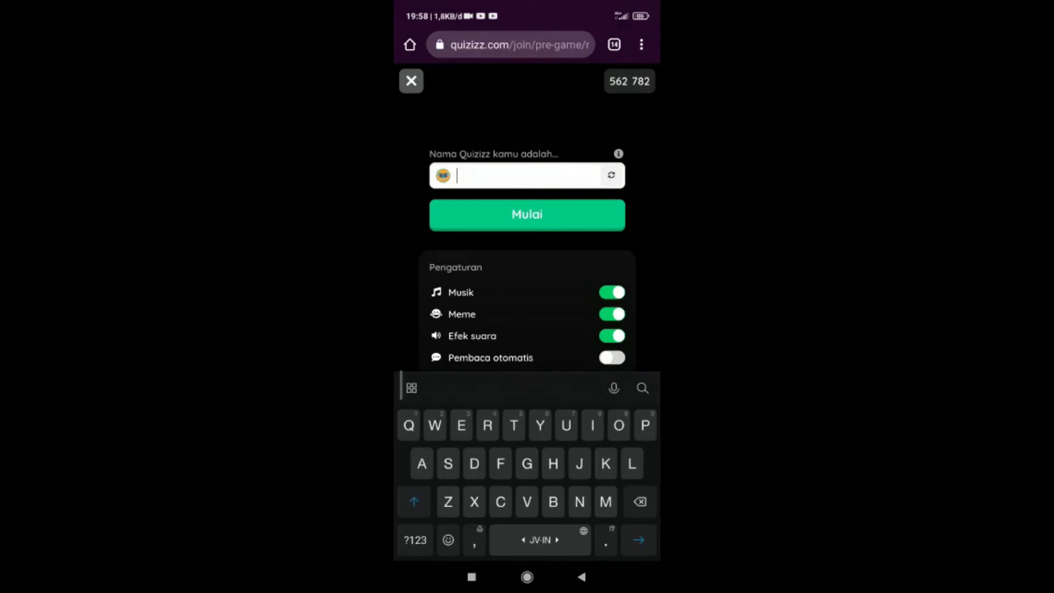
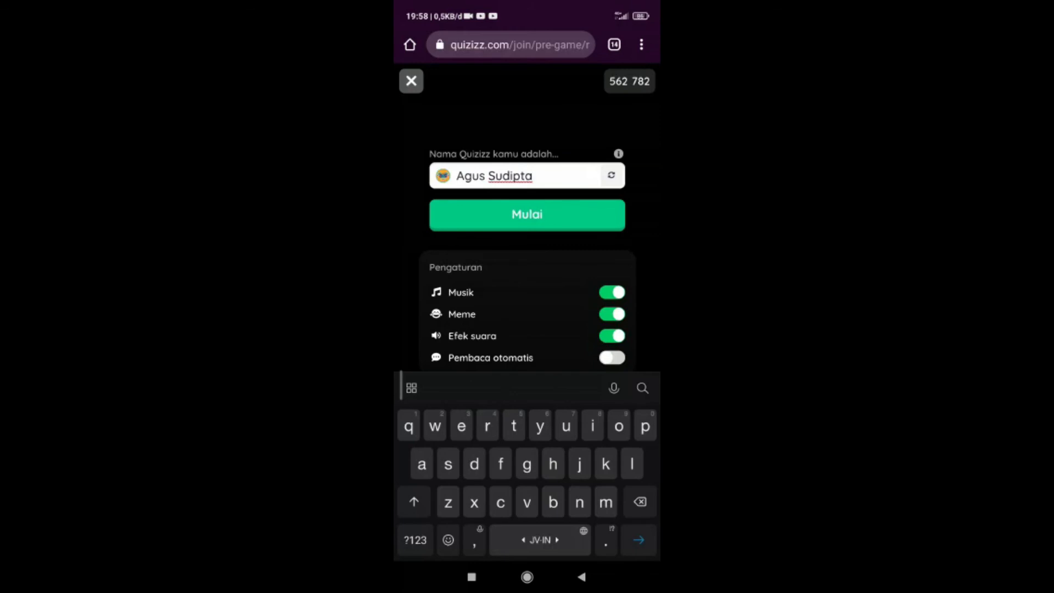
{"action": "left_click", "coordinate": [526, 215]}
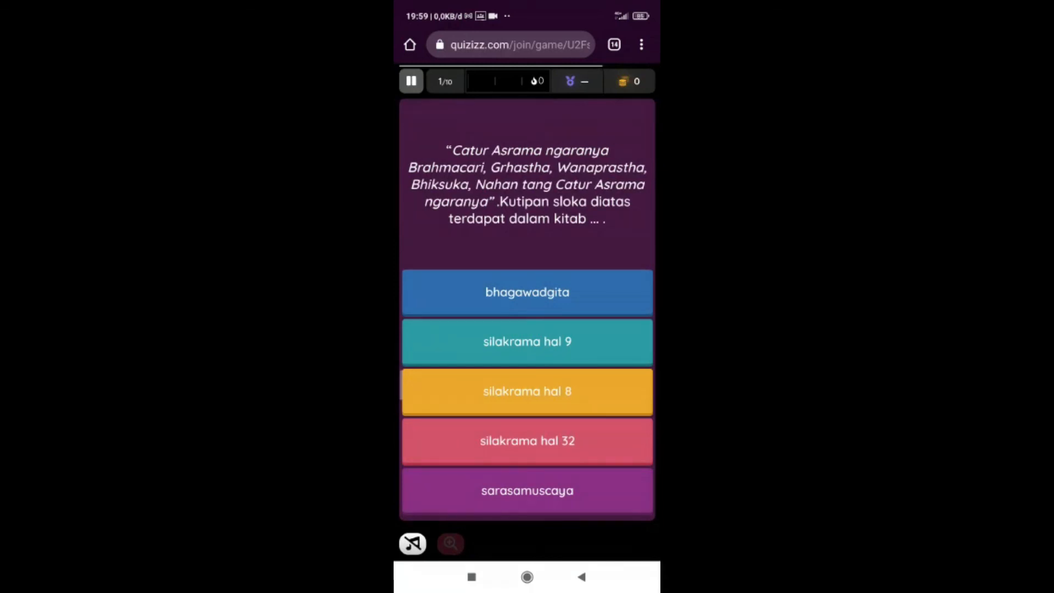
Step: Answer quiz questions 1 to 4 with silakrama hal 32, Grhastha, Grhastha and Sewala
{"action": "left_click", "coordinate": [527, 441]}
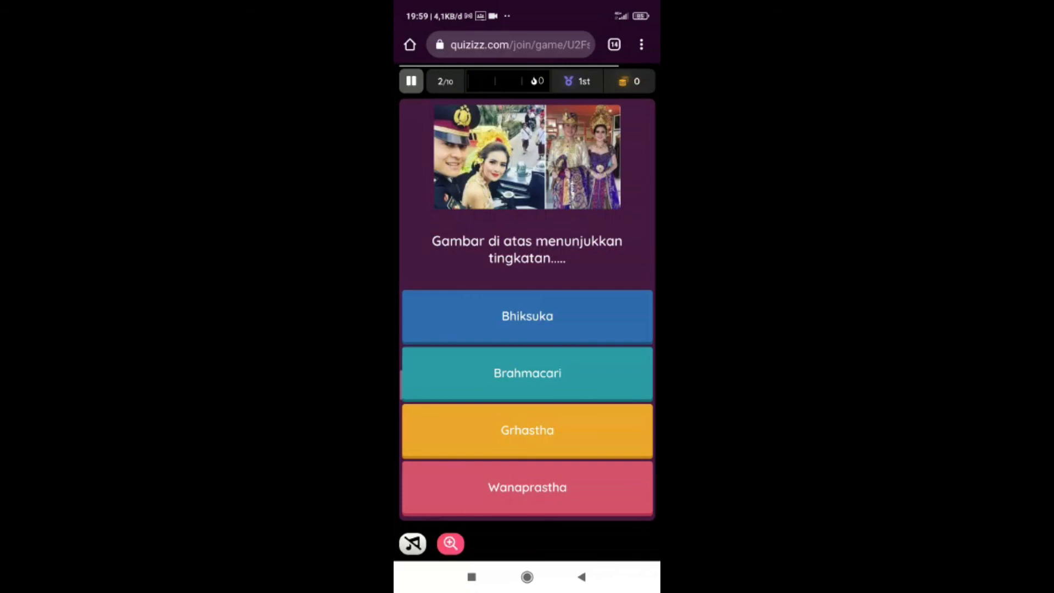
{"action": "left_click", "coordinate": [526, 430]}
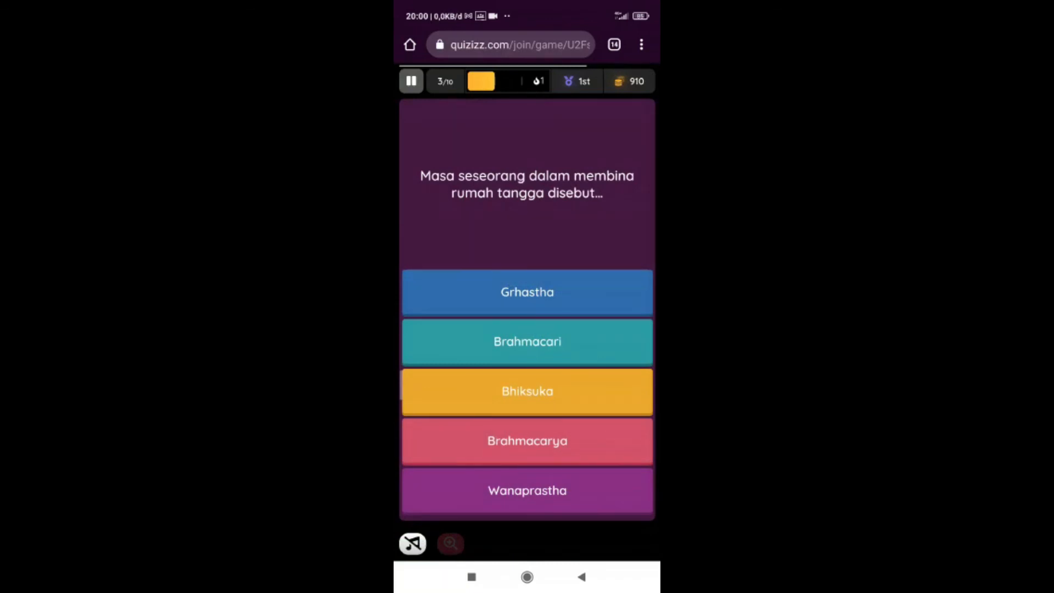
{"action": "left_click", "coordinate": [527, 292]}
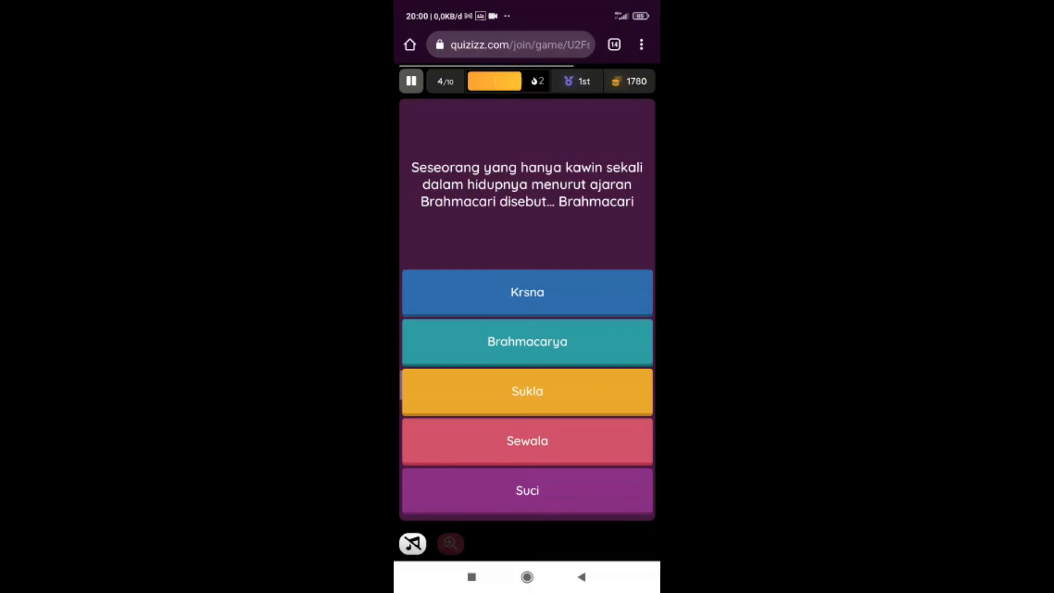
{"action": "left_click", "coordinate": [527, 441]}
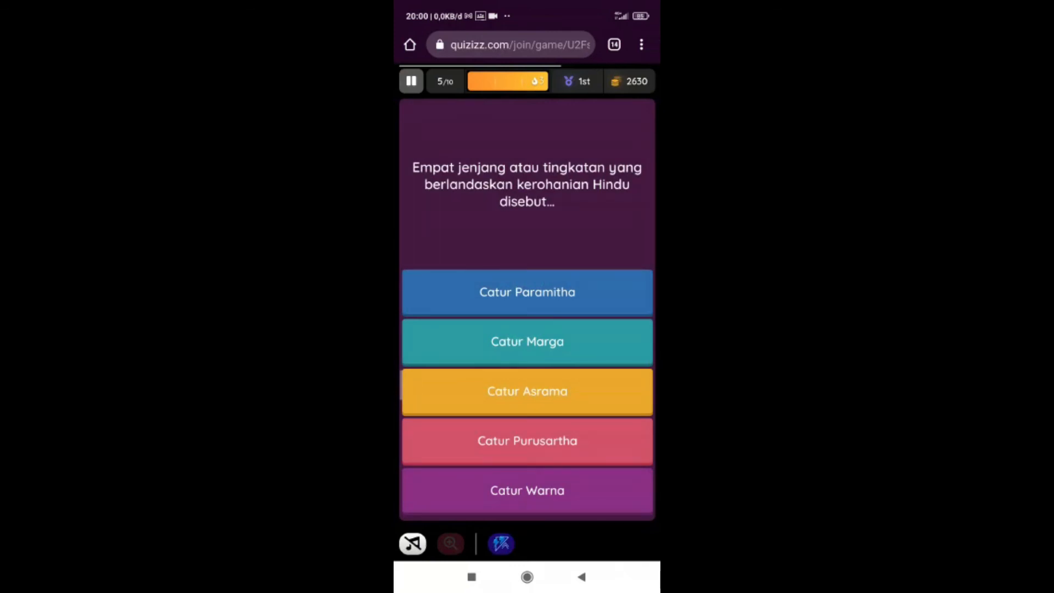
Step: Answer questions 5 to 7 with "Catur Asrama", "Pohon kayu, hutan" and "Berdiri, membina atau memimpin"
{"action": "left_click", "coordinate": [527, 391]}
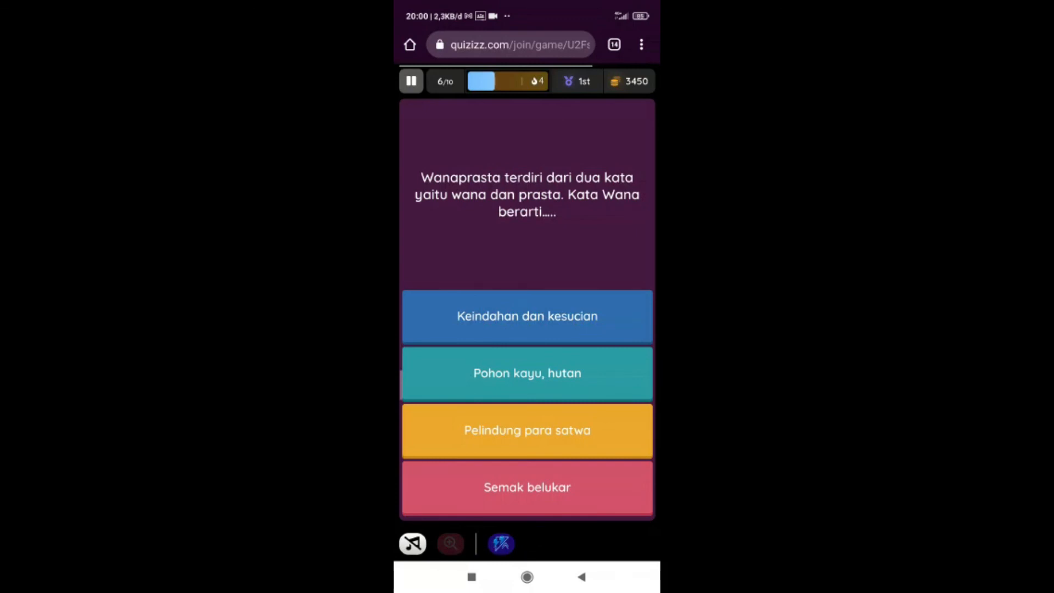
{"action": "left_click", "coordinate": [527, 374]}
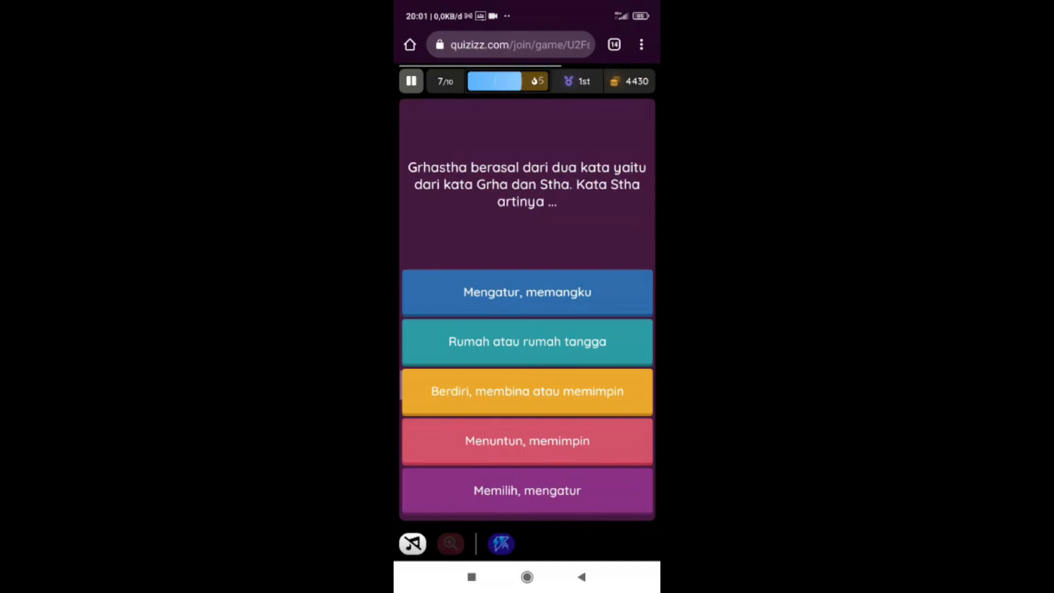
{"action": "left_click", "coordinate": [527, 390]}
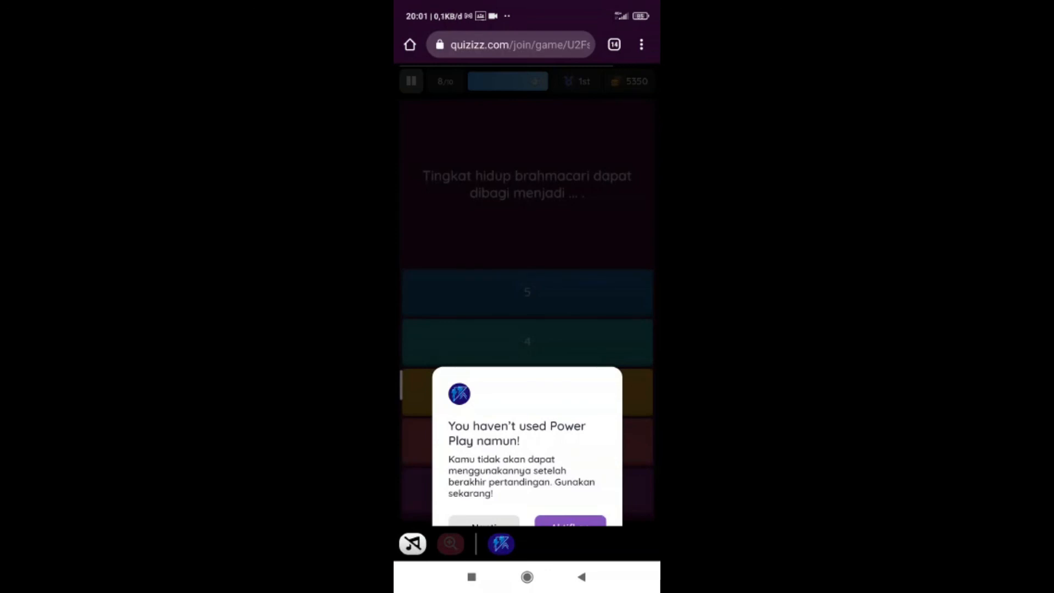
Step: Activate the unused Power Play and answer question 8 about the brahmacari divisions with 3
{"action": "left_click", "coordinate": [570, 521]}
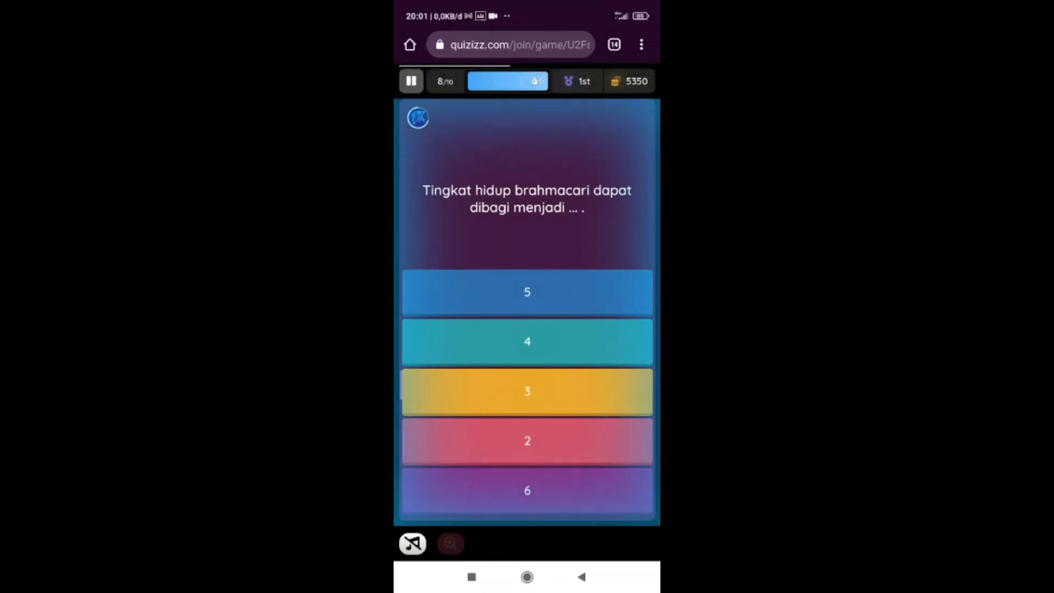
{"action": "left_click", "coordinate": [527, 392]}
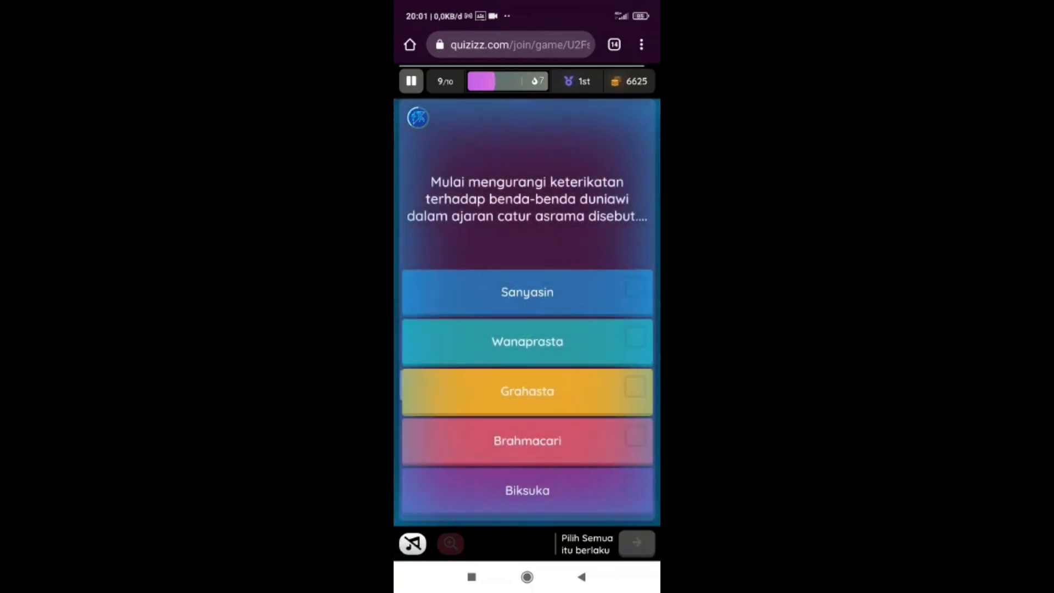
Step: Turn on the game music and submit Wanaprasta as the only choice for multiple-select question 9
{"action": "left_click", "coordinate": [412, 544]}
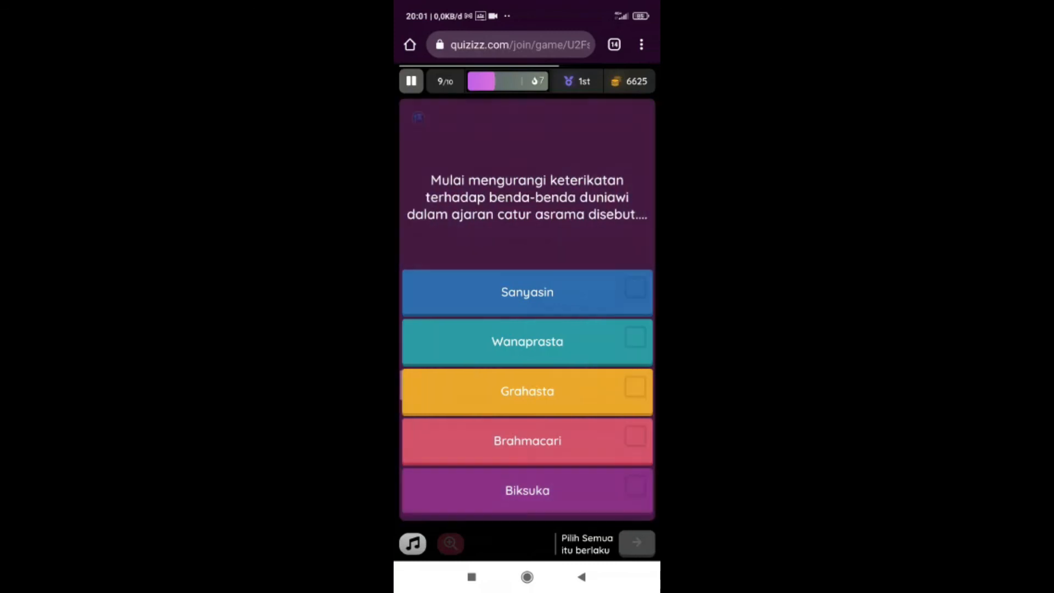
{"action": "left_click", "coordinate": [527, 341]}
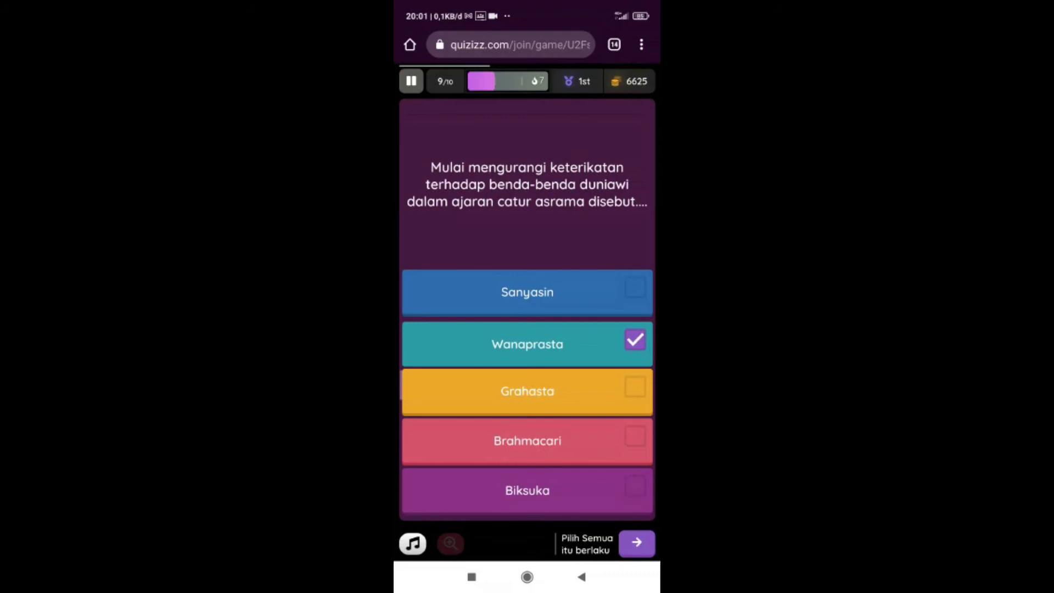
{"action": "left_click", "coordinate": [637, 543]}
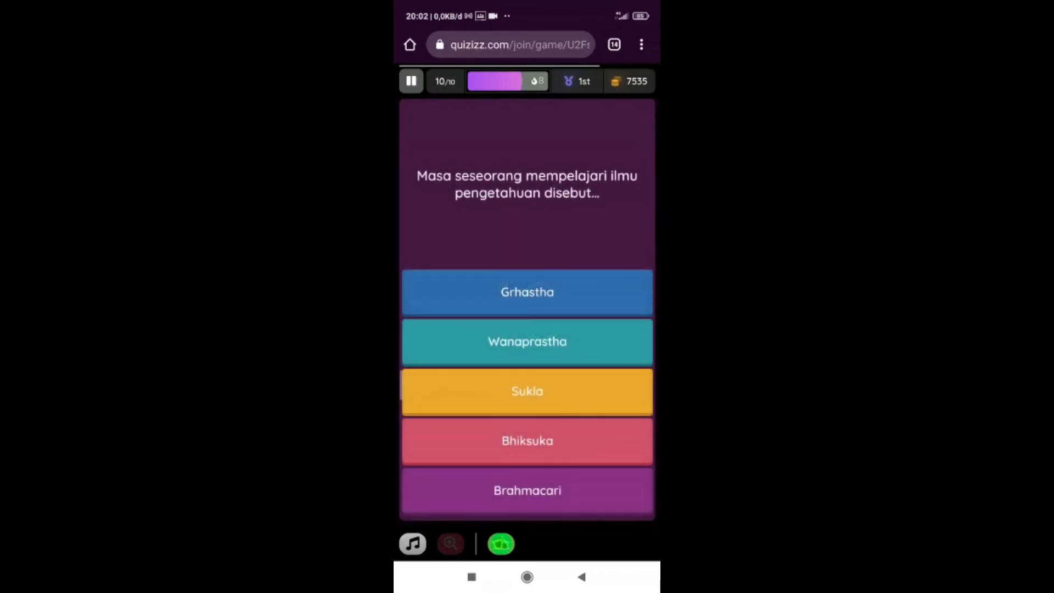
Step: Answer question 10 with Brahmacari and the repeated sloka source question with silakrama hal 8
{"action": "left_click", "coordinate": [527, 490]}
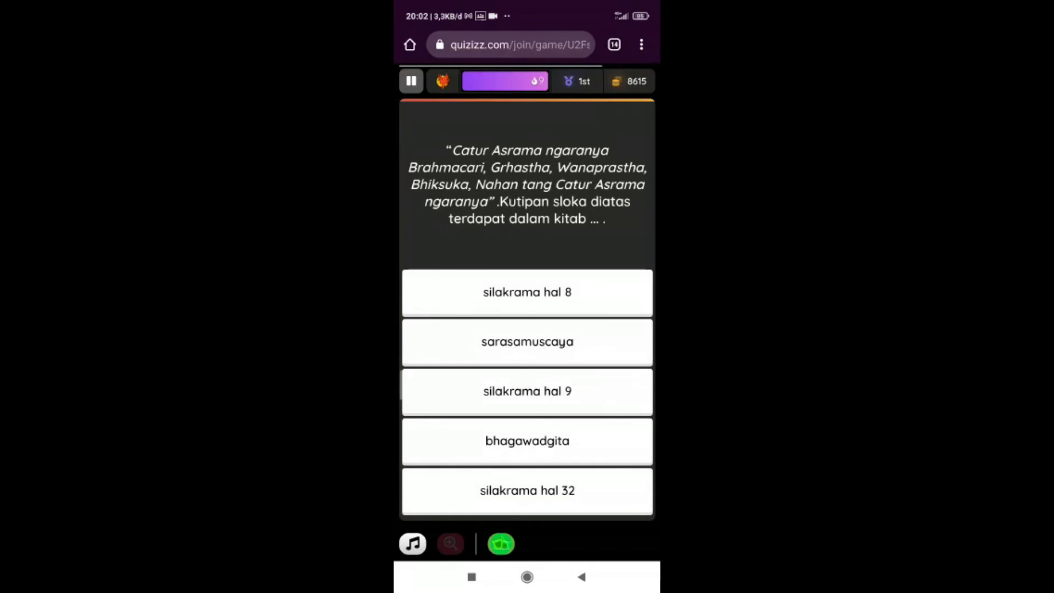
{"action": "left_click", "coordinate": [527, 292]}
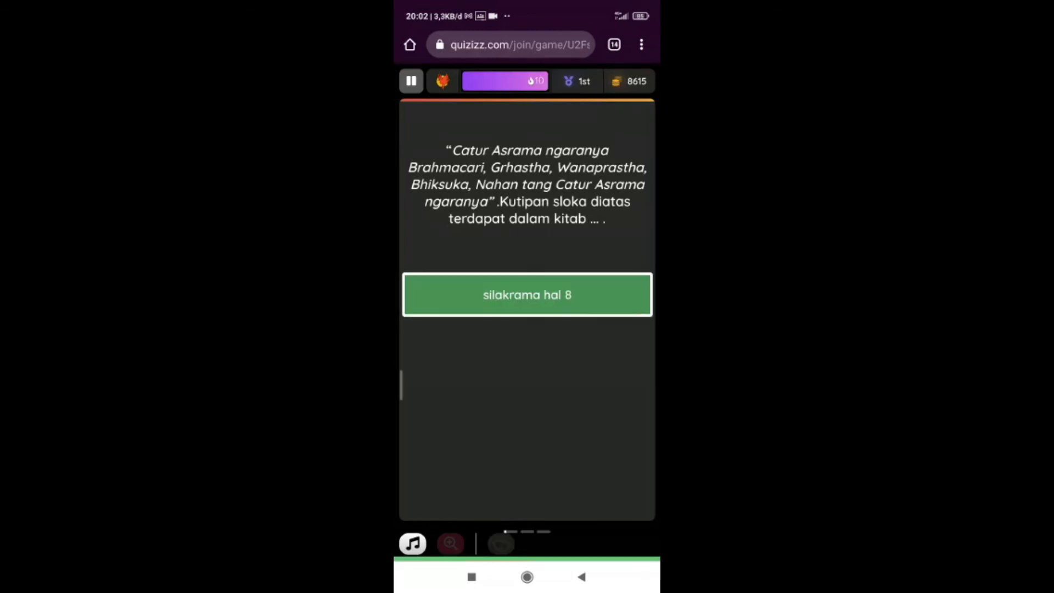